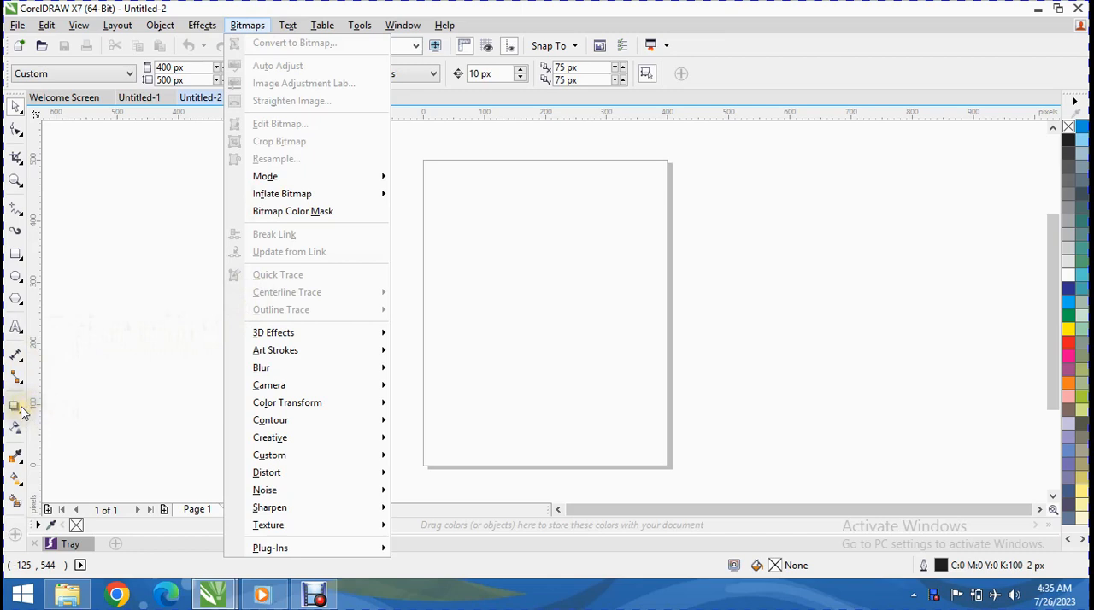
Step: Add the artistic text "excel computer centre" in 24 pt Arial, starting beyond the page's upper-left corner
click(16, 329)
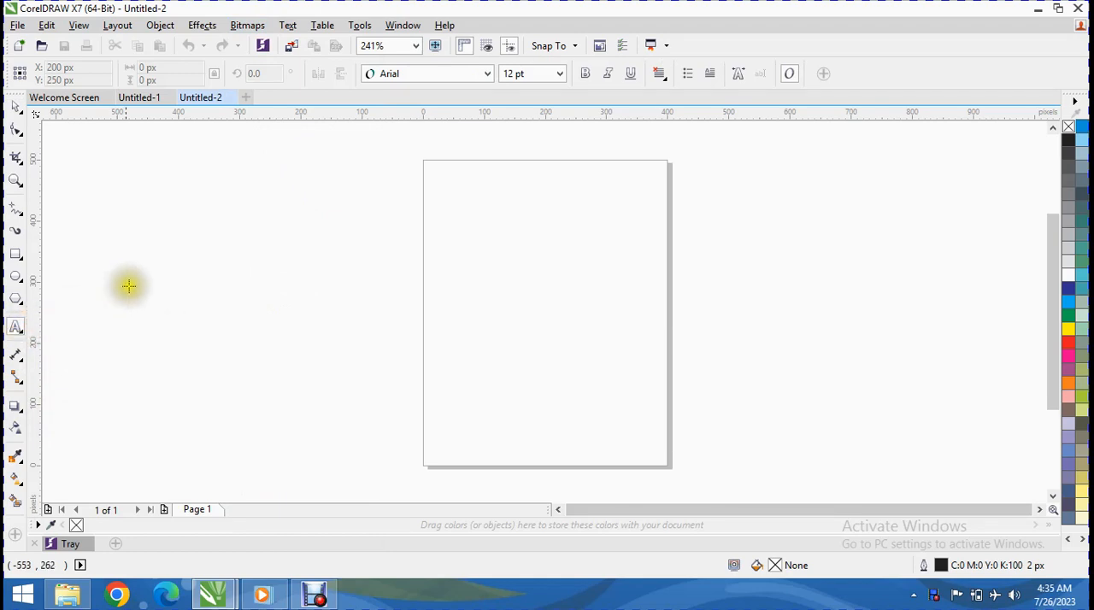
click(161, 196)
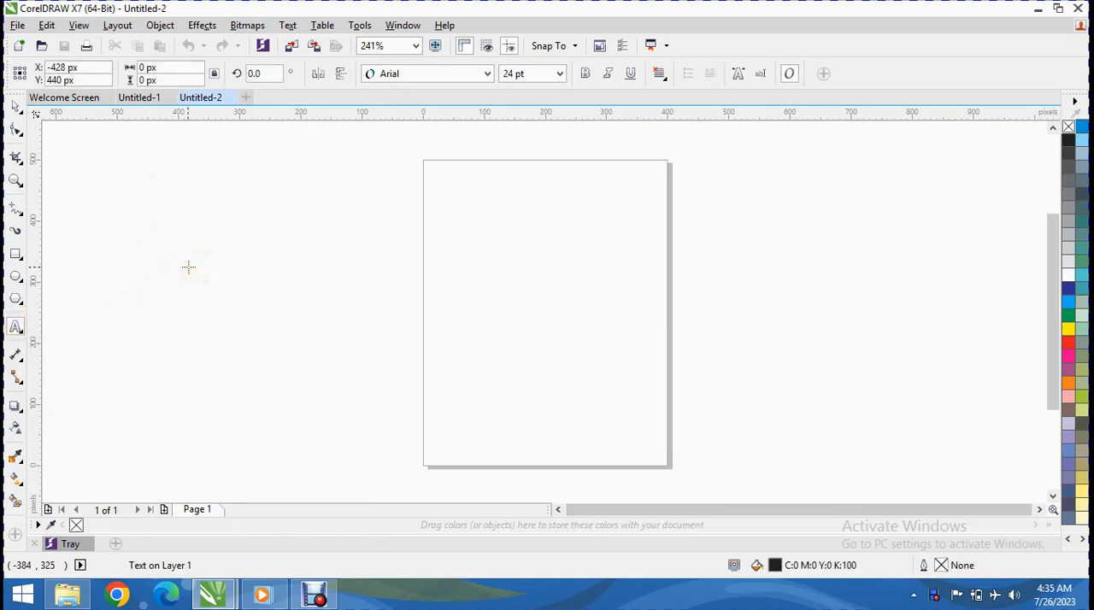
text(excel computer centre)
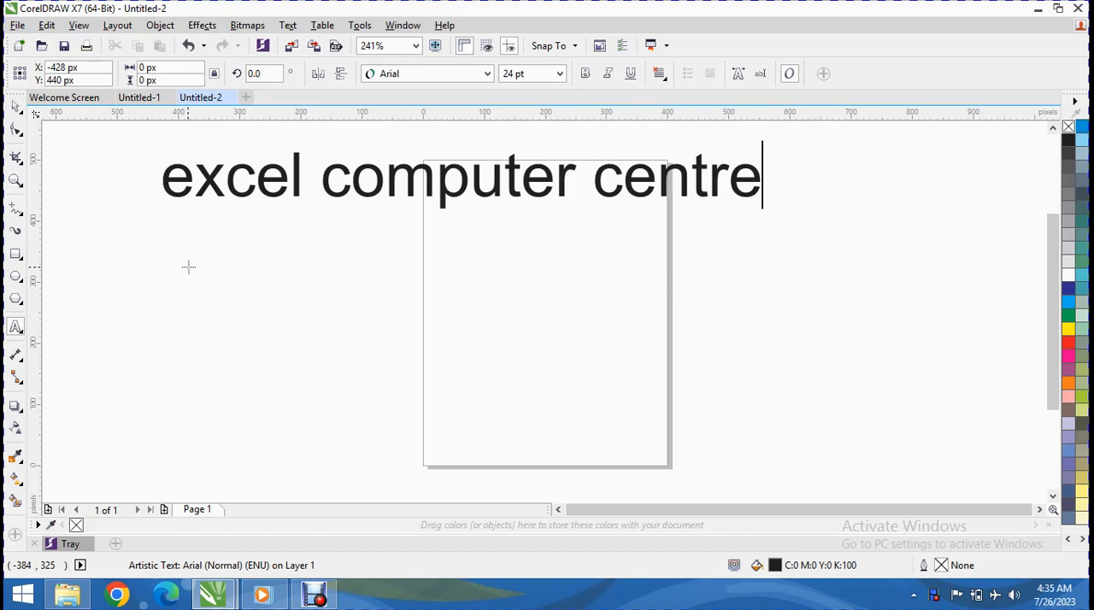
click(189, 268)
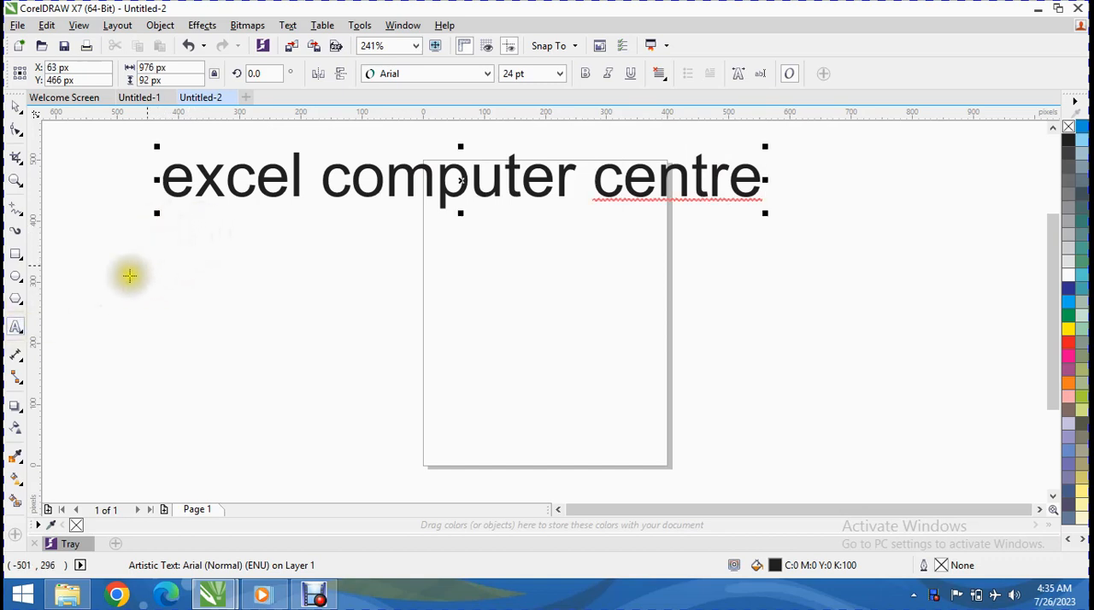
Step: Draw a paragraph text frame of about 420 by 260 px beside the page and enter "excel computer centre" in it
click(16, 325)
drag(131, 280, 388, 439)
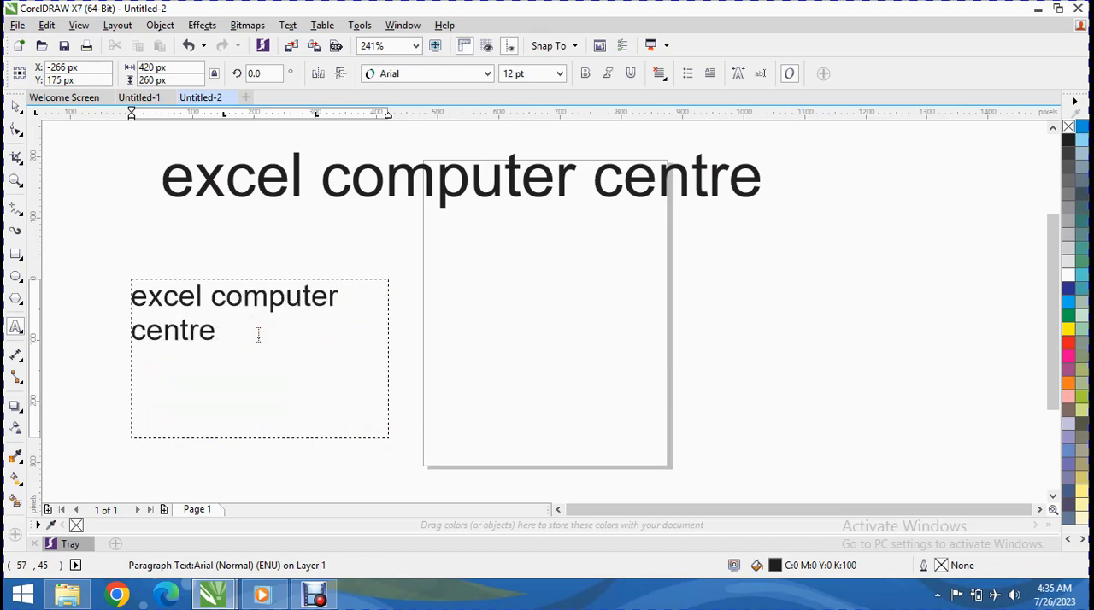
click(281, 331)
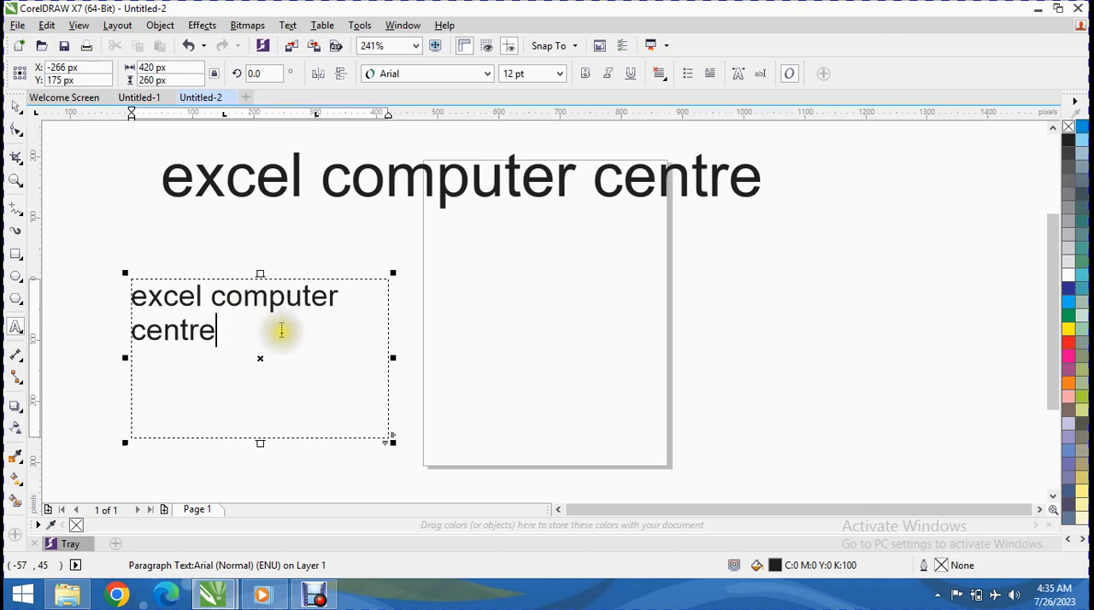
Step: Show the text properties for the large artistic text
click(407, 185)
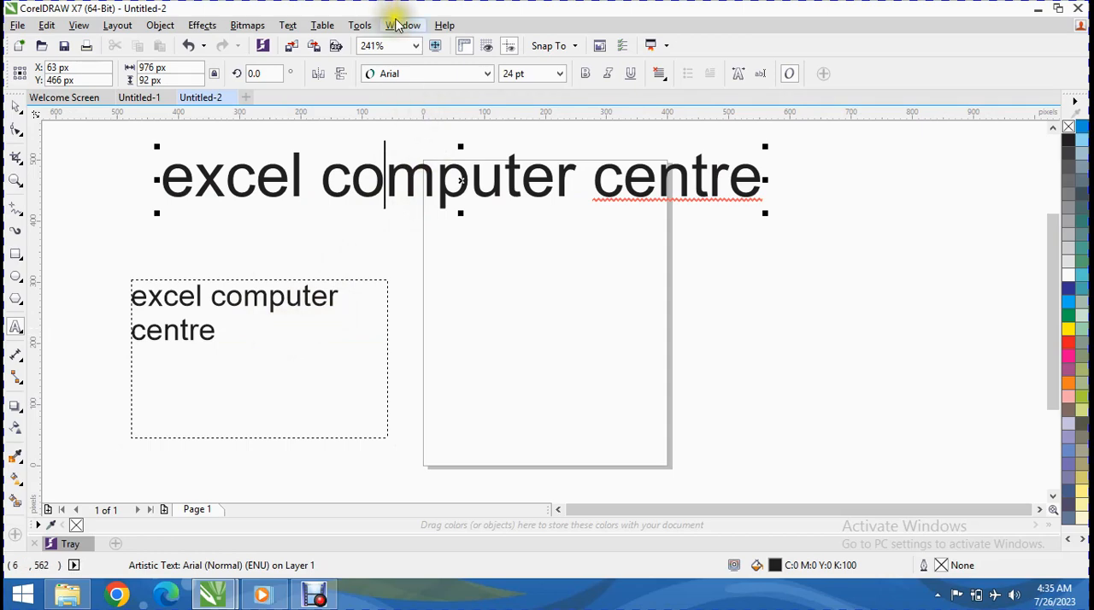
click(288, 25)
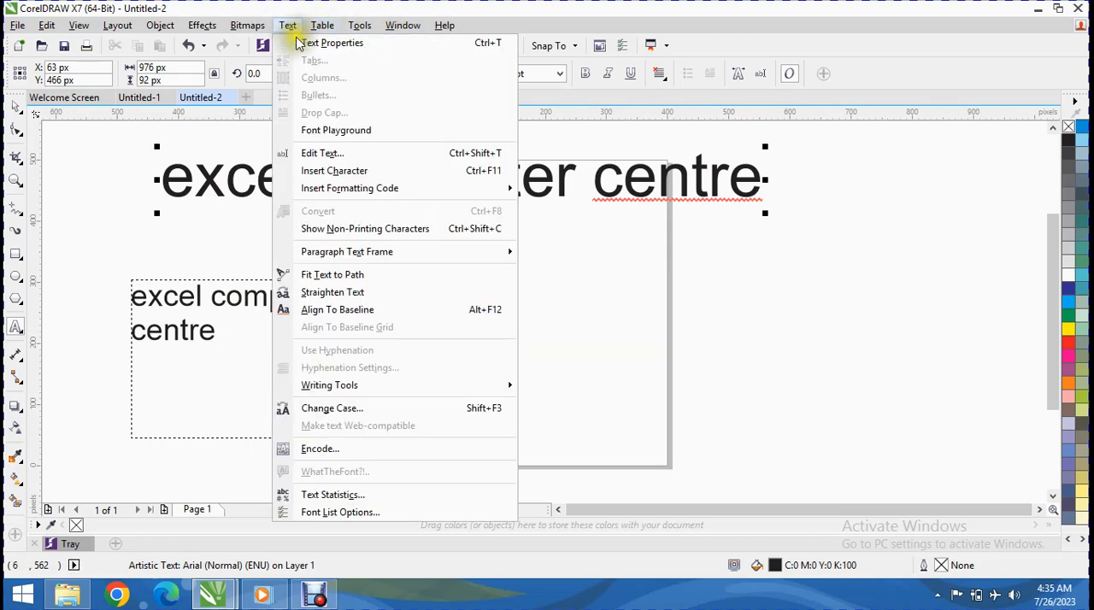
click(299, 42)
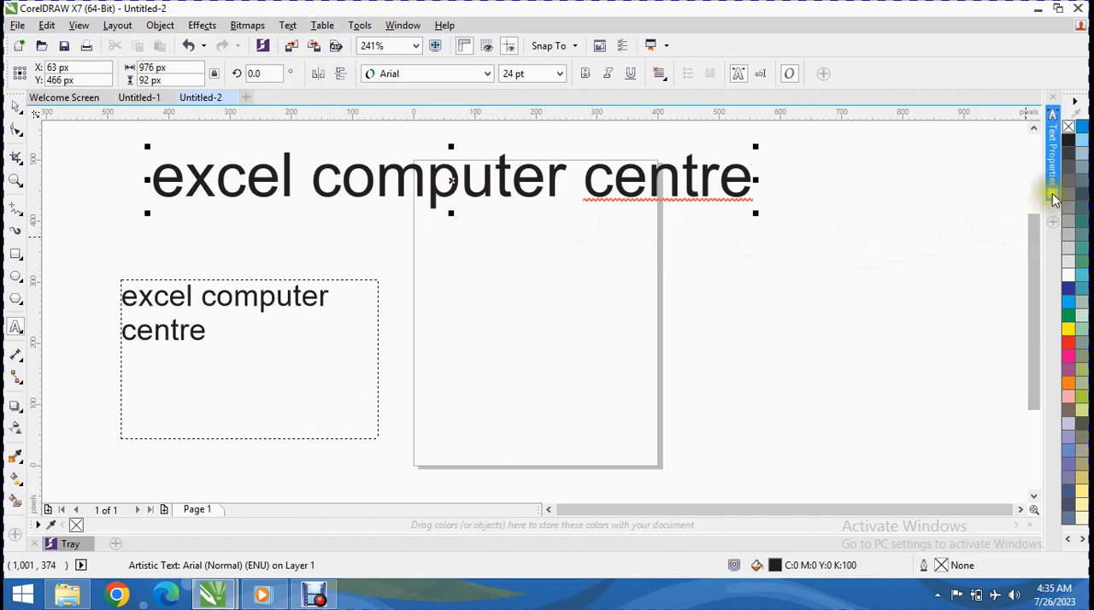
click(1053, 184)
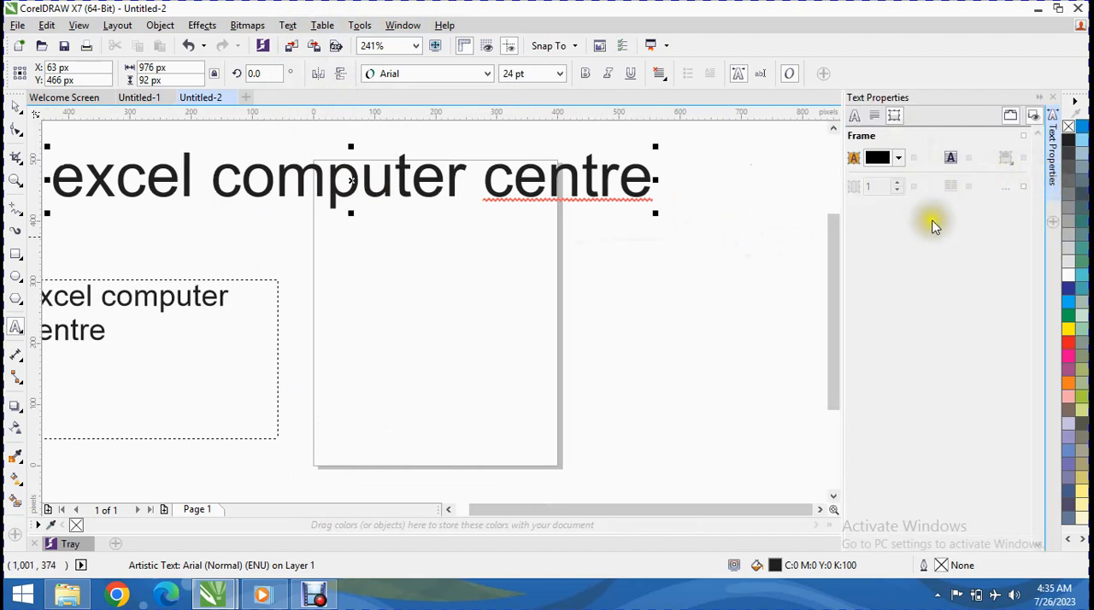
Step: Select the whole artistic text and set its frame background to red with CMYK 7, 100, 100, 2
drag(653, 178, 48, 151)
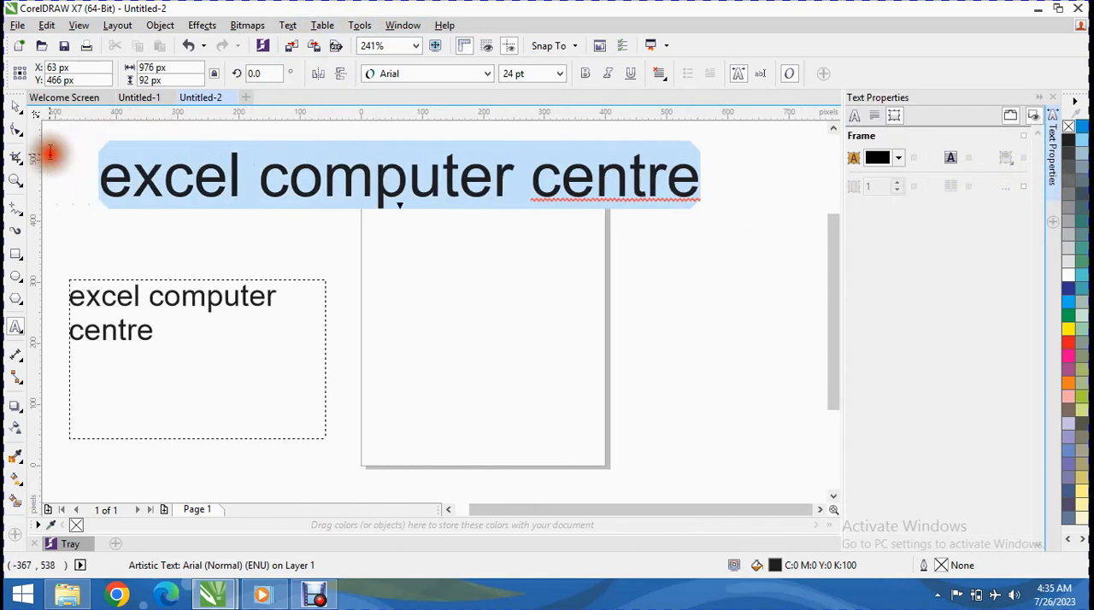
click(883, 163)
click(964, 244)
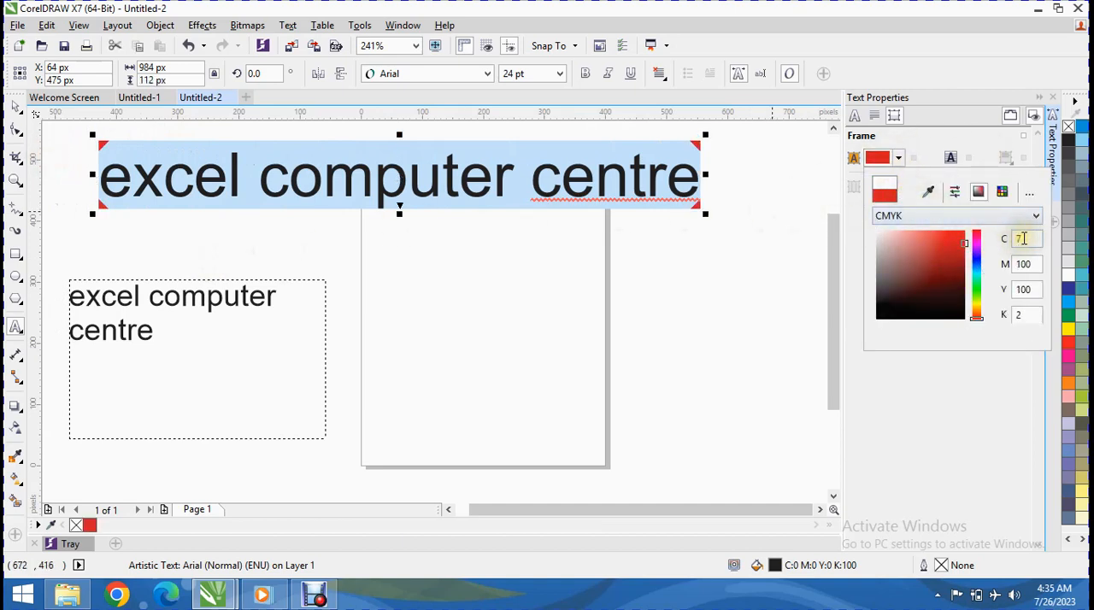
click(983, 139)
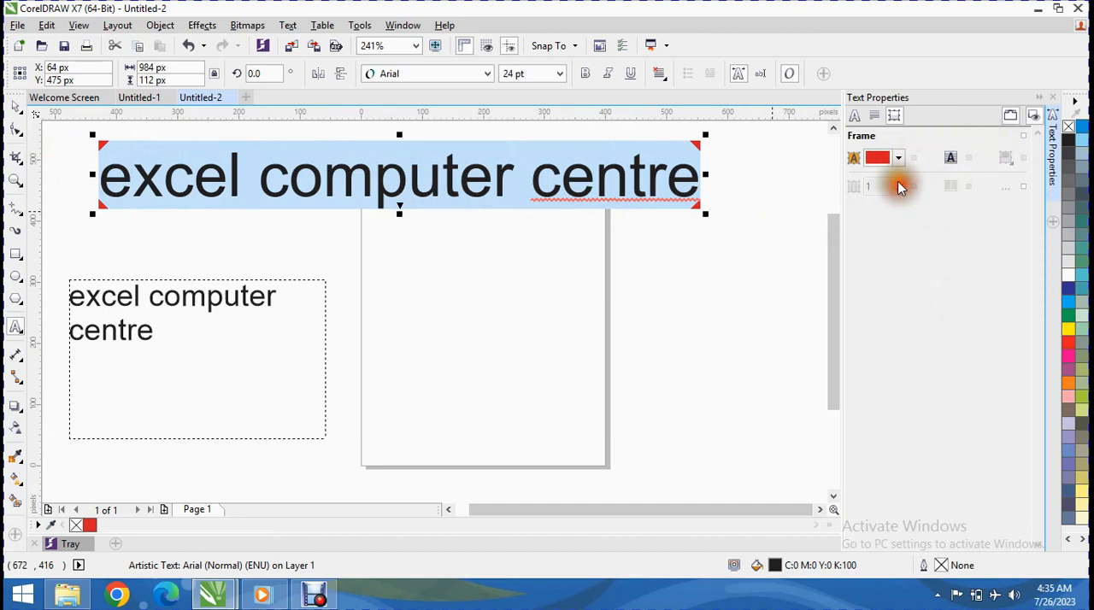
click(948, 162)
Step: Change the artistic text's character fill to pinkish red with CMYK 0, 100, 42, 0
click(886, 115)
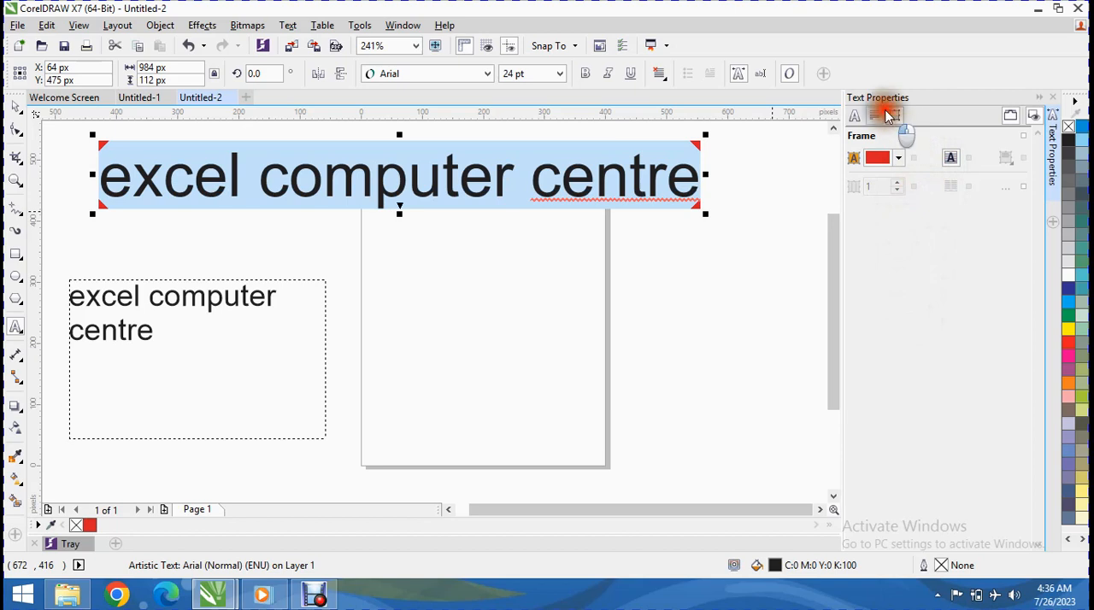
click(873, 115)
click(856, 117)
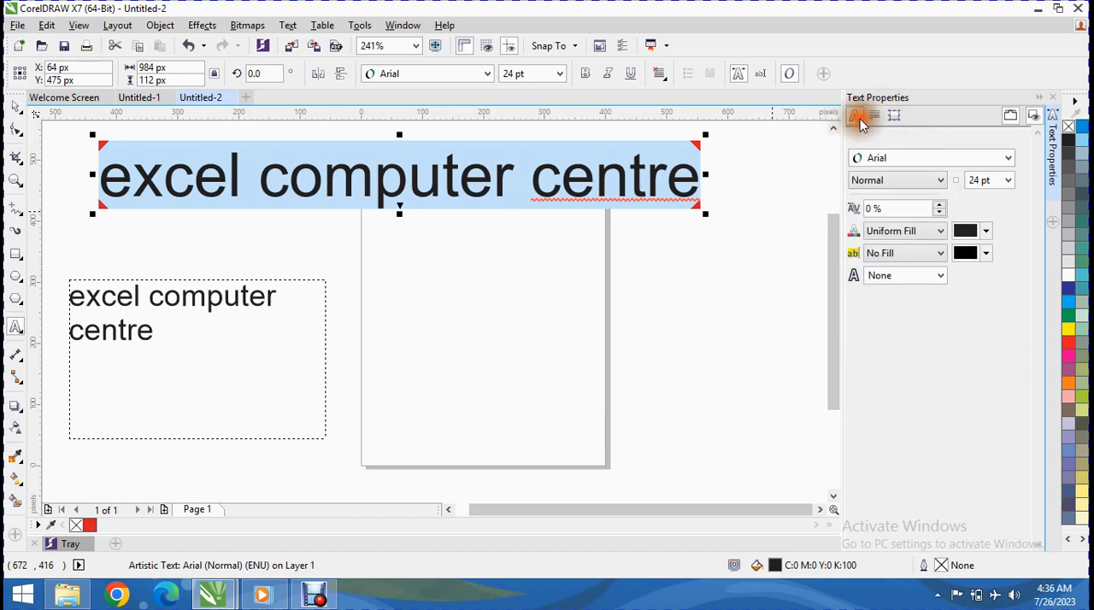
click(987, 233)
drag(957, 325, 989, 307)
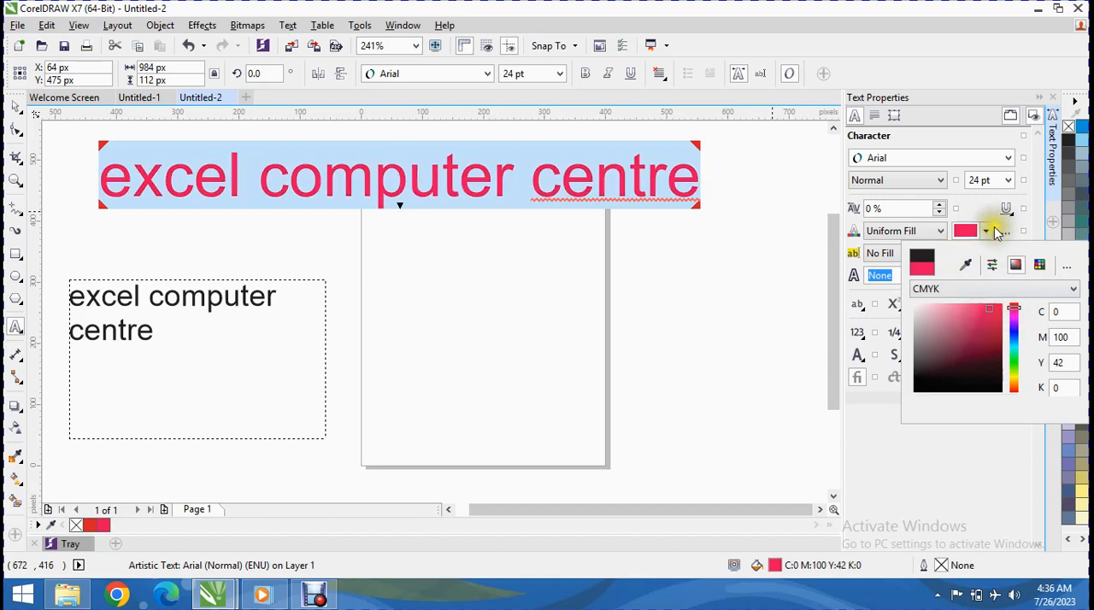
click(994, 232)
Step: Give the artistic text's characters a uniform dark brown background fill with CMYK 40, 79, 69, 48
click(986, 254)
click(981, 339)
drag(980, 339, 949, 377)
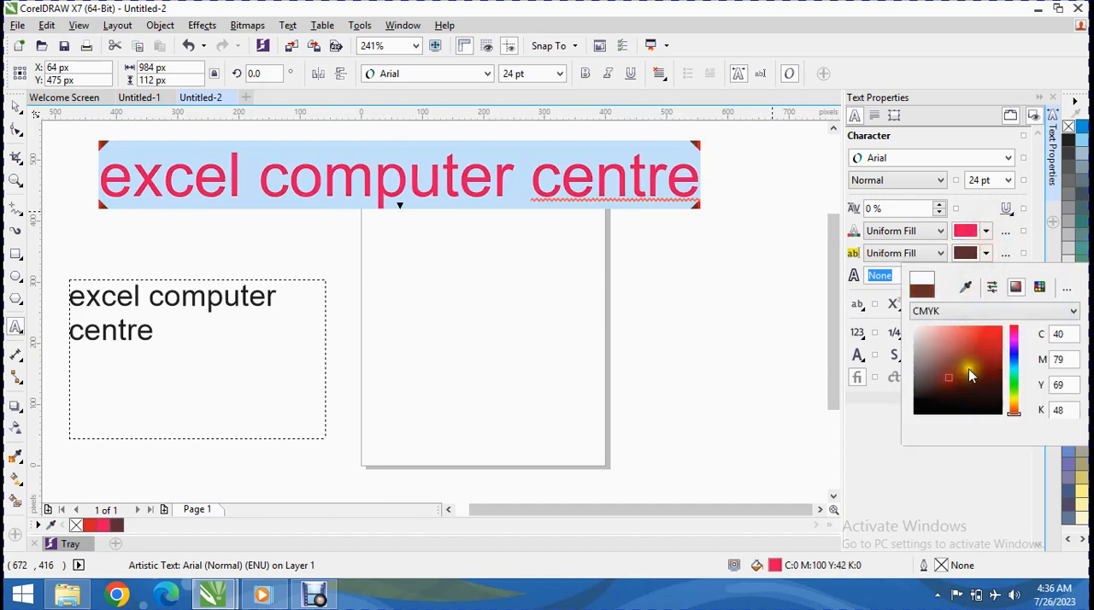
Step: Increase the artistic text's range kerning to 25% and set its font style to Bold-Italic
click(938, 208)
click(939, 206)
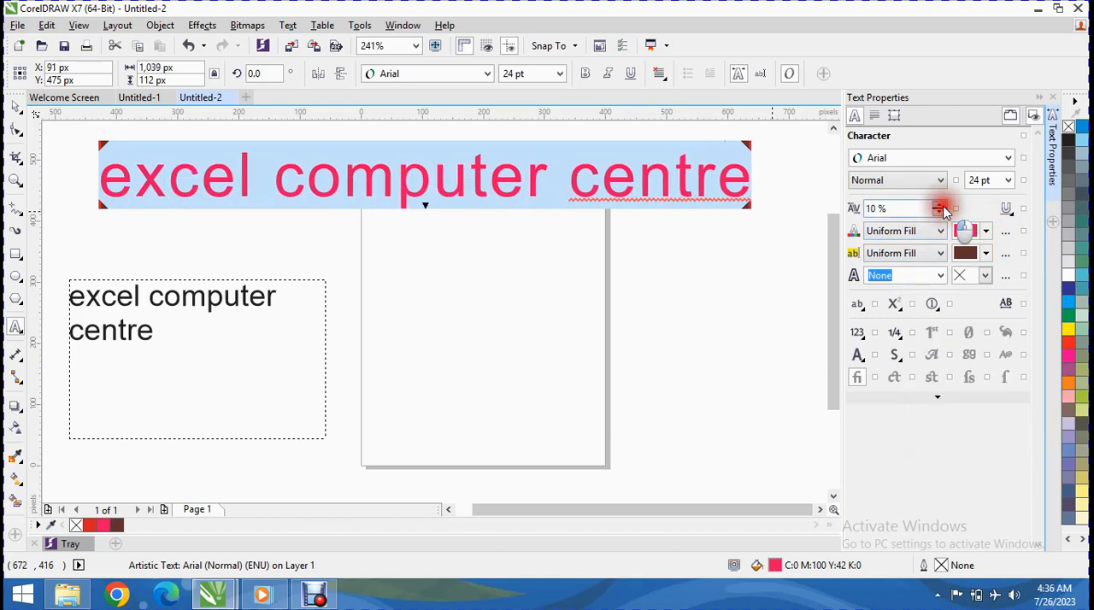
click(941, 207)
click(940, 207)
click(940, 207)
click(938, 179)
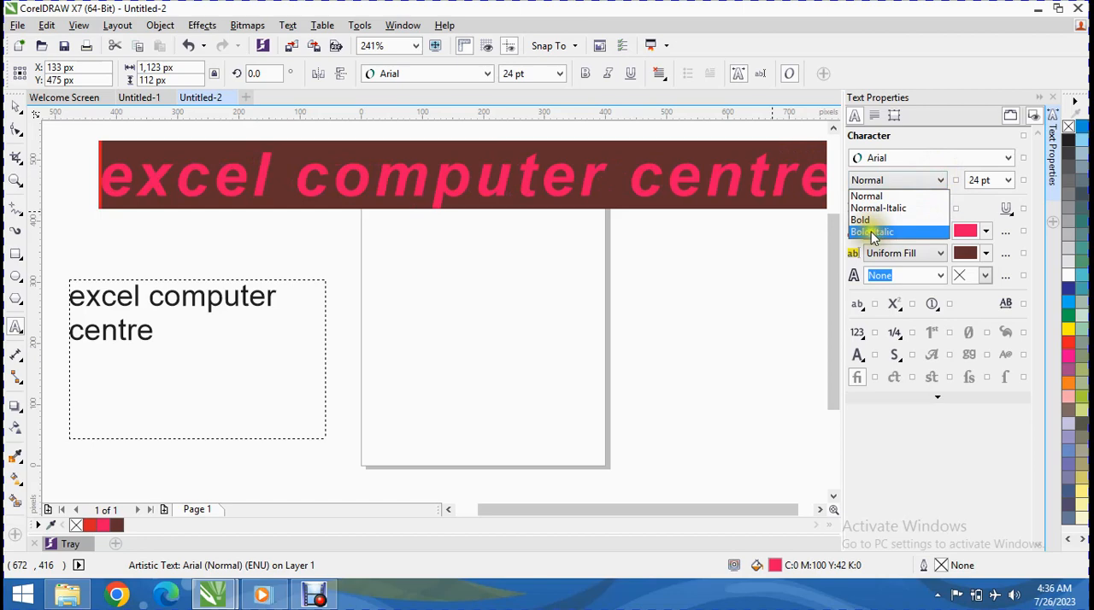
click(870, 231)
Step: Set the artistic text's font to Arial Unicode MS and its size to 16 pt
click(958, 158)
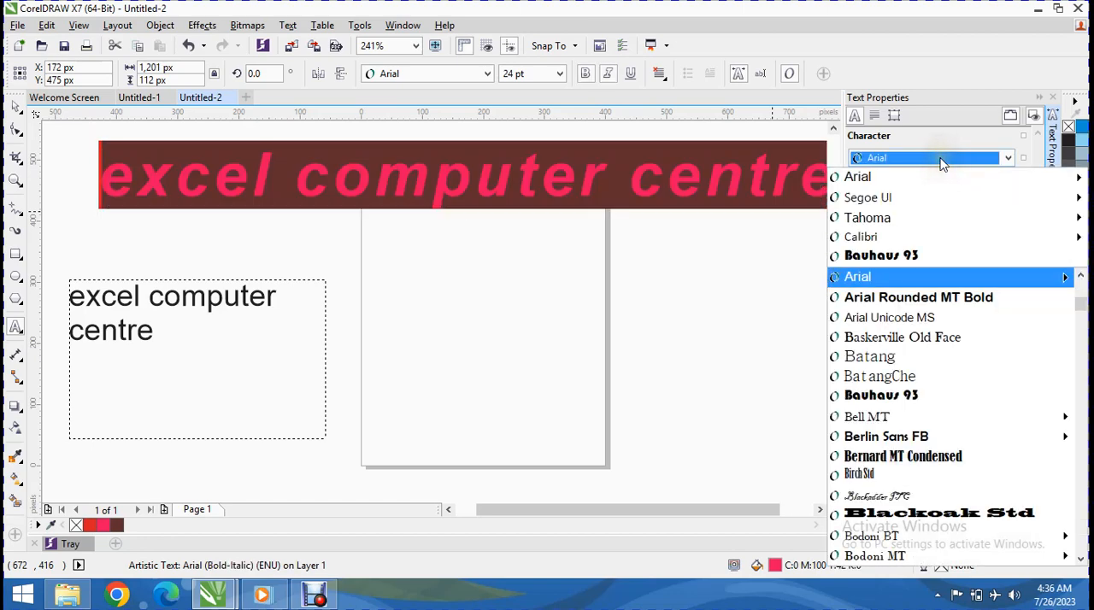
click(907, 317)
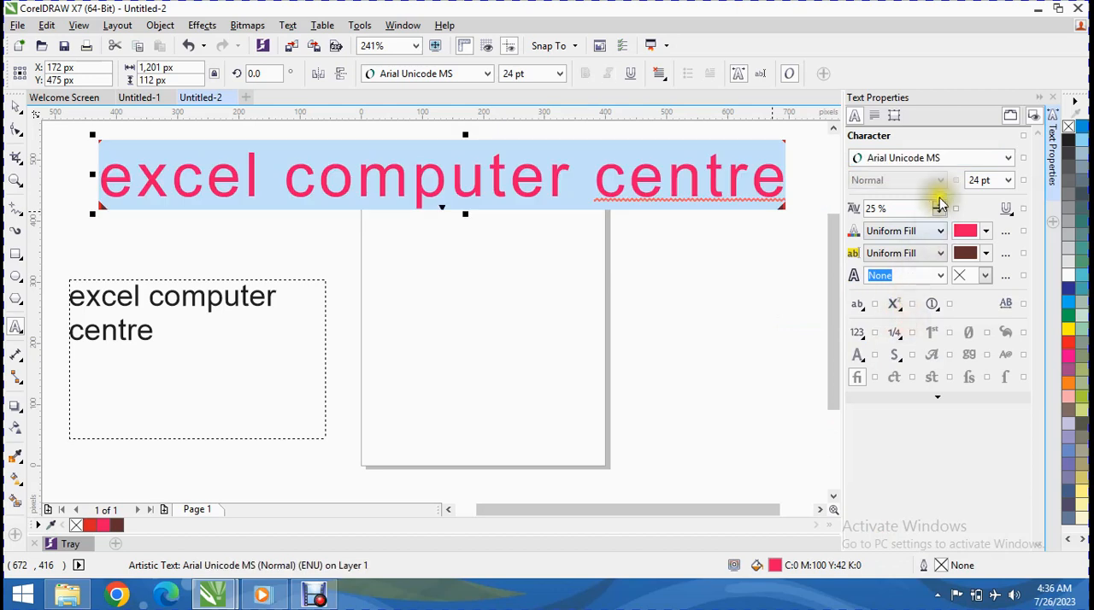
click(1008, 180)
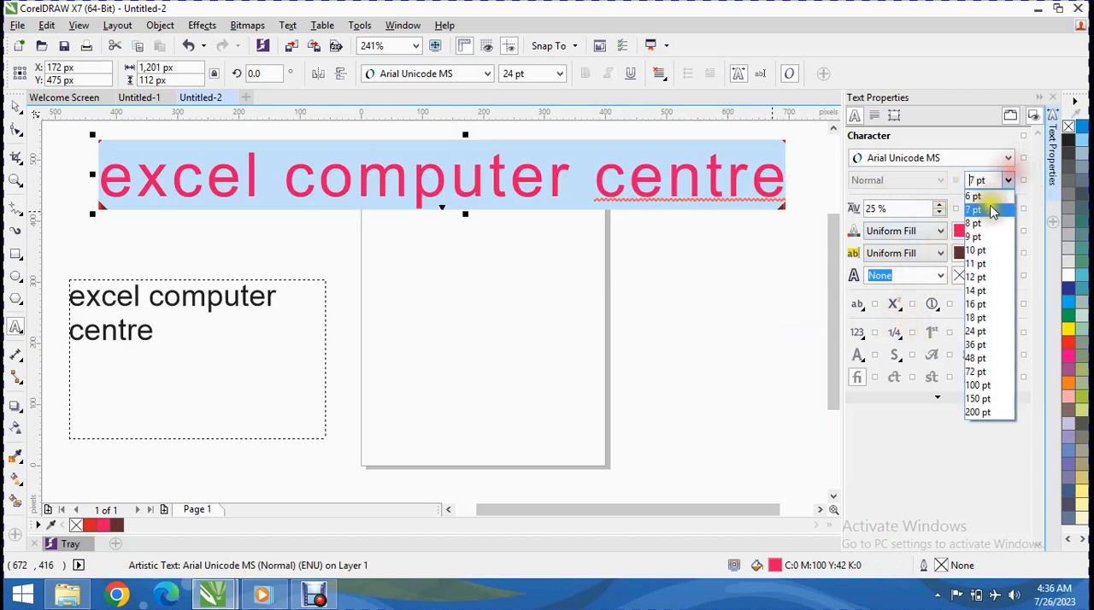
click(974, 304)
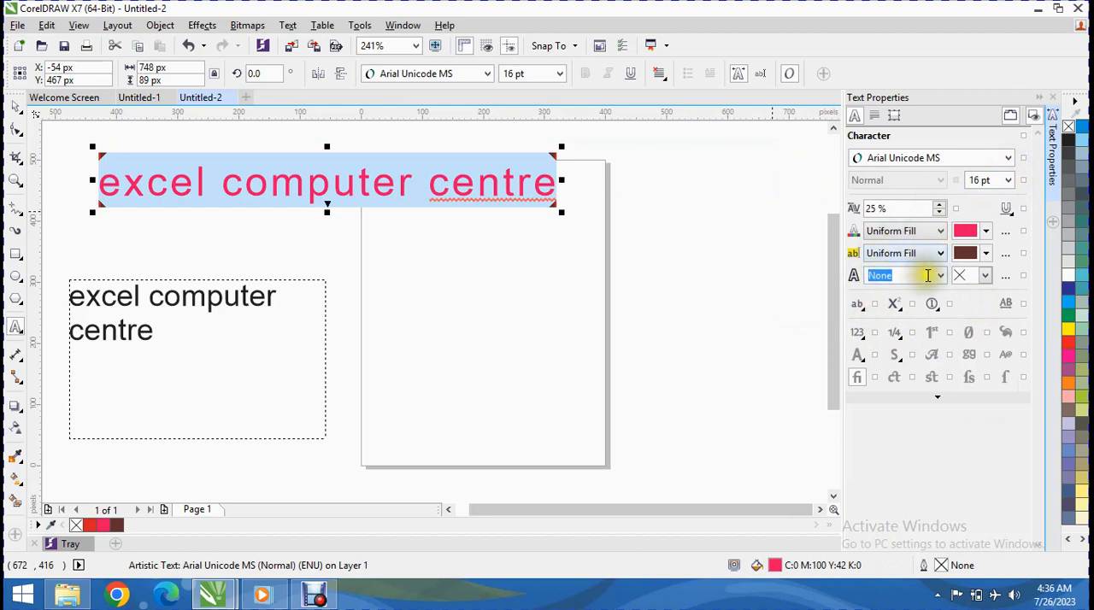
Step: Add a 10 px outline to the artistic text's characters and colour it cyan
click(940, 277)
click(939, 278)
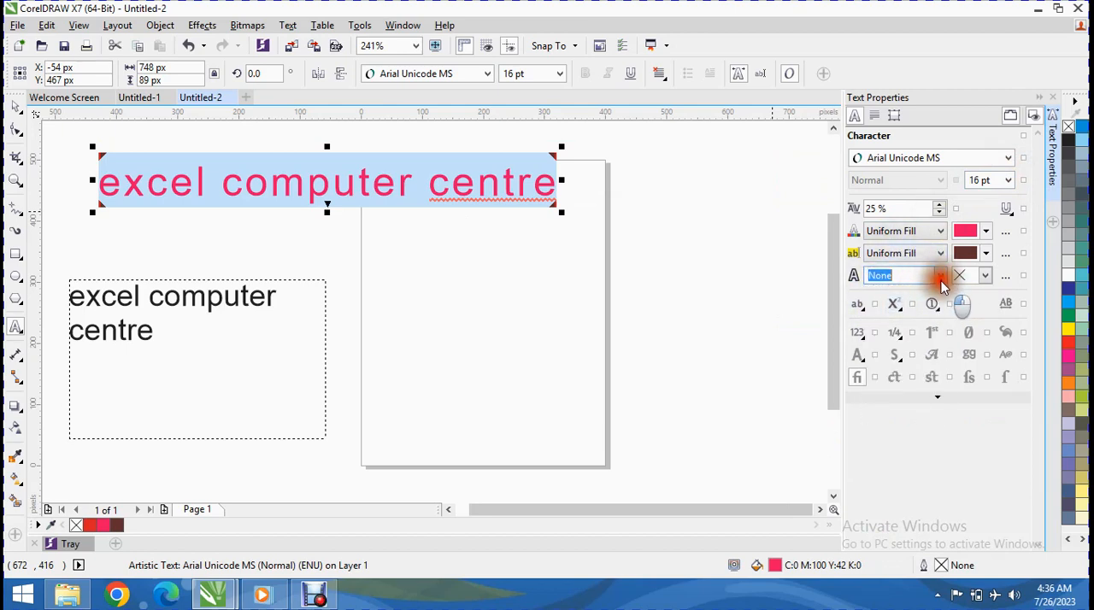
click(940, 279)
click(887, 392)
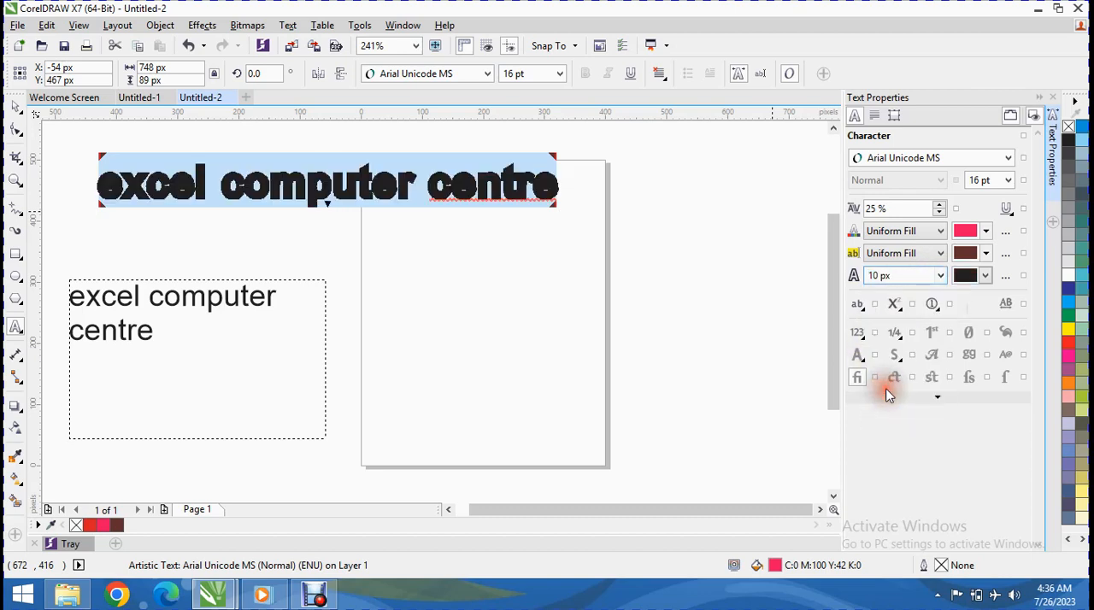
click(954, 279)
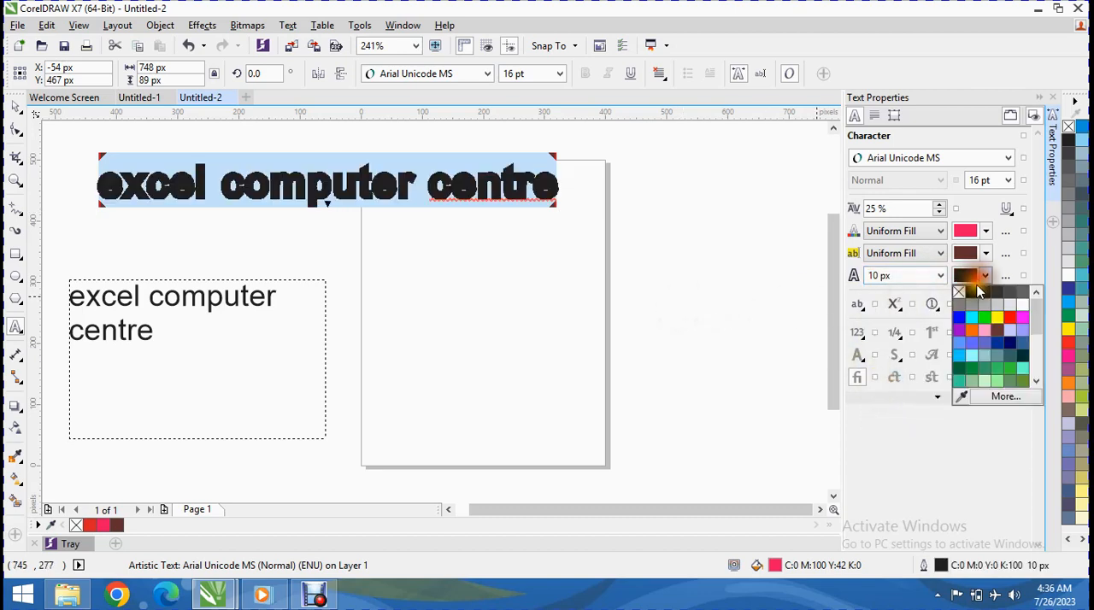
click(972, 314)
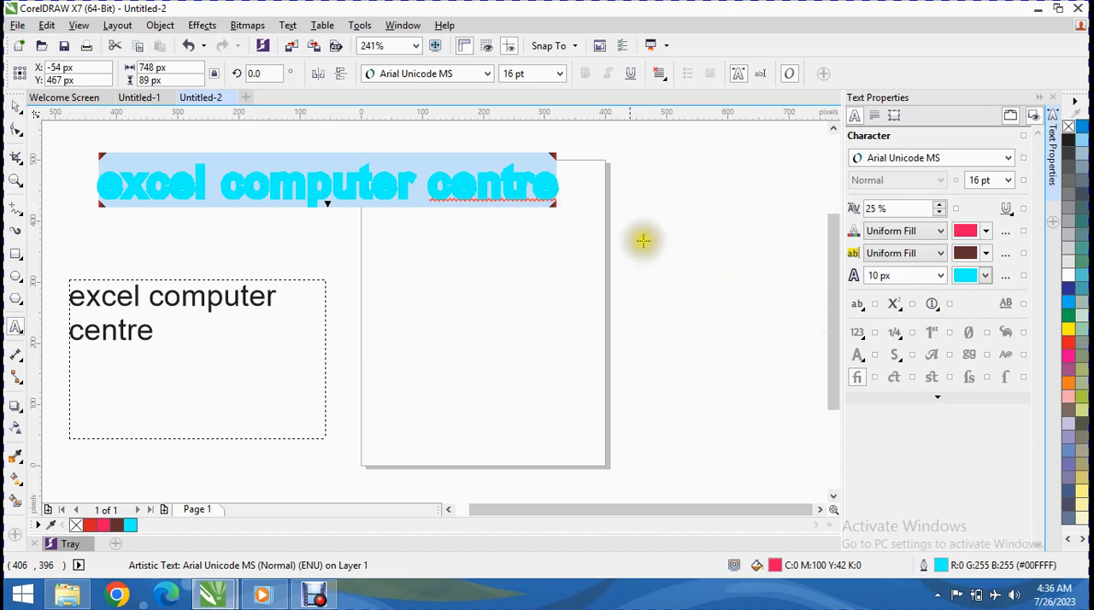
Step: Set the artistic text's outline width to Hairline
click(943, 280)
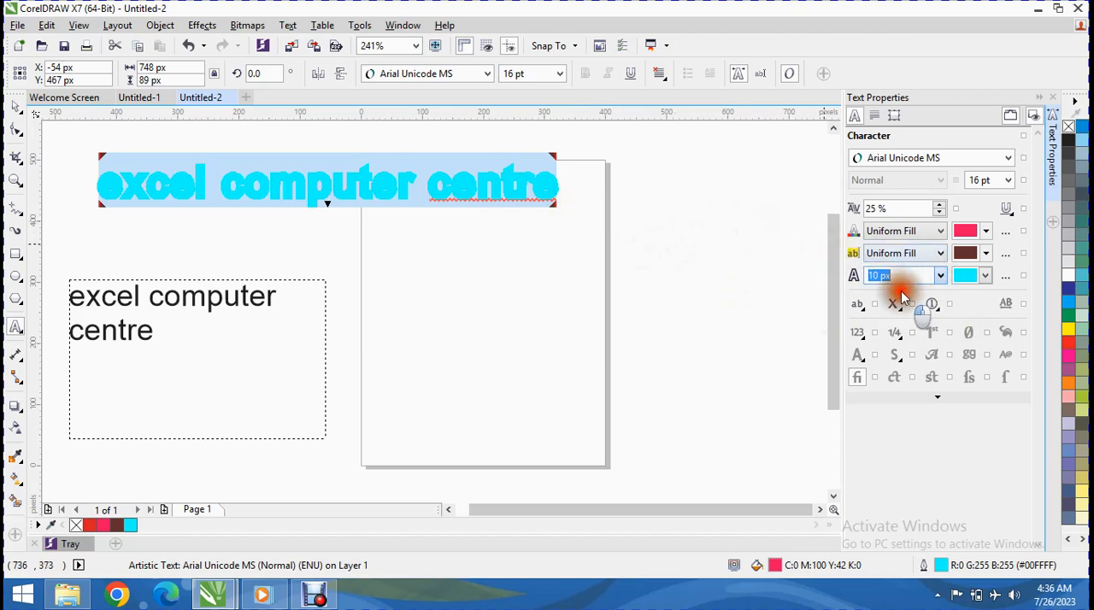
click(927, 281)
click(890, 307)
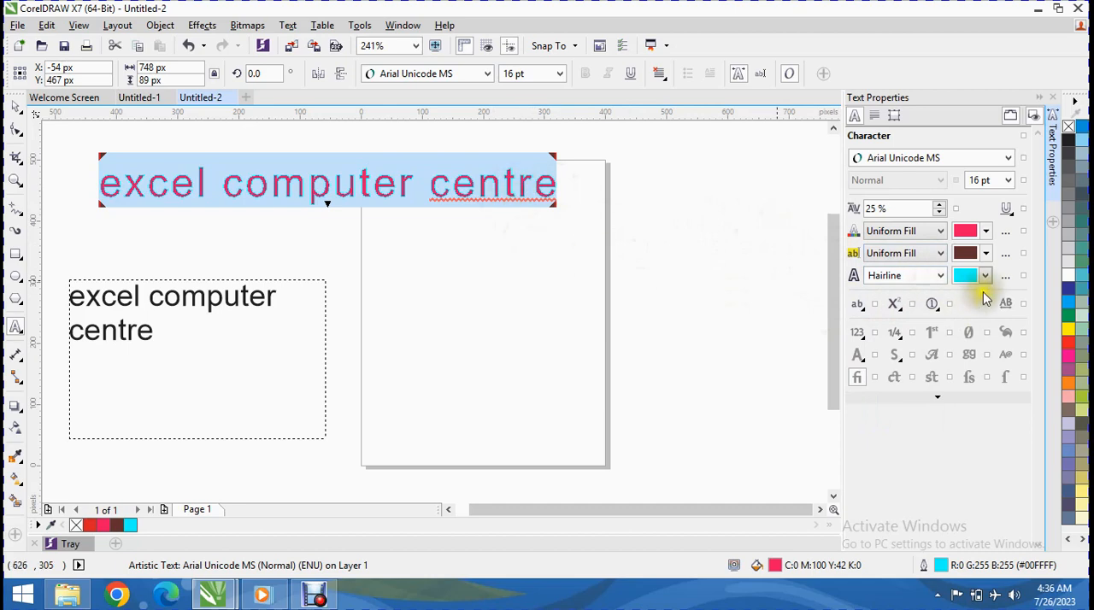
click(943, 282)
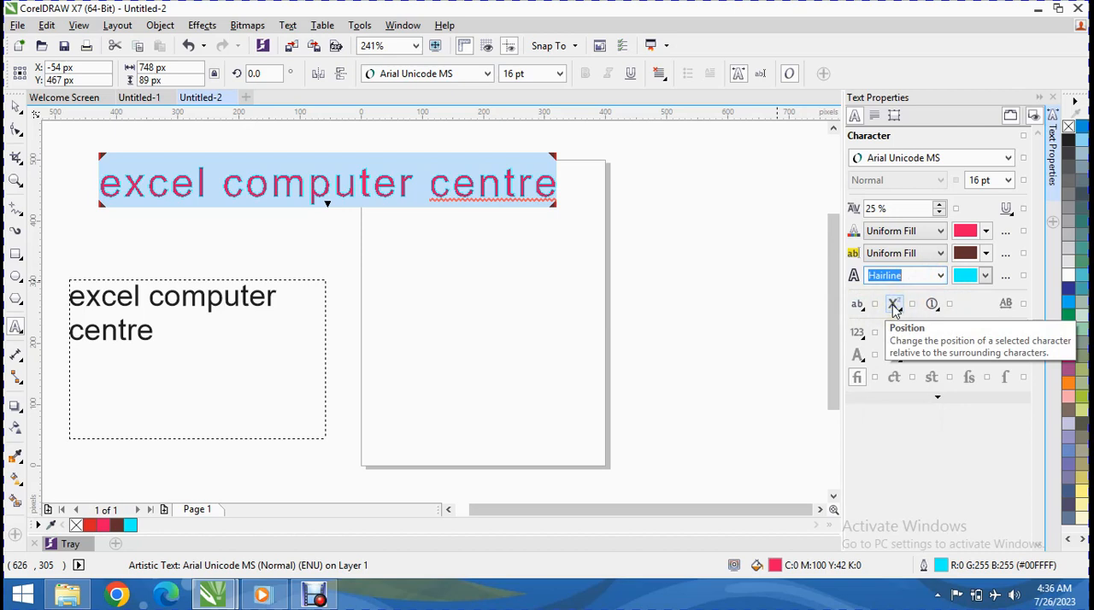
Step: Apply Alternate Annotation 3 to the artistic text and set its number style to Tabular Lining
click(944, 307)
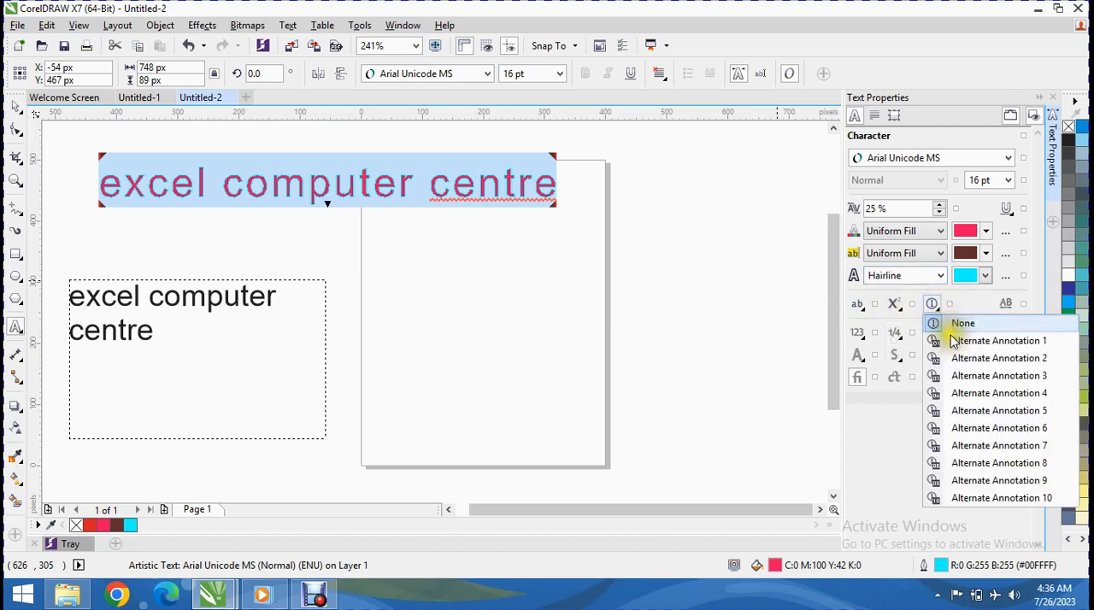
click(947, 381)
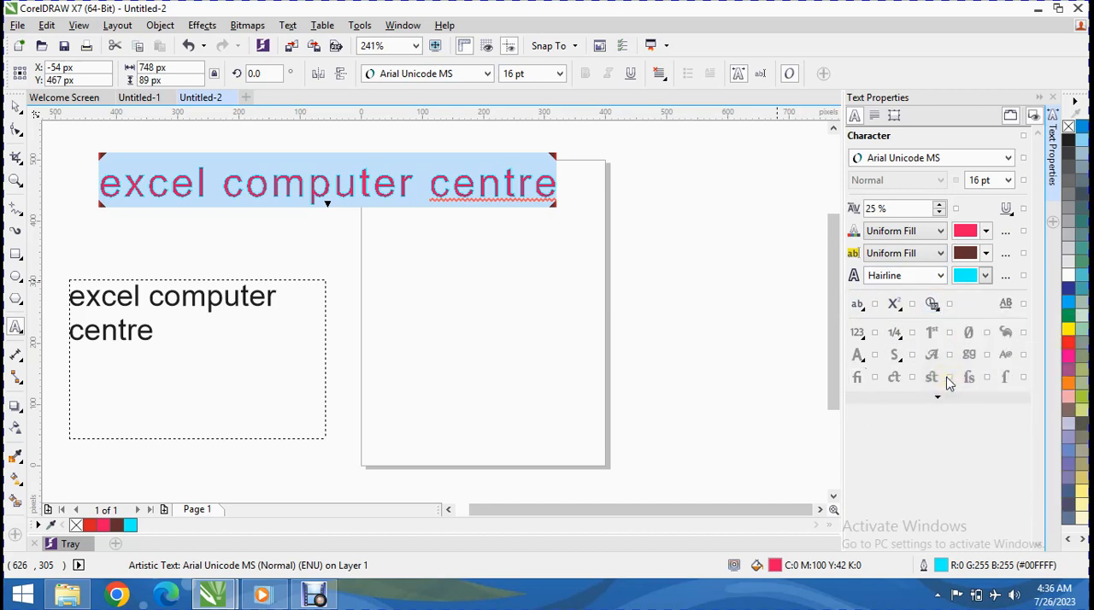
click(864, 341)
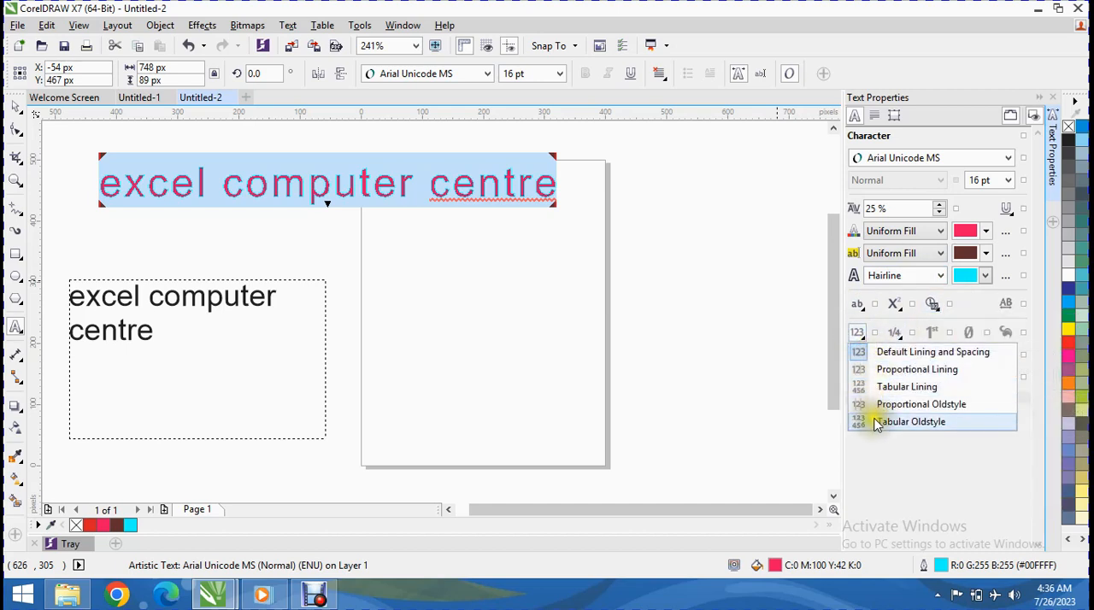
click(893, 393)
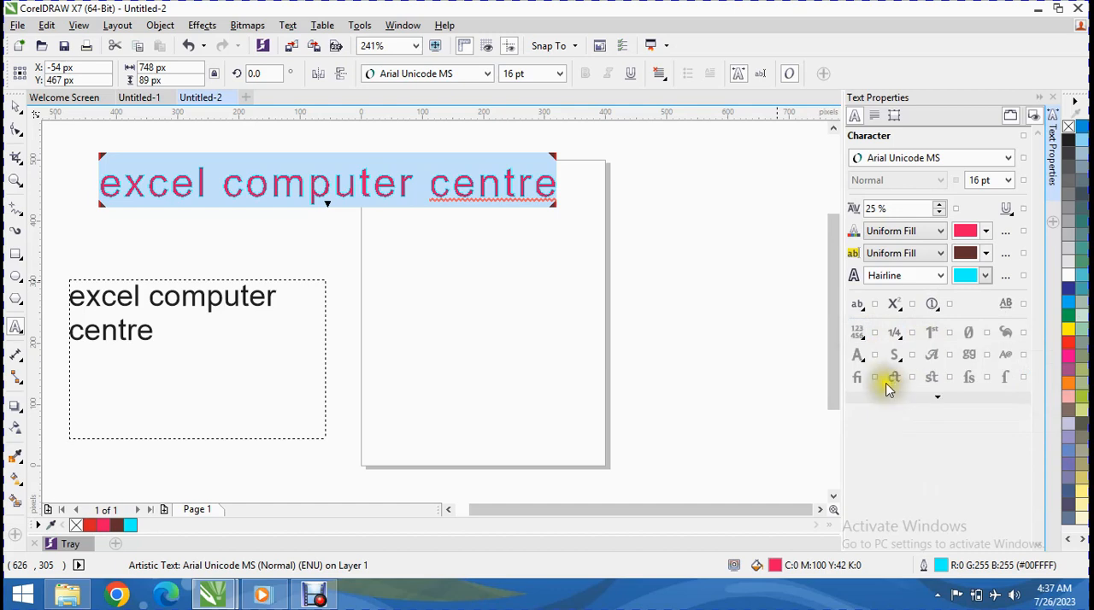
Step: Choose an OpenType alternate for the artistic text and turn on slashed zero and the neighbouring alternate-glyph features
click(896, 358)
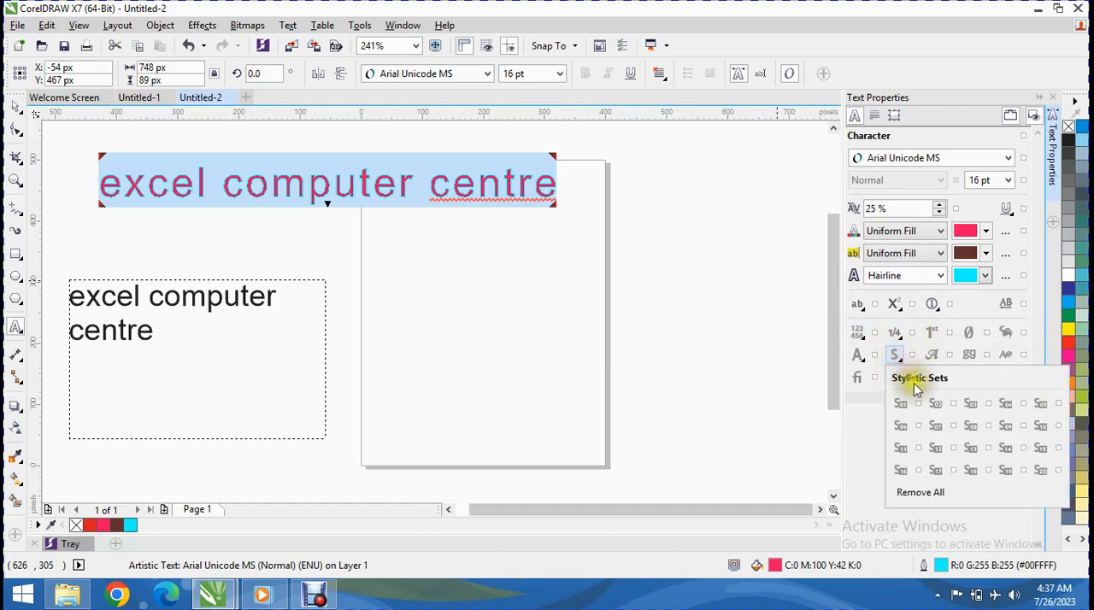
click(858, 357)
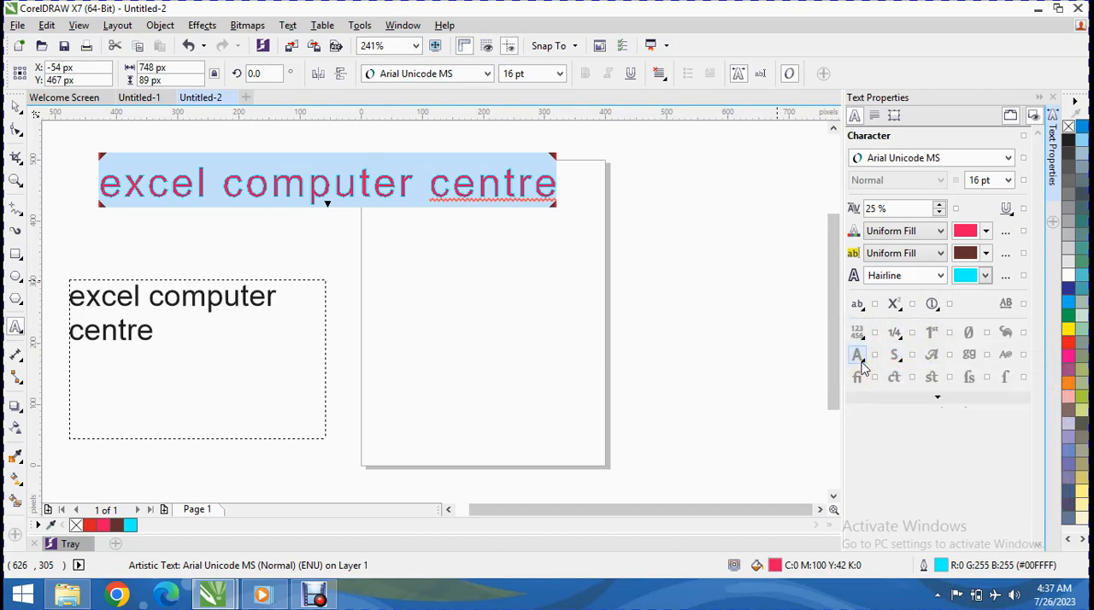
click(858, 357)
click(899, 393)
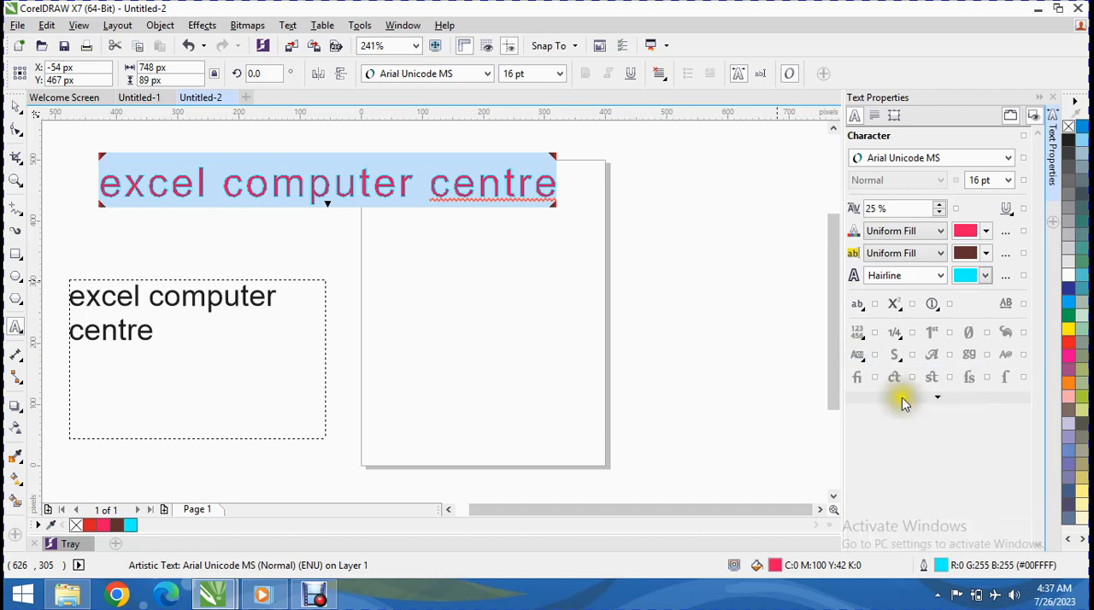
click(974, 361)
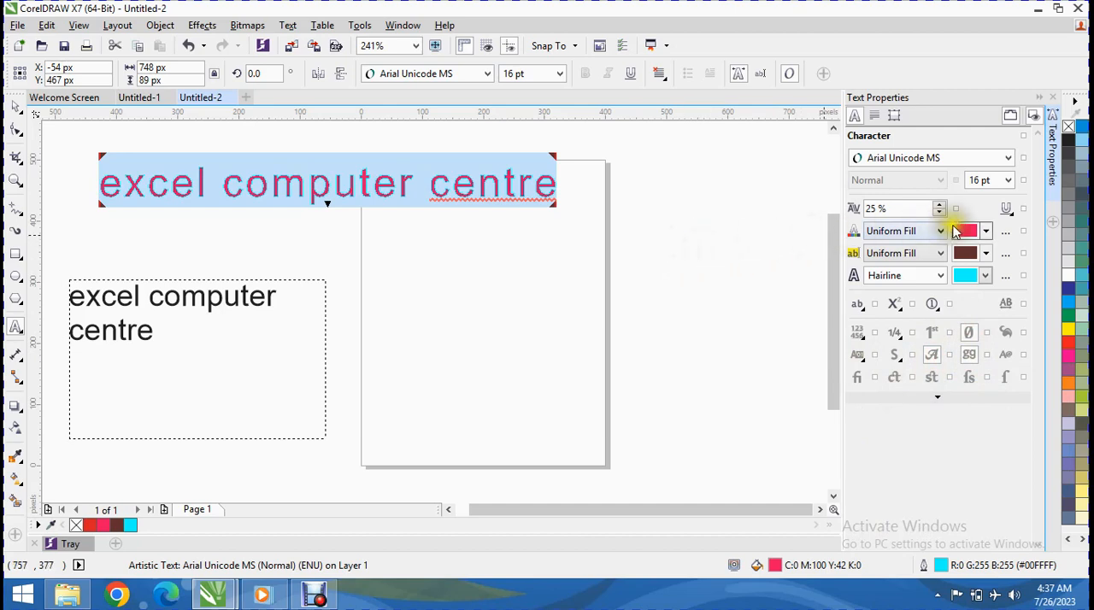
Step: Try left and right alignment on the artistic text, finishing with no alignment
click(874, 116)
click(884, 158)
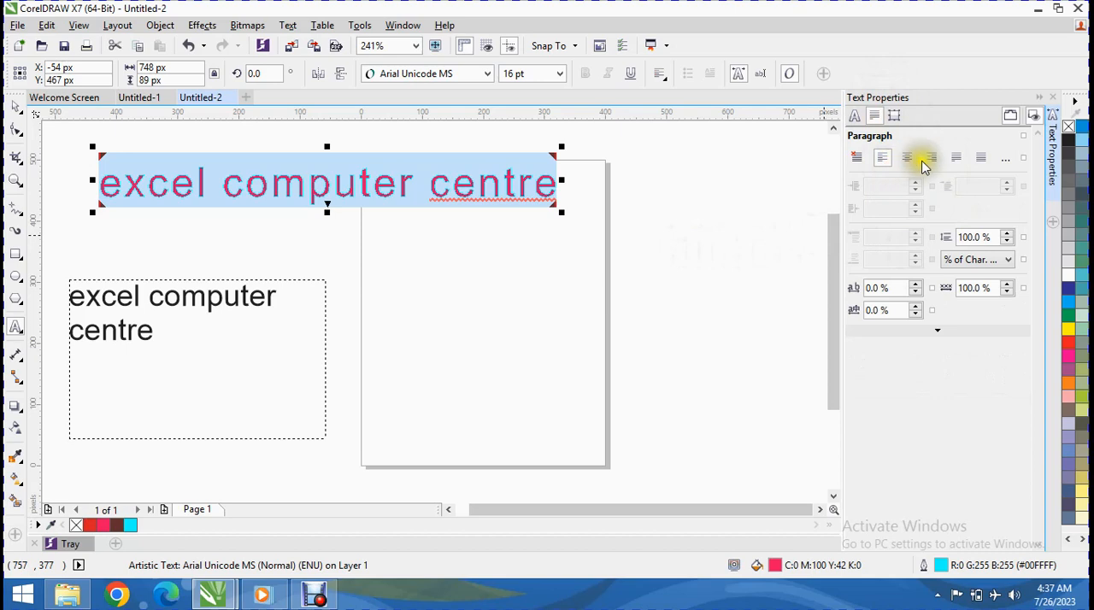
click(932, 158)
click(856, 158)
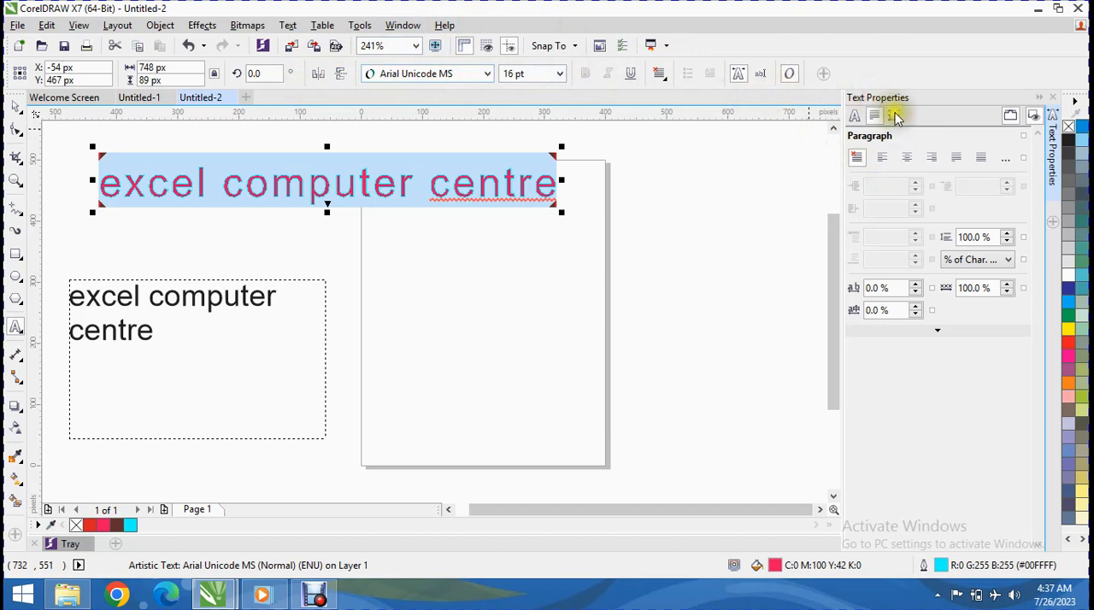
Step: Set the artistic text's character spacing to 6% and its language spacing to 5%
click(915, 285)
click(915, 285)
click(915, 285)
click(916, 285)
click(915, 285)
click(916, 285)
click(916, 308)
click(915, 308)
click(1007, 261)
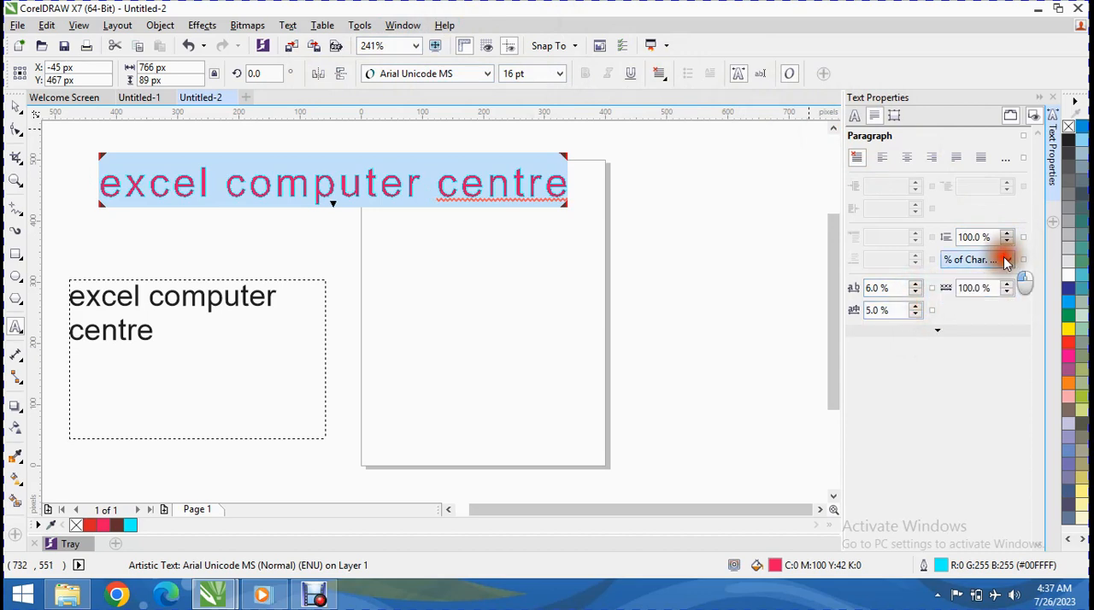
click(1001, 288)
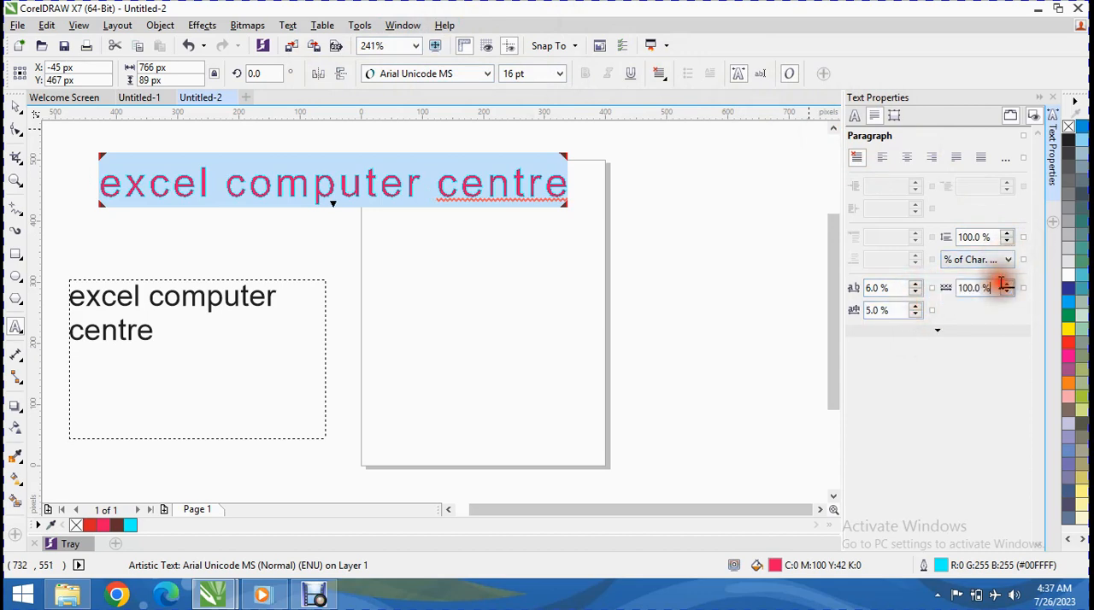
click(1034, 115)
Step: Add a tab stop to the "excel computer centre" paragraph text with the tab location set to 0.62 in
click(288, 25)
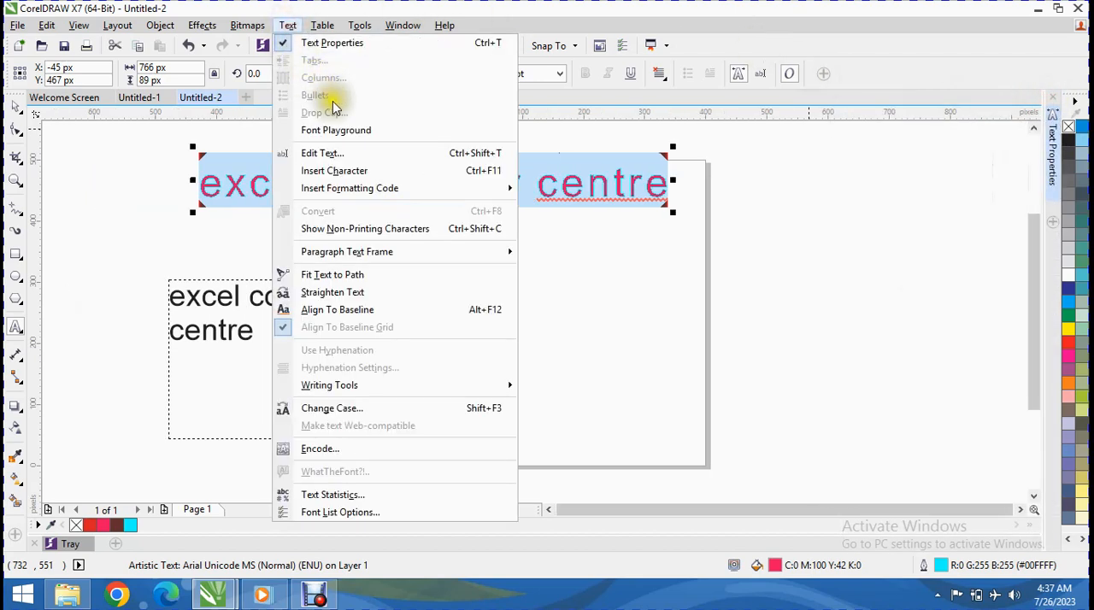
click(226, 316)
click(246, 334)
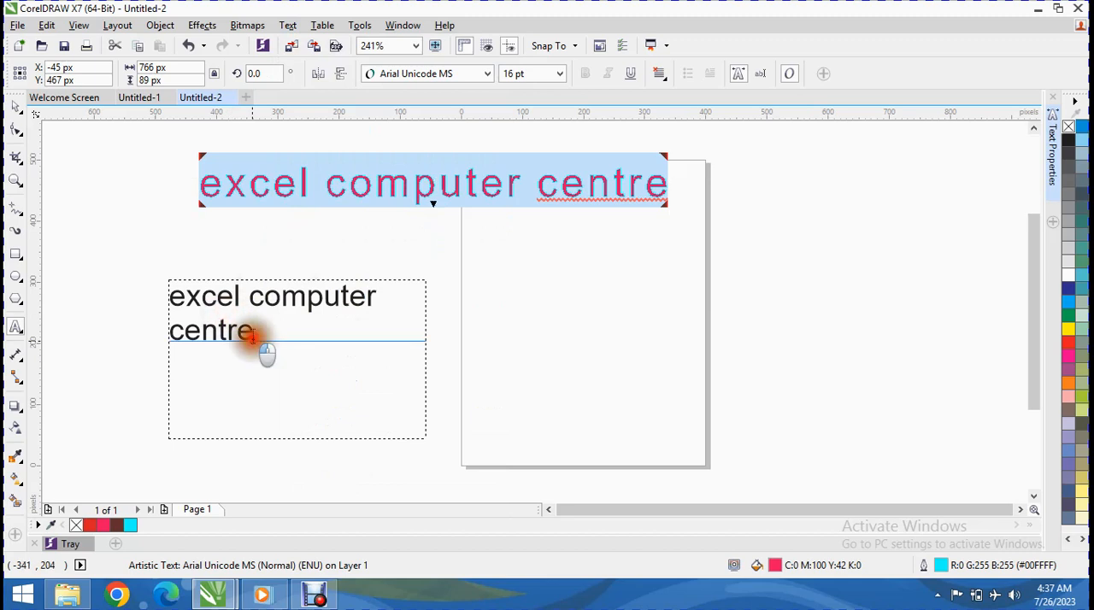
click(287, 27)
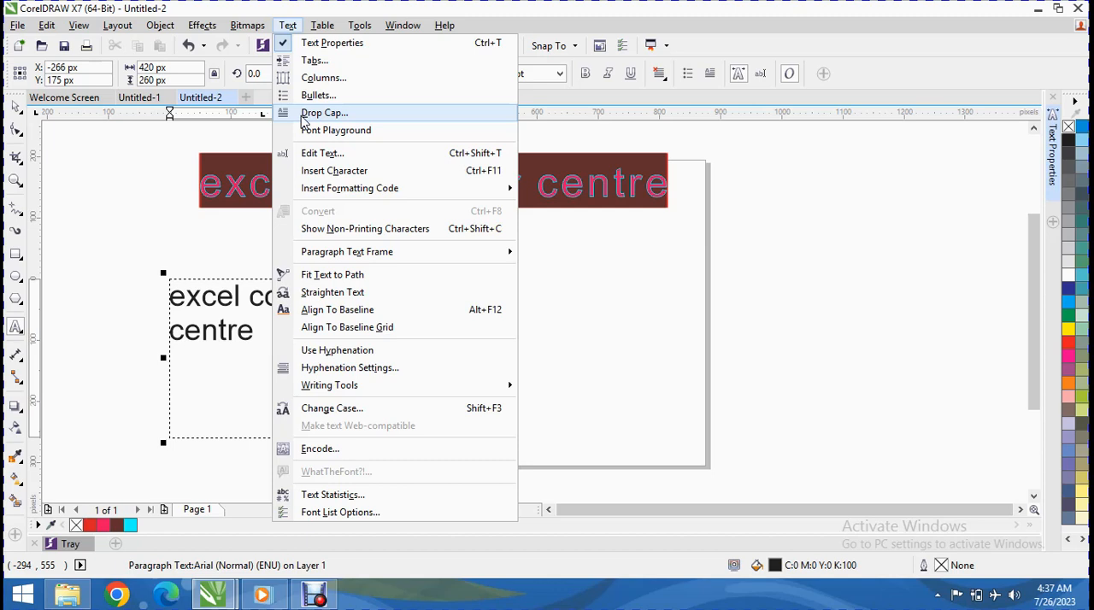
click(259, 347)
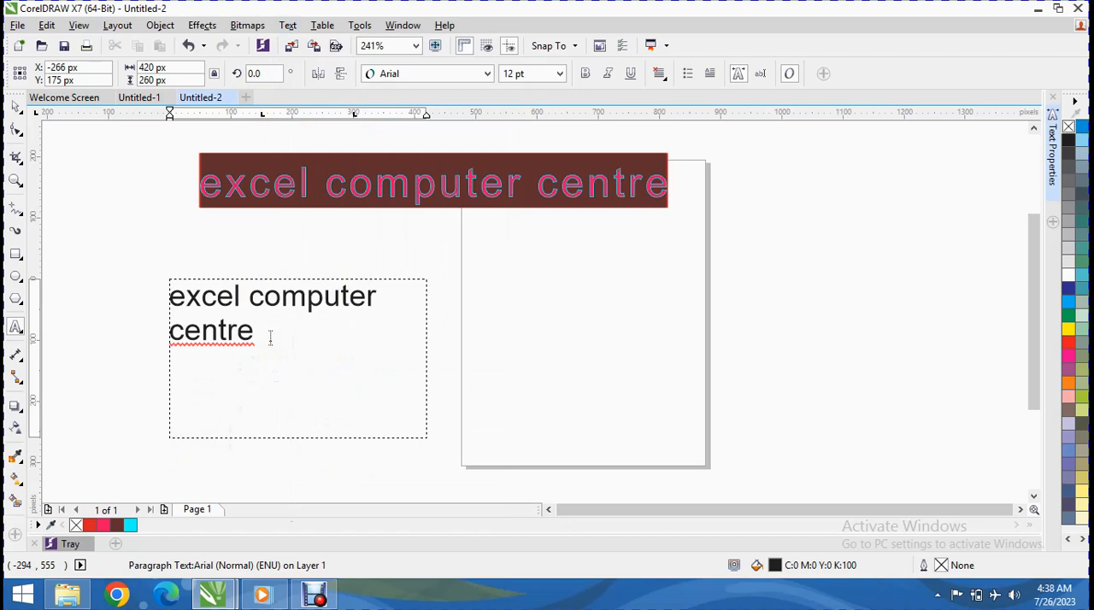
click(323, 28)
click(293, 30)
click(292, 26)
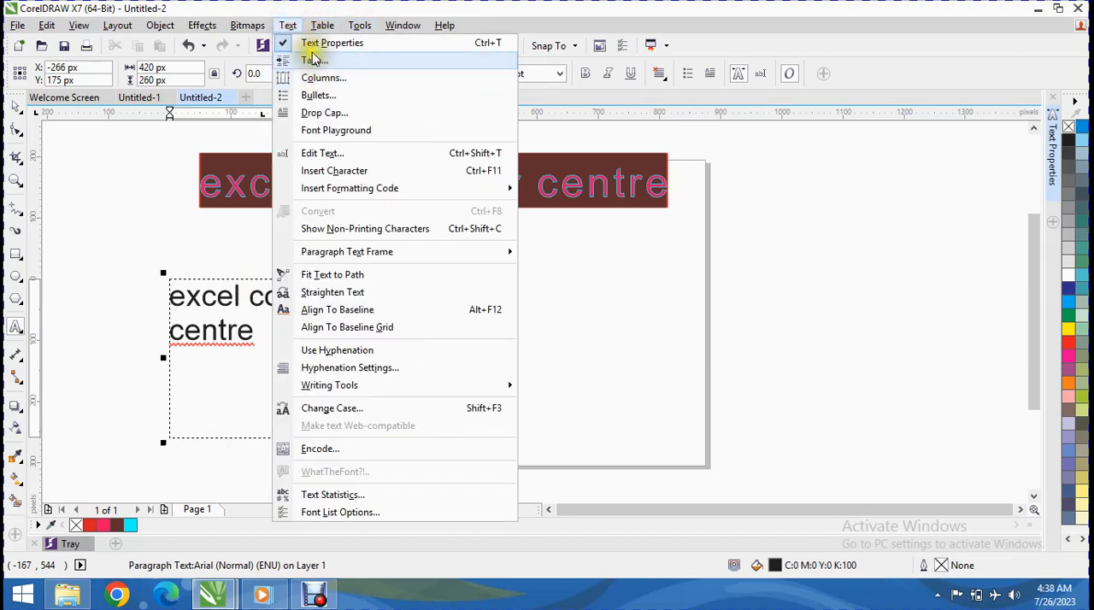
click(311, 58)
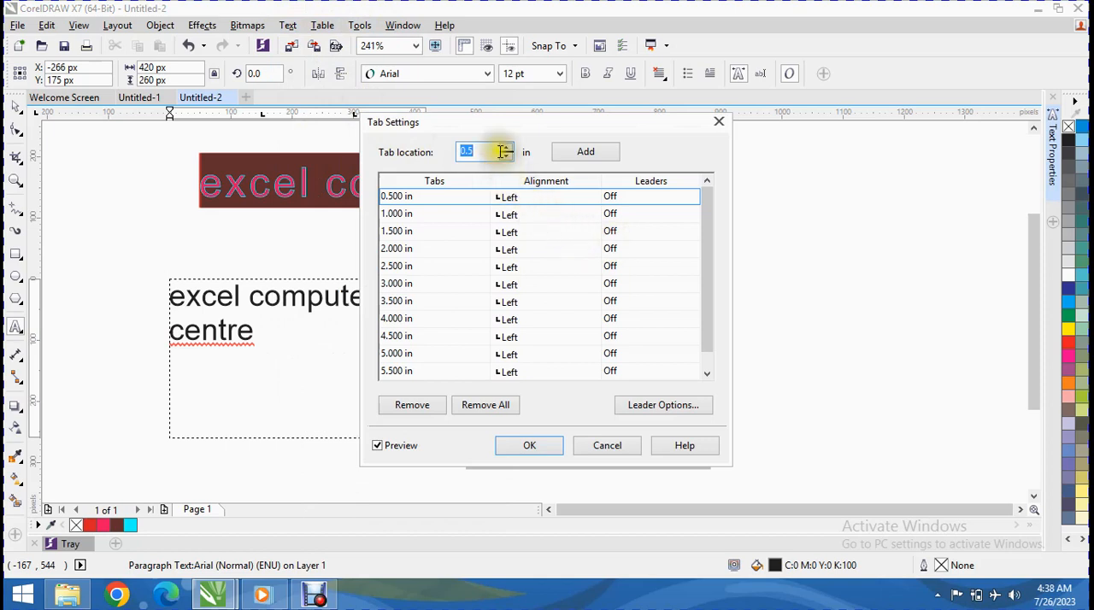
click(505, 149)
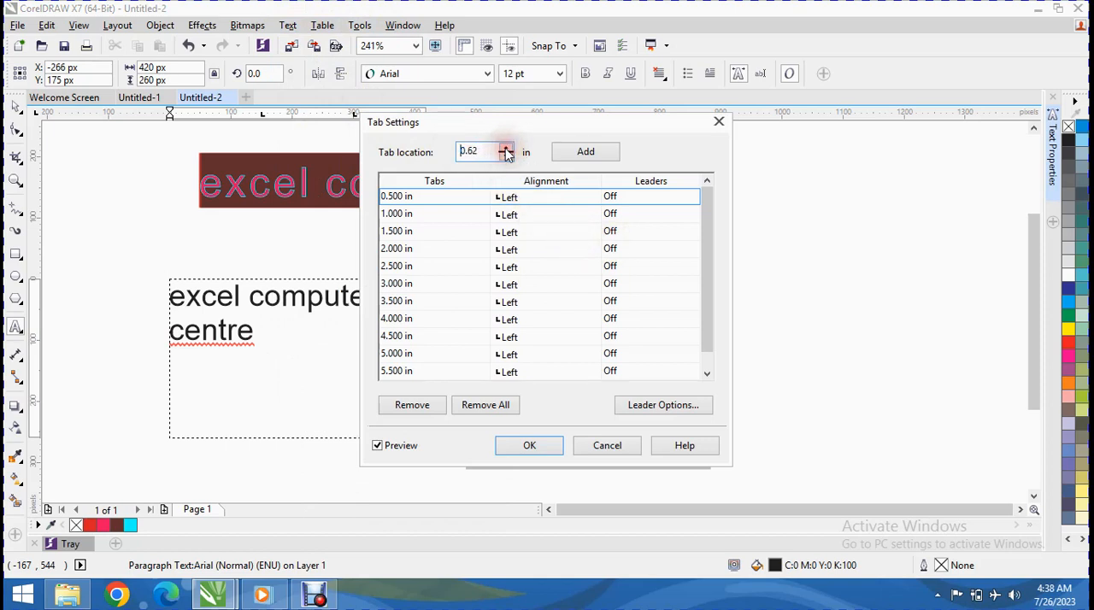
click(566, 151)
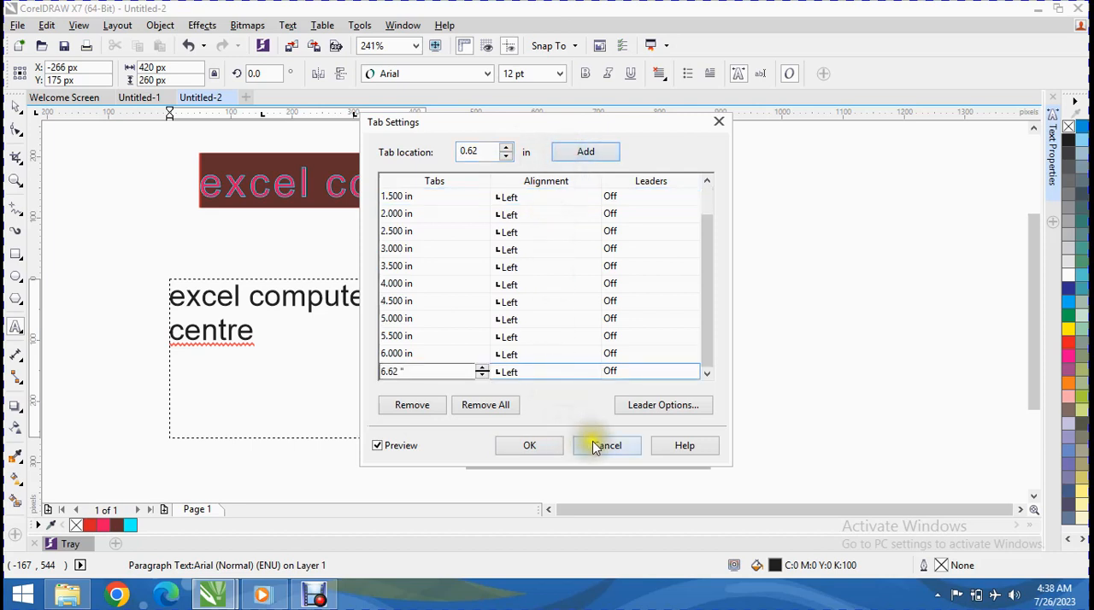
Step: Turn on leaders for the newly added tab stop and apply the tab settings
click(614, 371)
click(615, 373)
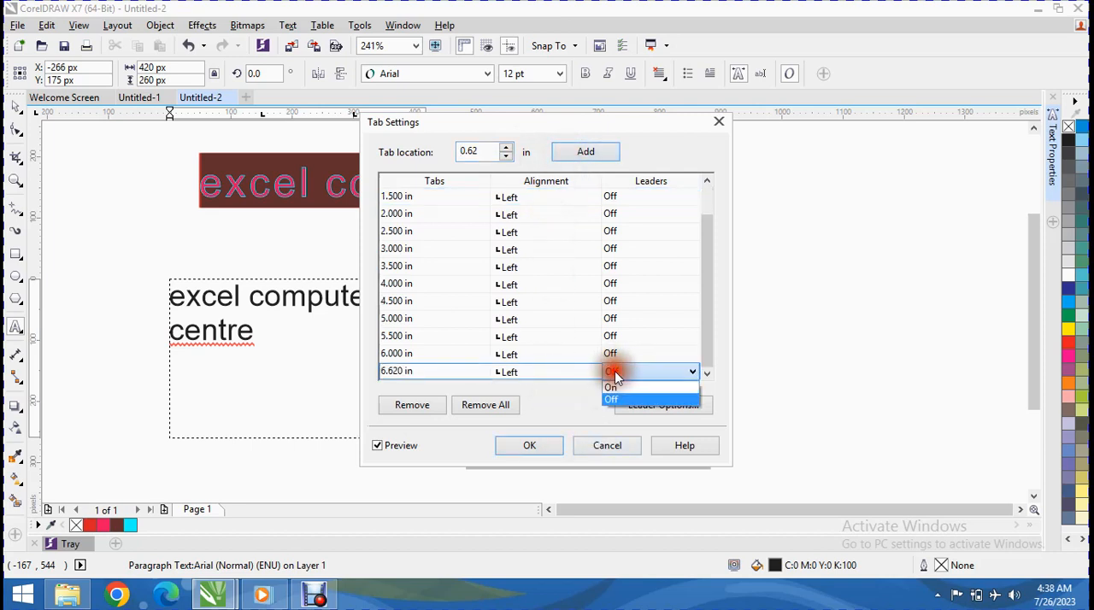
click(610, 387)
click(526, 445)
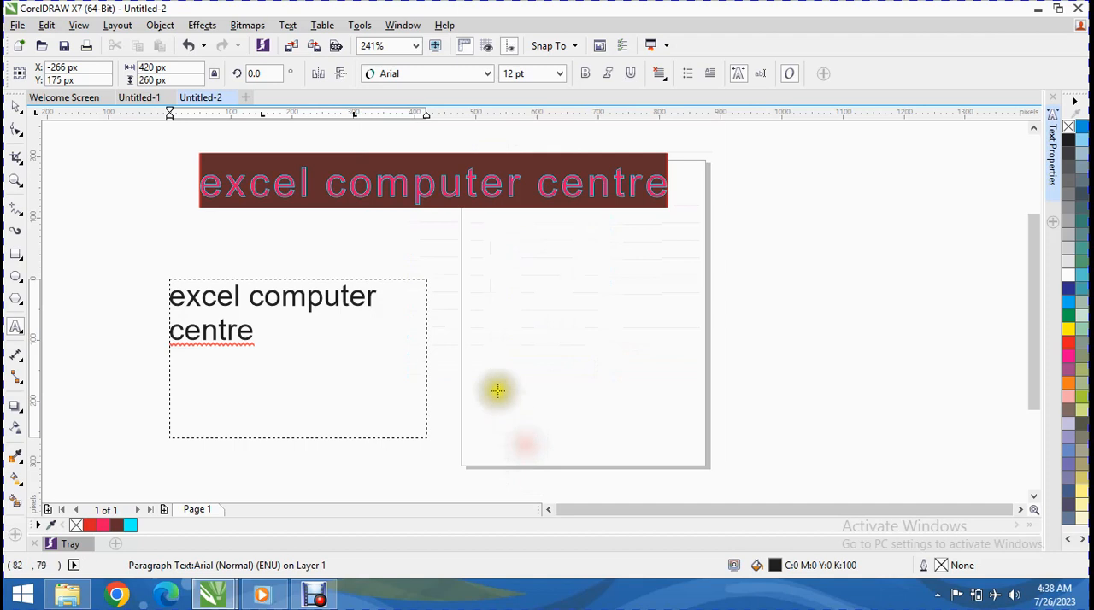
Step: Divide the "excel computer centre" paragraph text frame into 4 columns of equal width
click(338, 352)
click(276, 342)
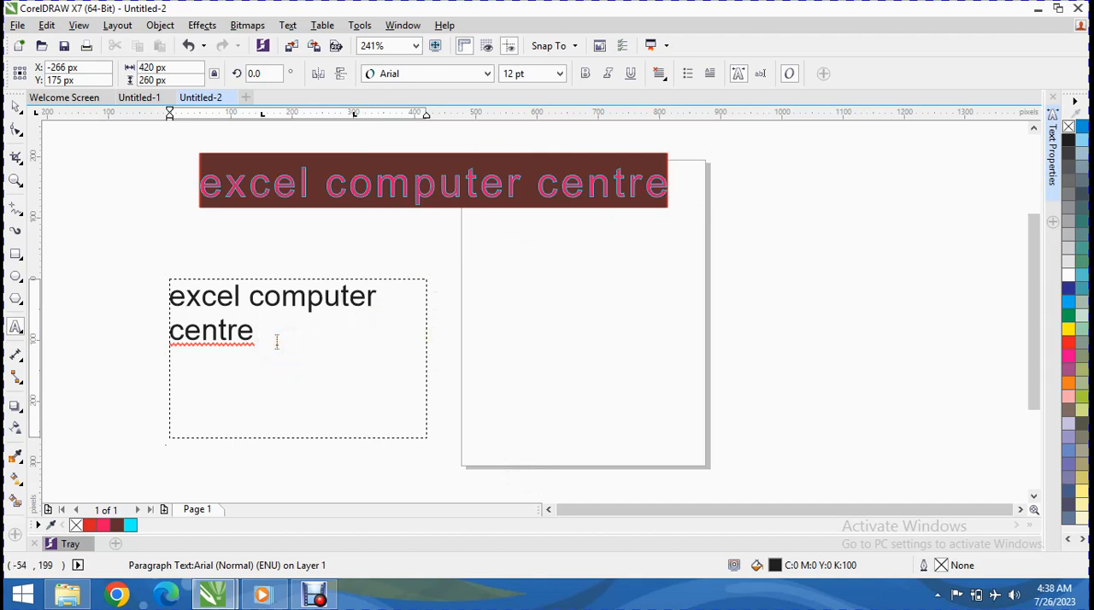
click(323, 25)
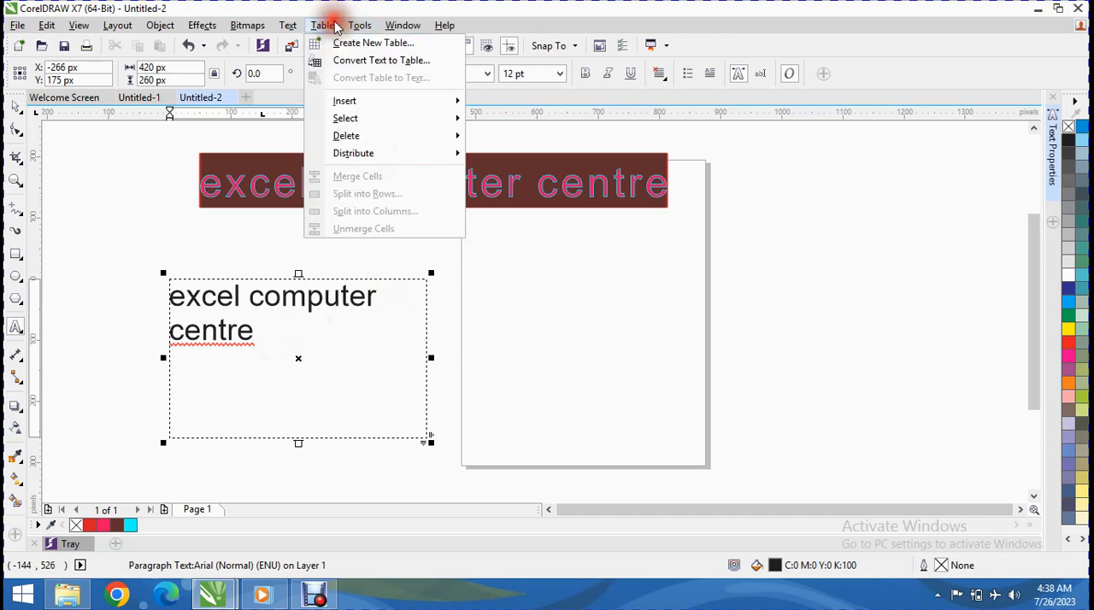
mouse_move(272, 30)
click(295, 77)
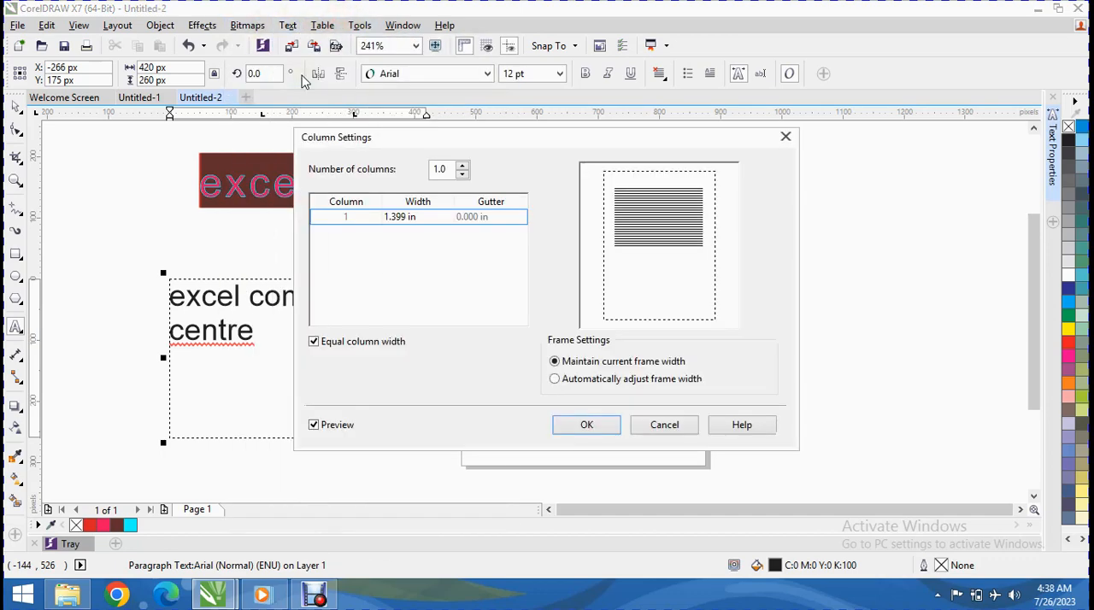
click(361, 220)
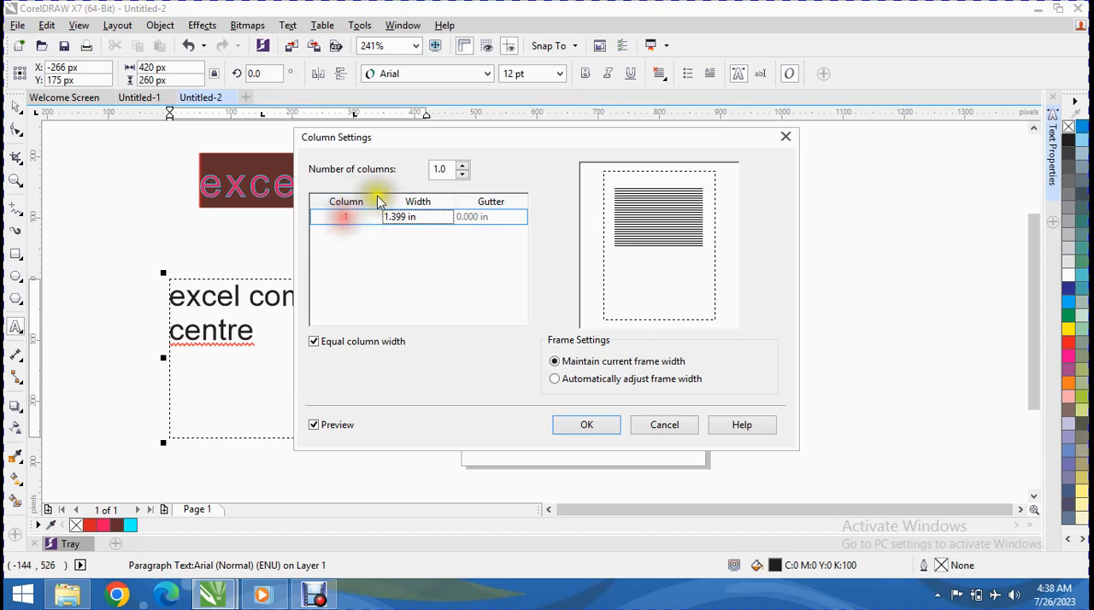
click(464, 166)
click(464, 166)
click(462, 168)
drag(463, 145, 655, 127)
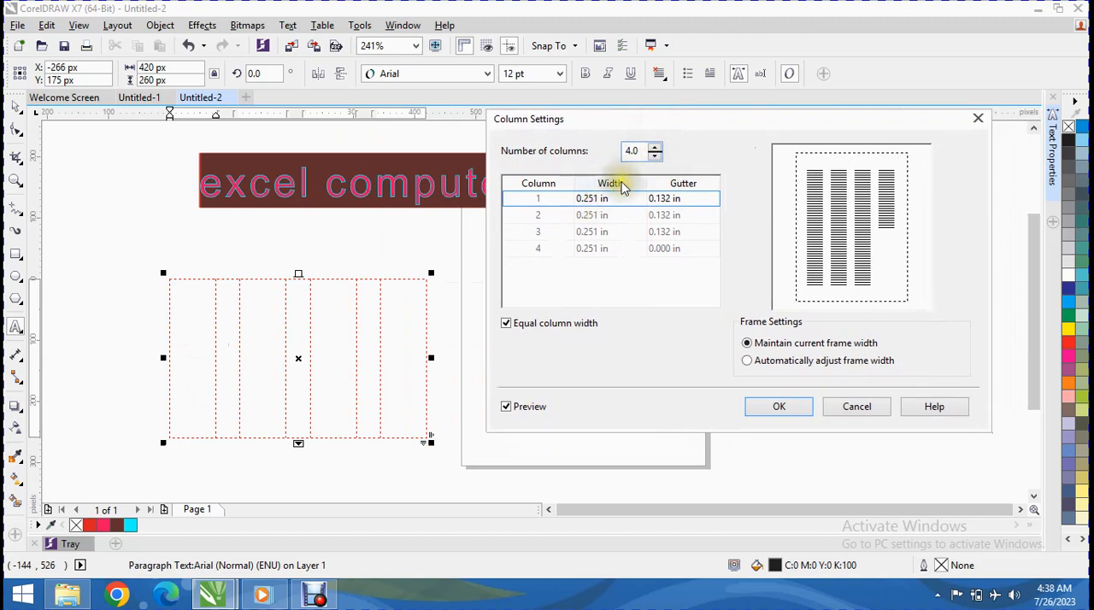
Step: Set the column width to 0.301 in while maintaining the current frame width, and apply the column settings
click(540, 202)
click(536, 233)
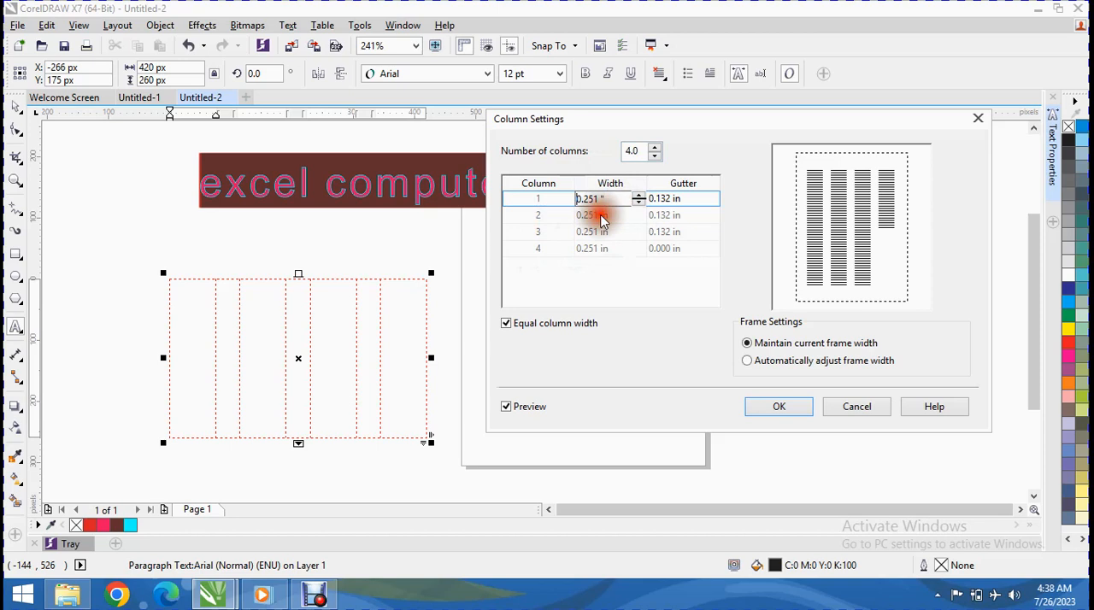
click(640, 198)
click(640, 198)
click(639, 198)
click(639, 198)
click(639, 198)
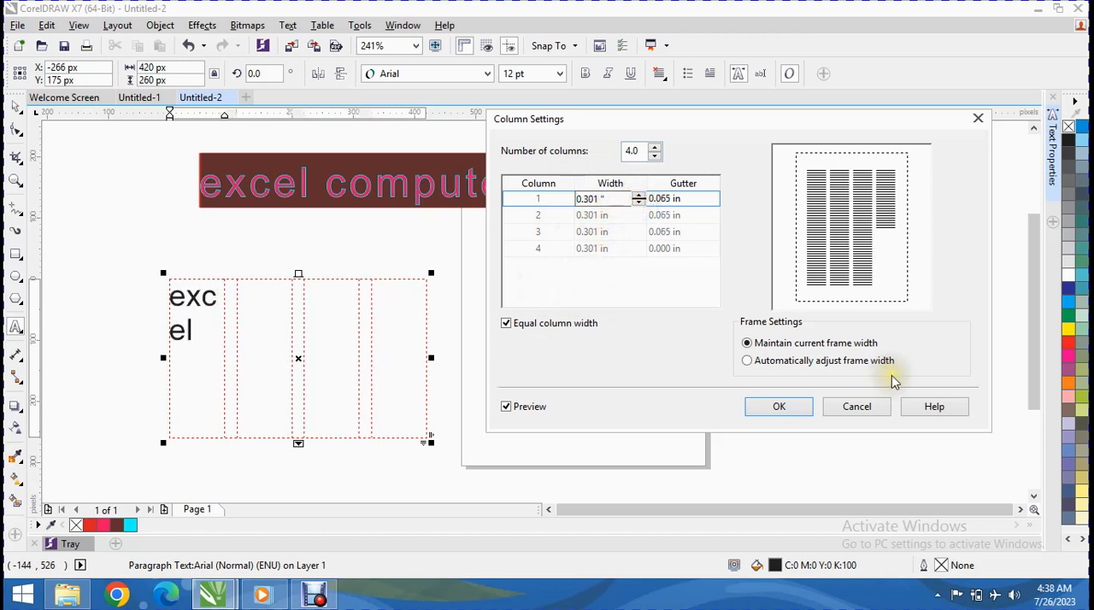
click(779, 407)
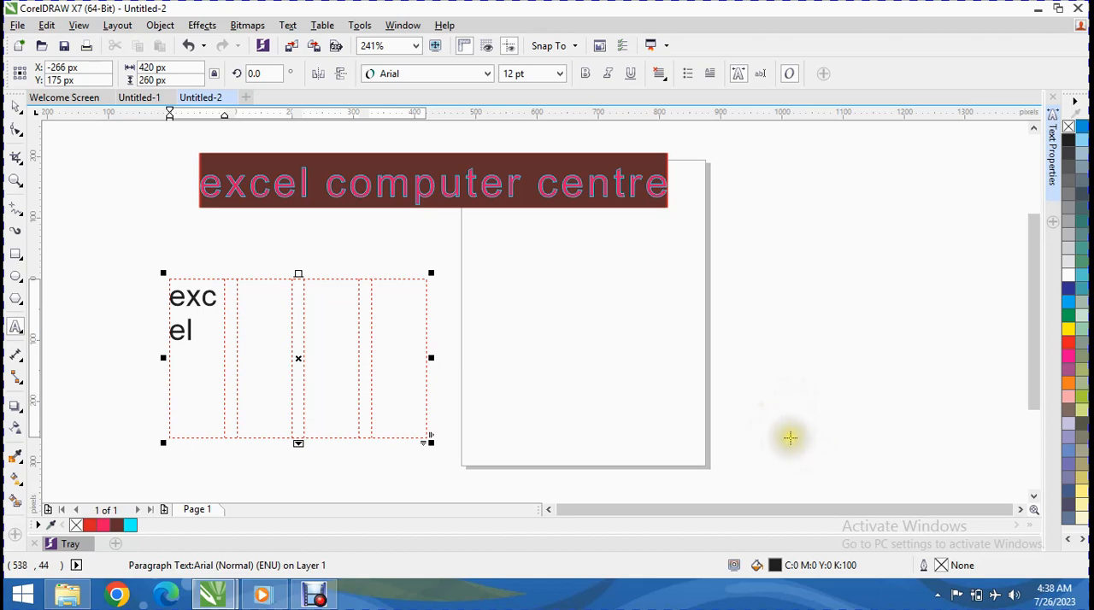
click(288, 26)
click(293, 99)
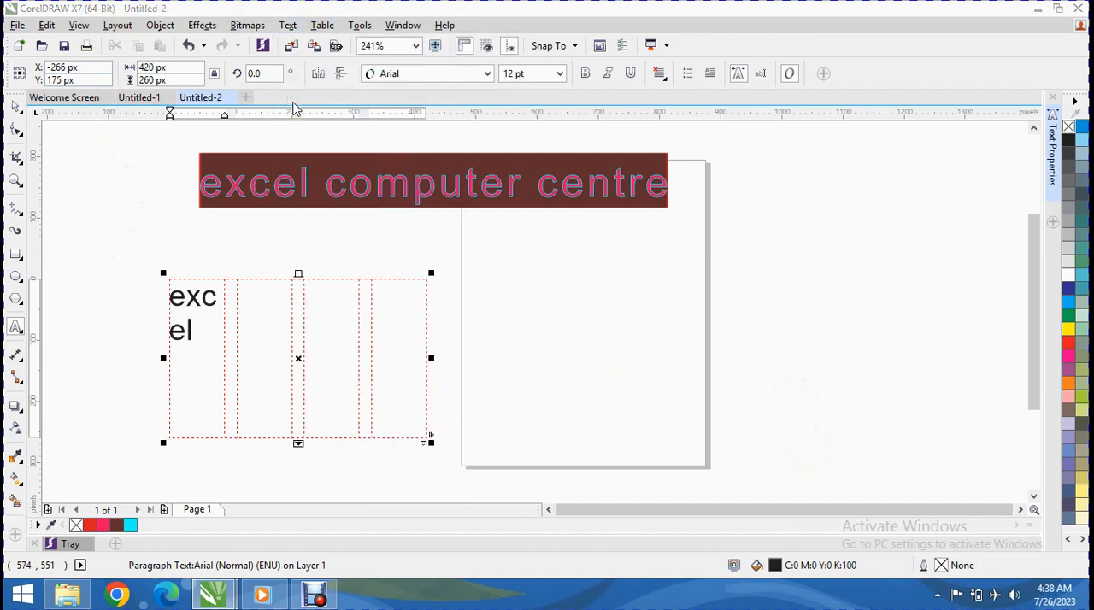
drag(469, 164, 596, 164)
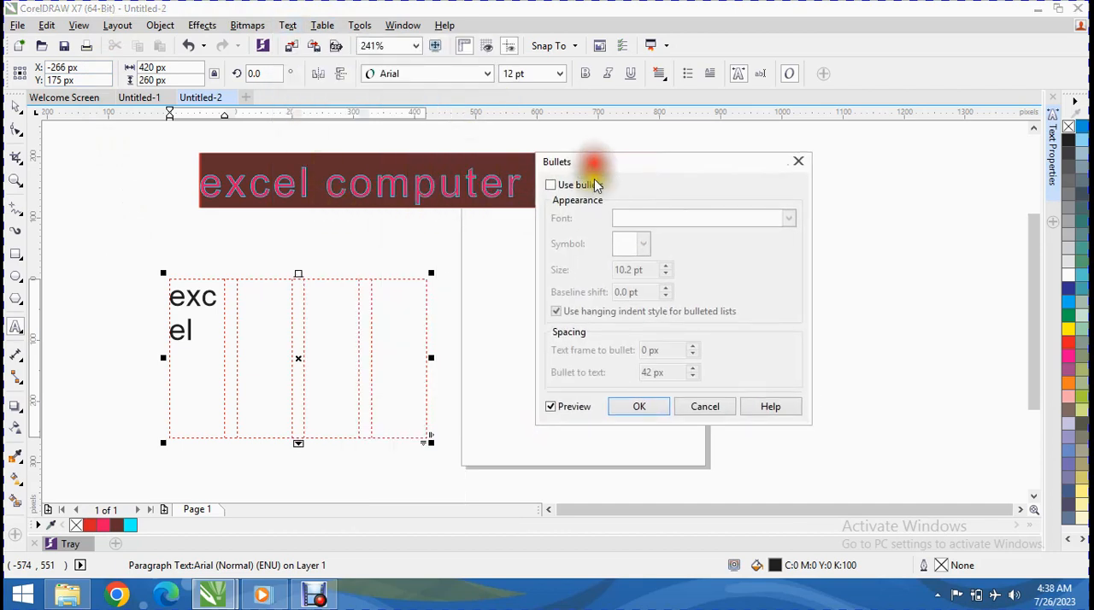
click(551, 185)
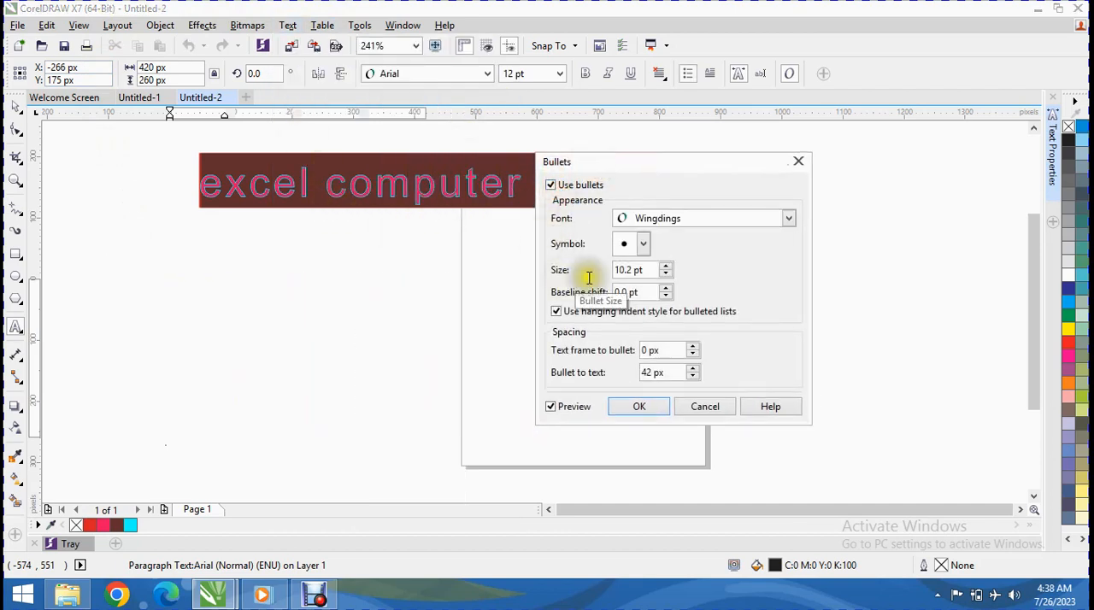
click(704, 408)
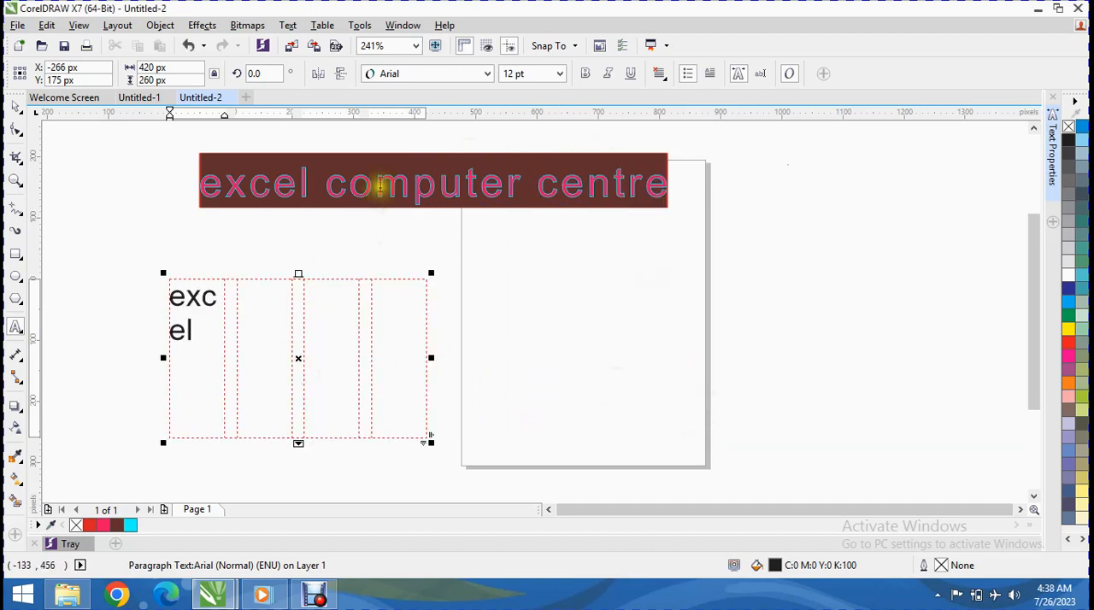
Step: Draw a second paragraph text frame about 472 by 333 px over the page and enter "gsdfg fdgdfs"
drag(479, 251, 766, 454)
text(gsdfg fdgdfs)
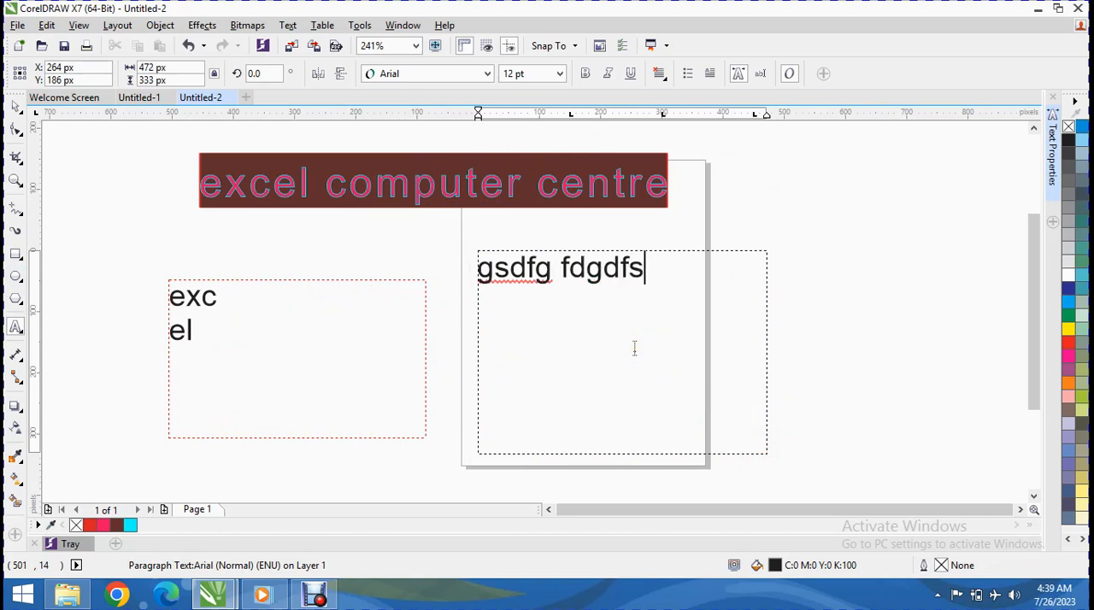
key(Escape)
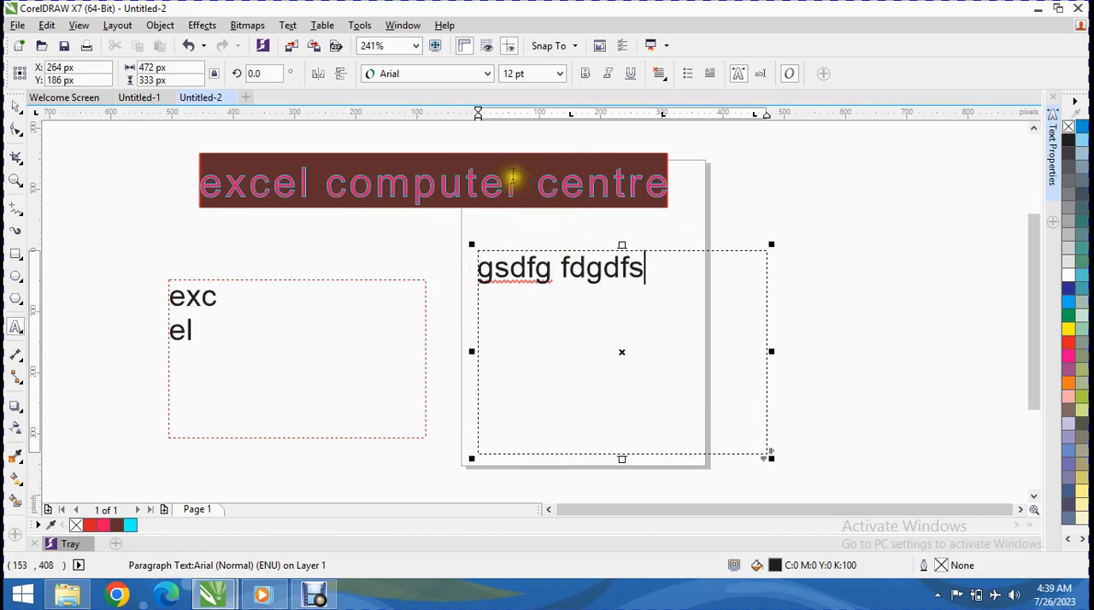
Step: Turn on bullets for the "gsdfg fdgdfs" paragraph and choose the four-petal Wingdings symbol as the bullet
click(290, 26)
click(345, 96)
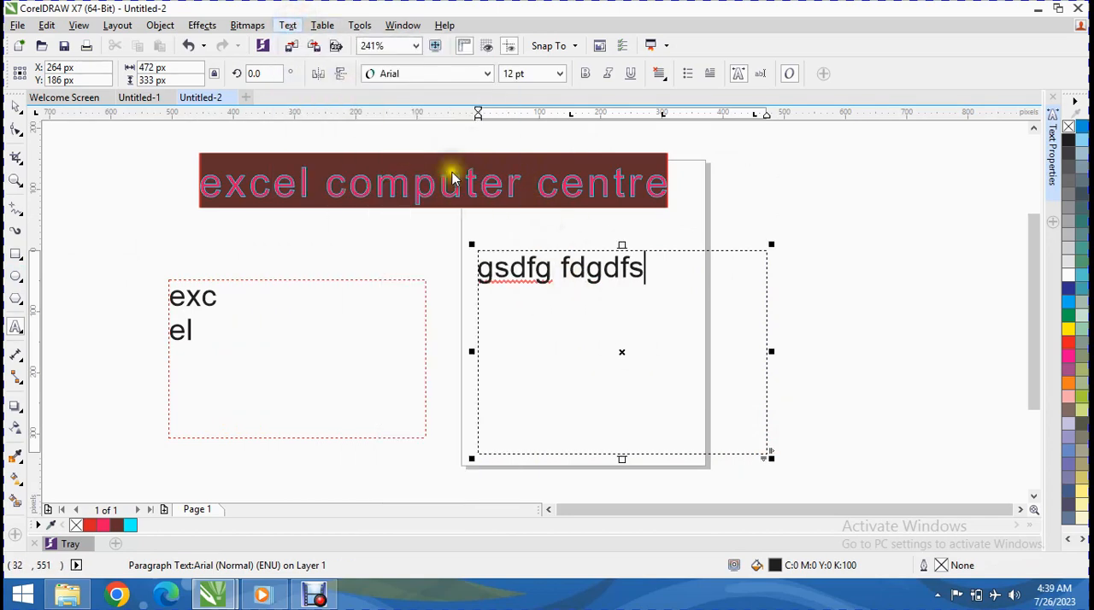
click(574, 184)
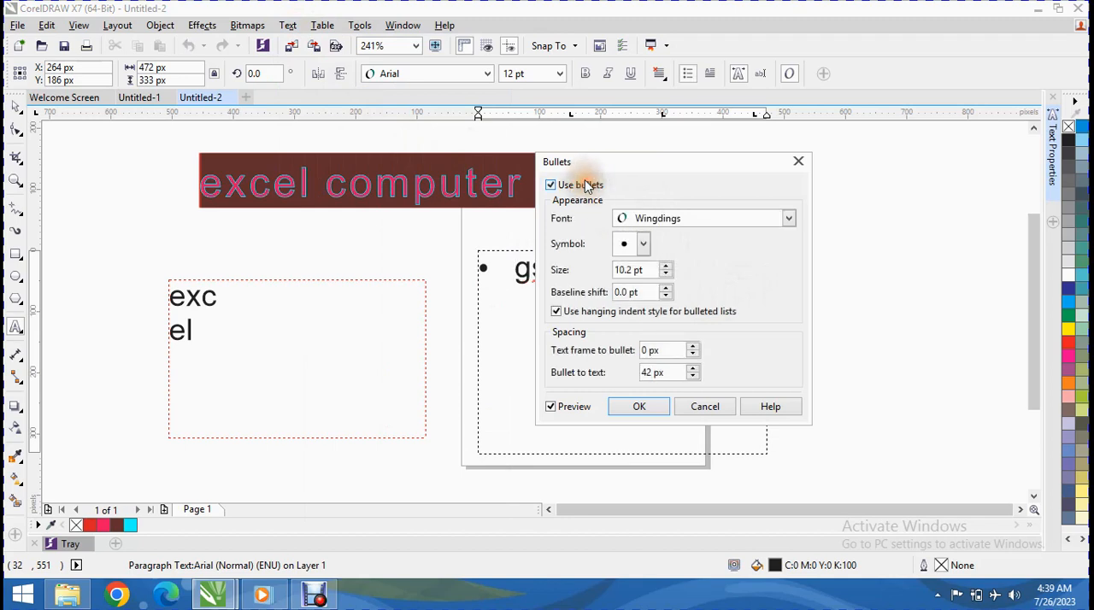
click(643, 245)
click(719, 269)
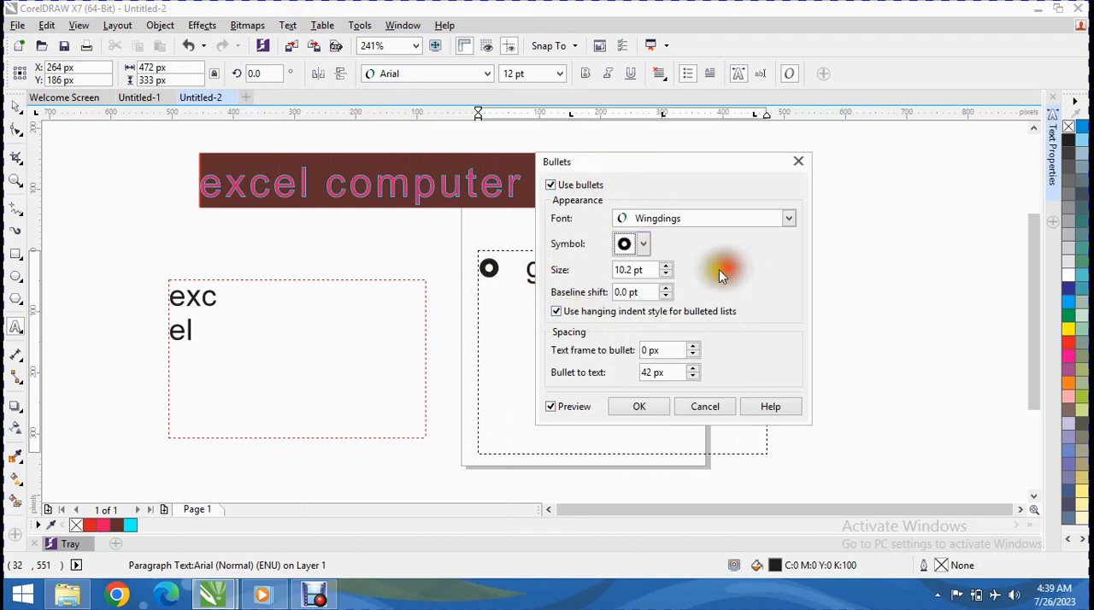
click(632, 244)
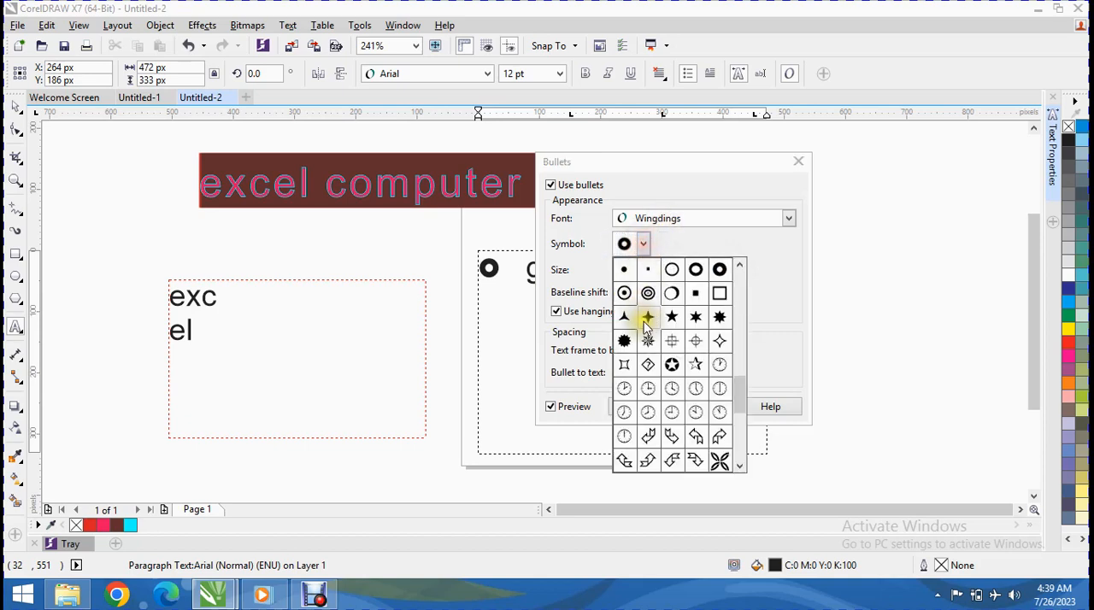
click(717, 462)
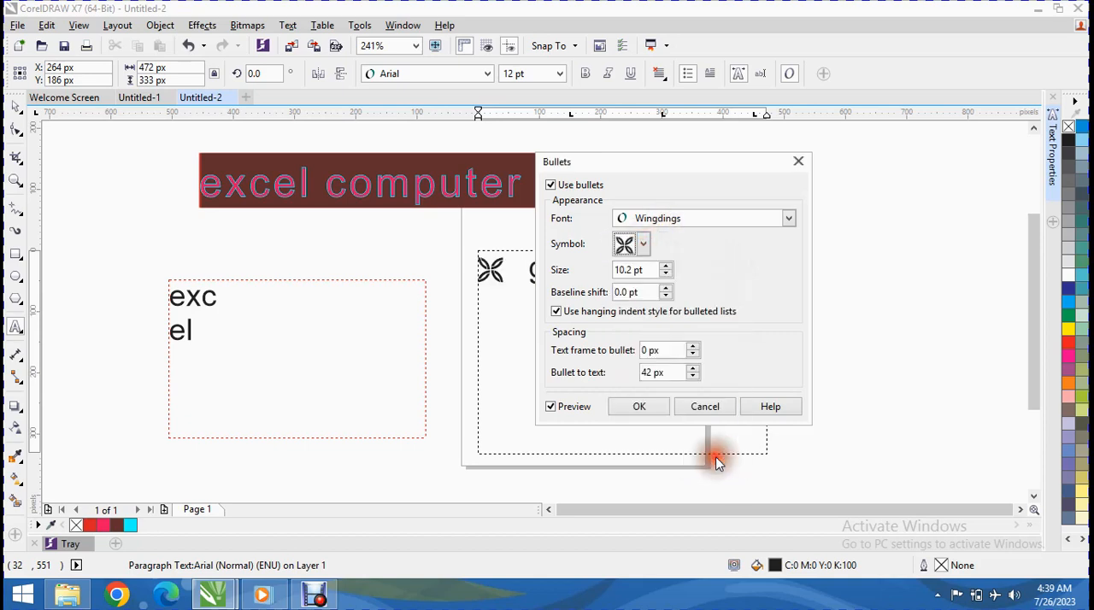
Step: Set the bullet size to 7.2 pt and its baseline shift to 2.0 pt
click(666, 274)
click(666, 274)
click(666, 274)
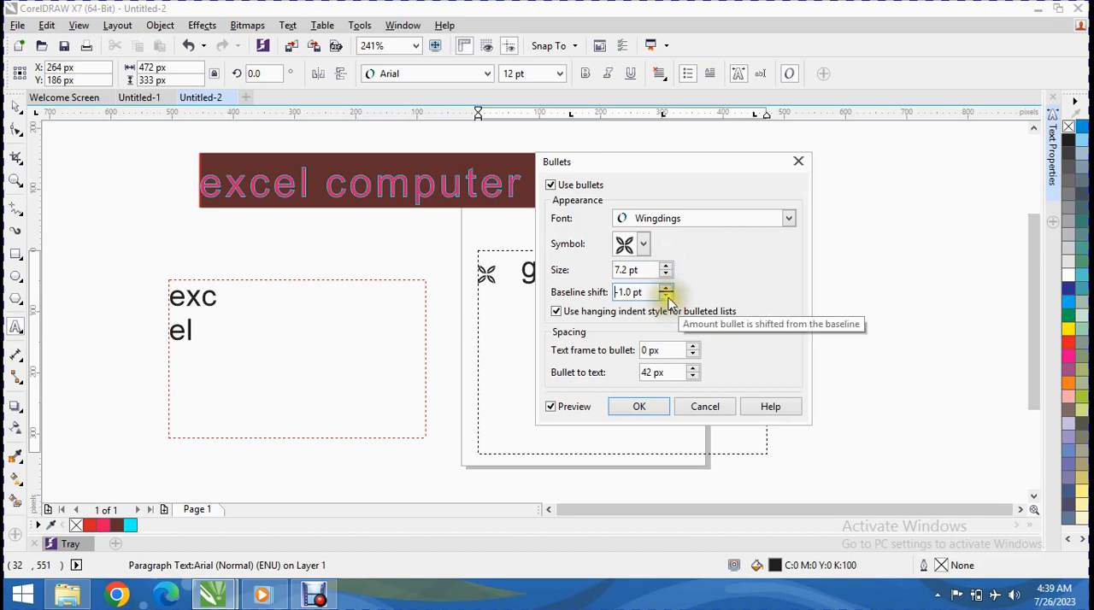
click(667, 290)
click(666, 290)
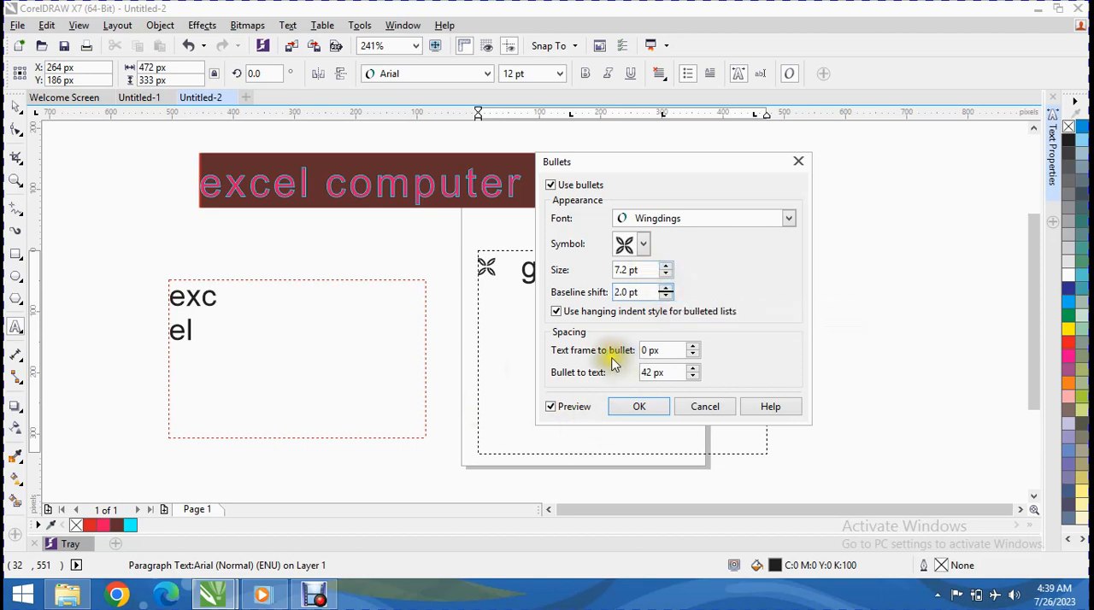
Step: Set the text frame to bullet spacing to 8 px and the bullet to text spacing to 19 px, and apply the bullet settings
click(693, 346)
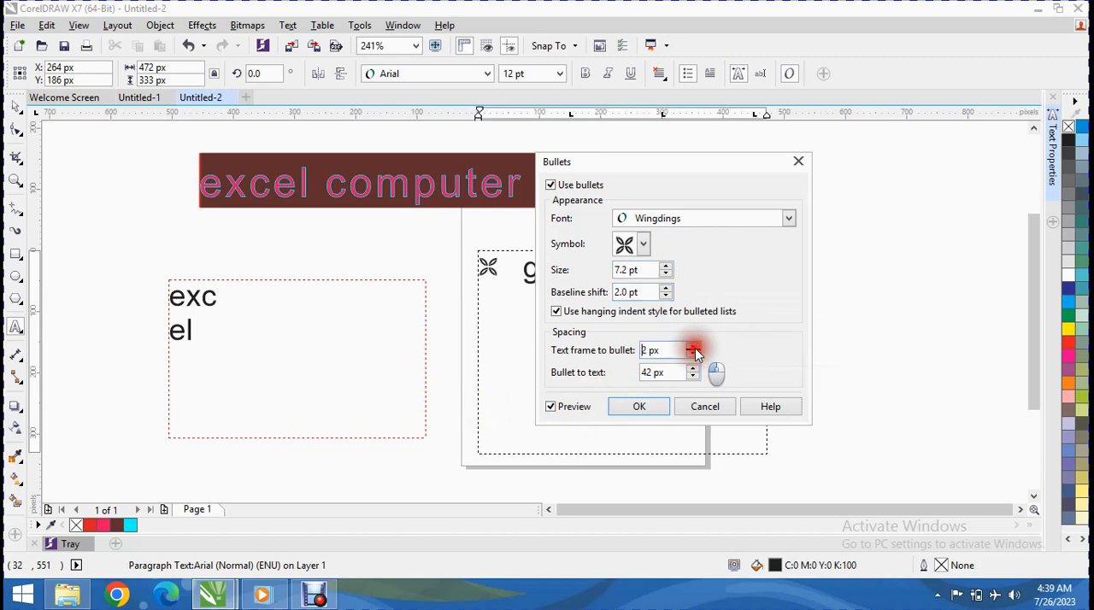
click(693, 346)
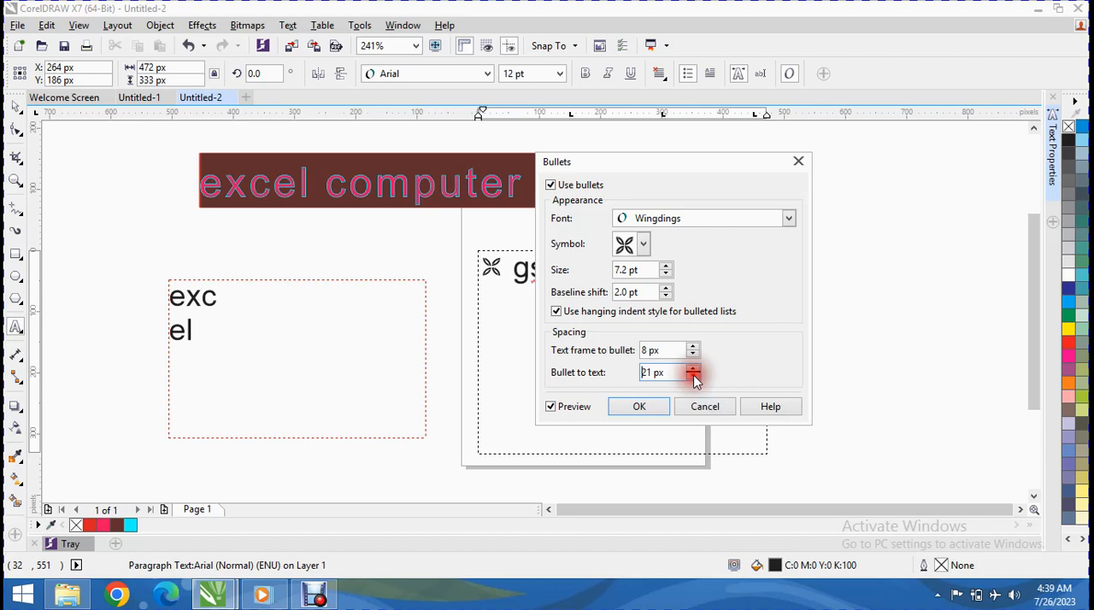
drag(676, 167, 808, 168)
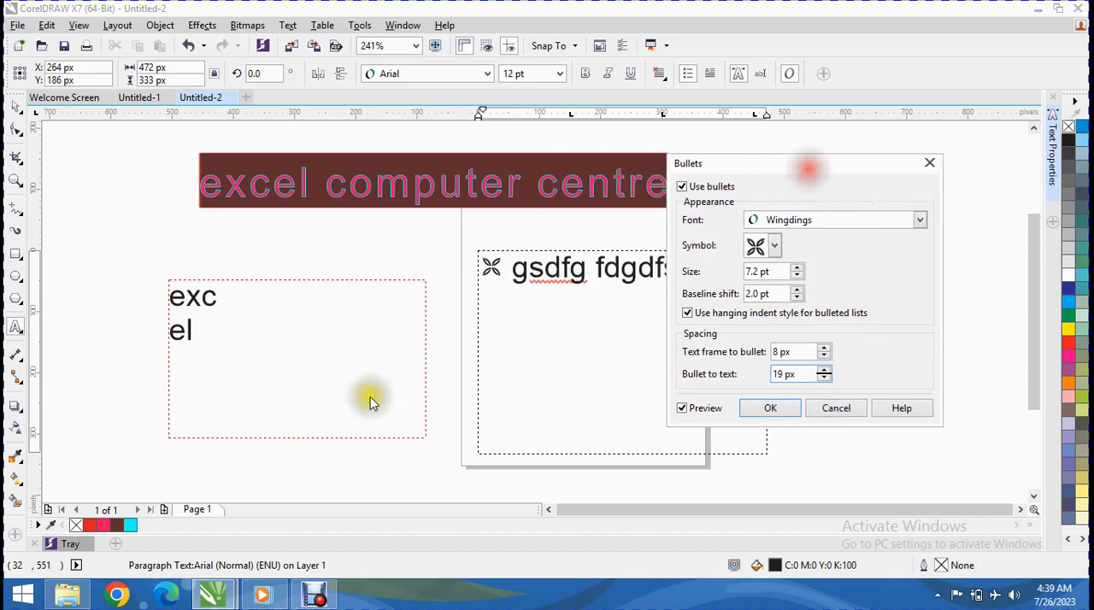
click(770, 408)
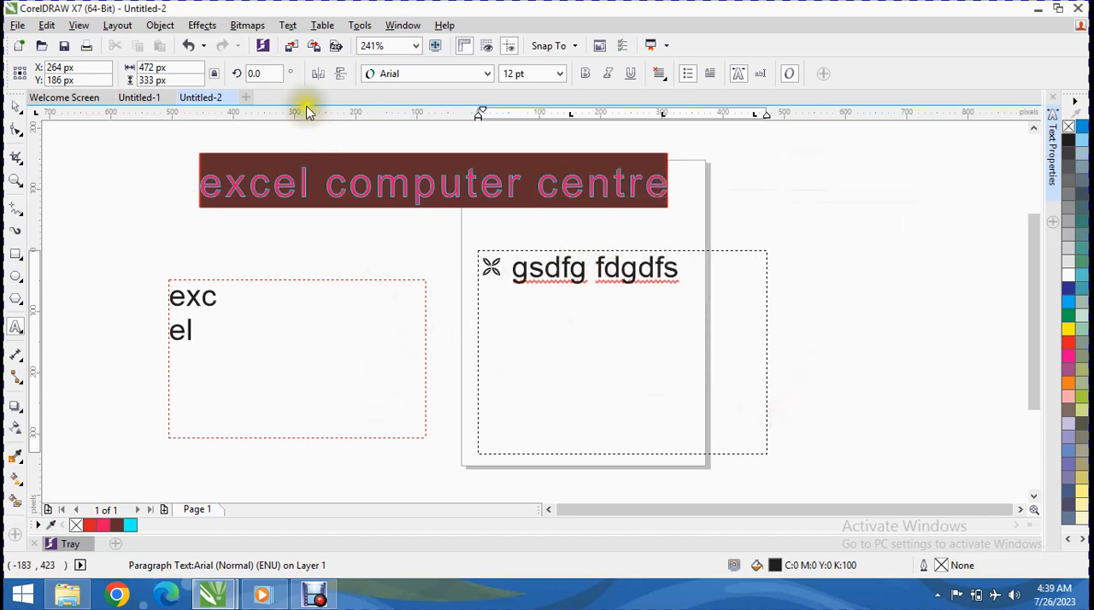
Step: Turn on a drop cap for the "gsdfg fdgdfs" paragraph and move the settings dialog clear of the text
click(248, 26)
mouse_move(288, 26)
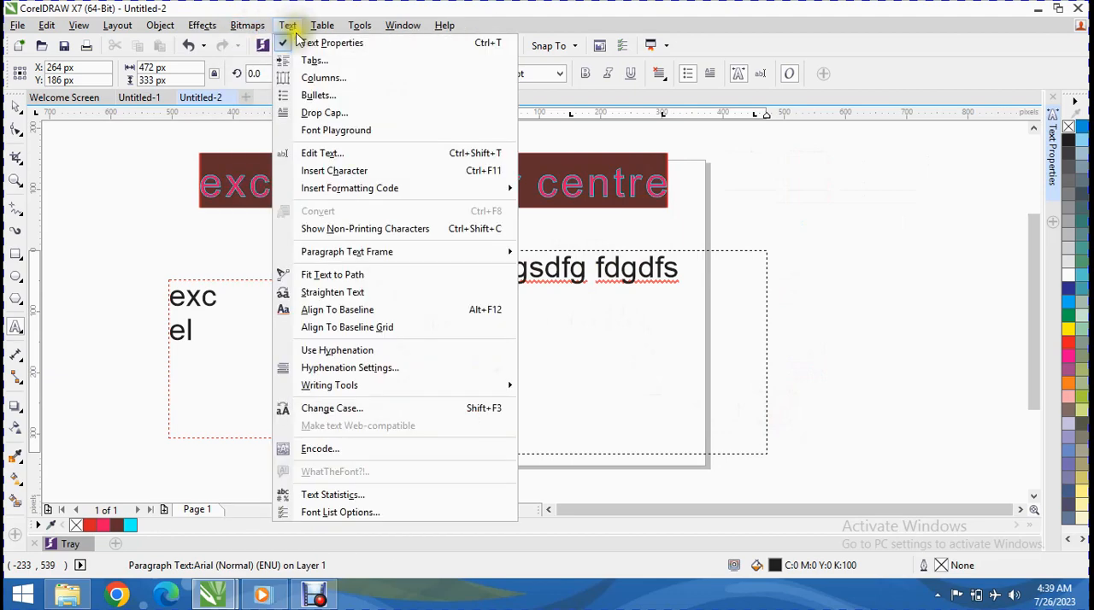
click(325, 115)
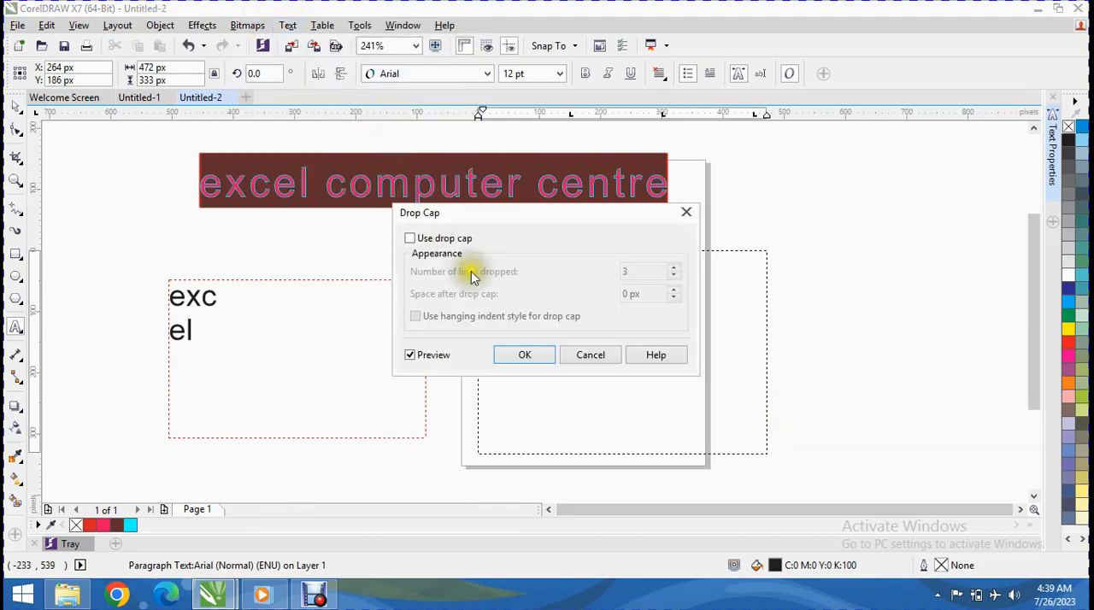
click(411, 238)
drag(501, 220, 886, 248)
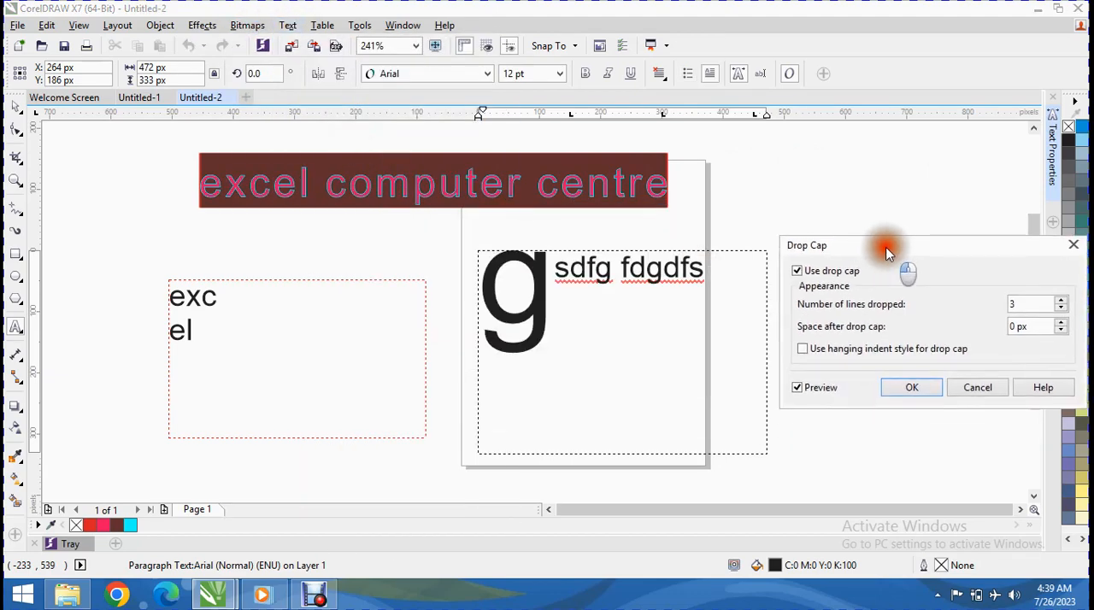
Step: Set the drop cap to 2 lines, widen the space after it, and apply the drop cap settings
click(1061, 307)
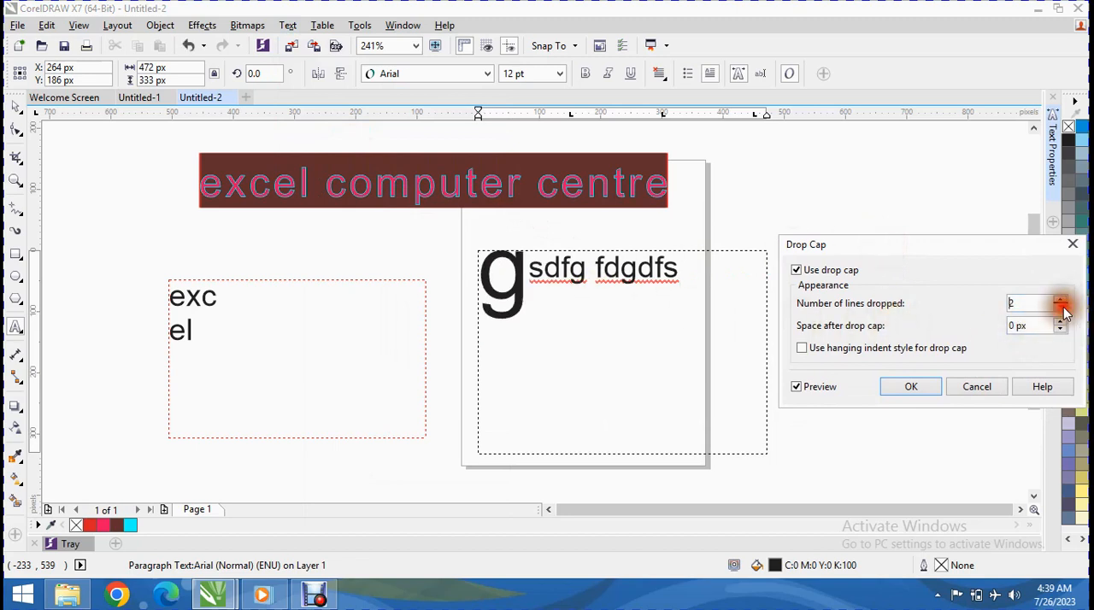
click(1061, 301)
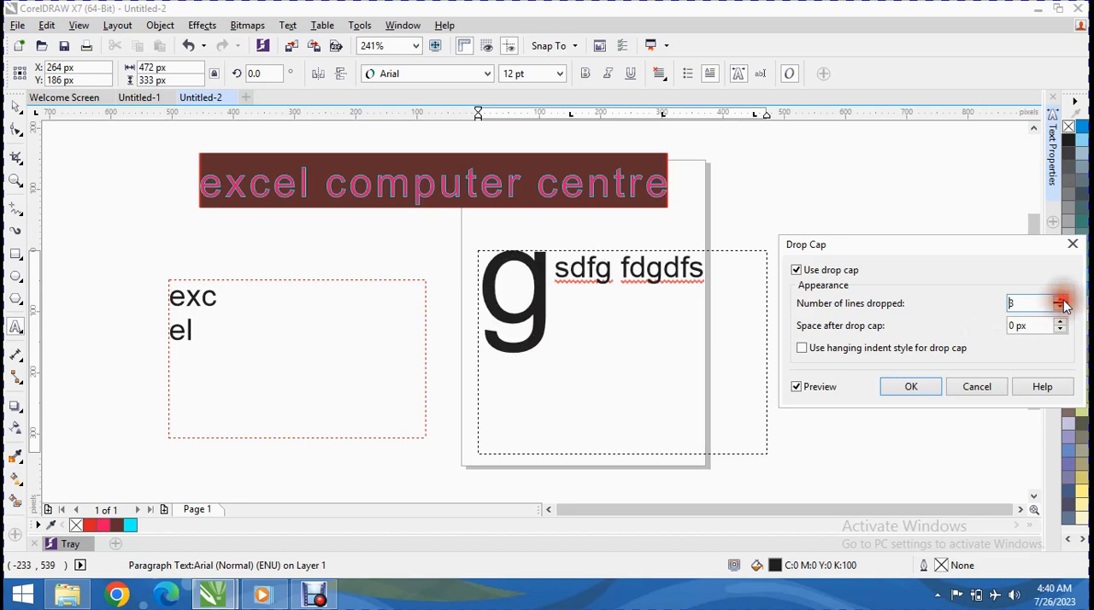
click(1062, 308)
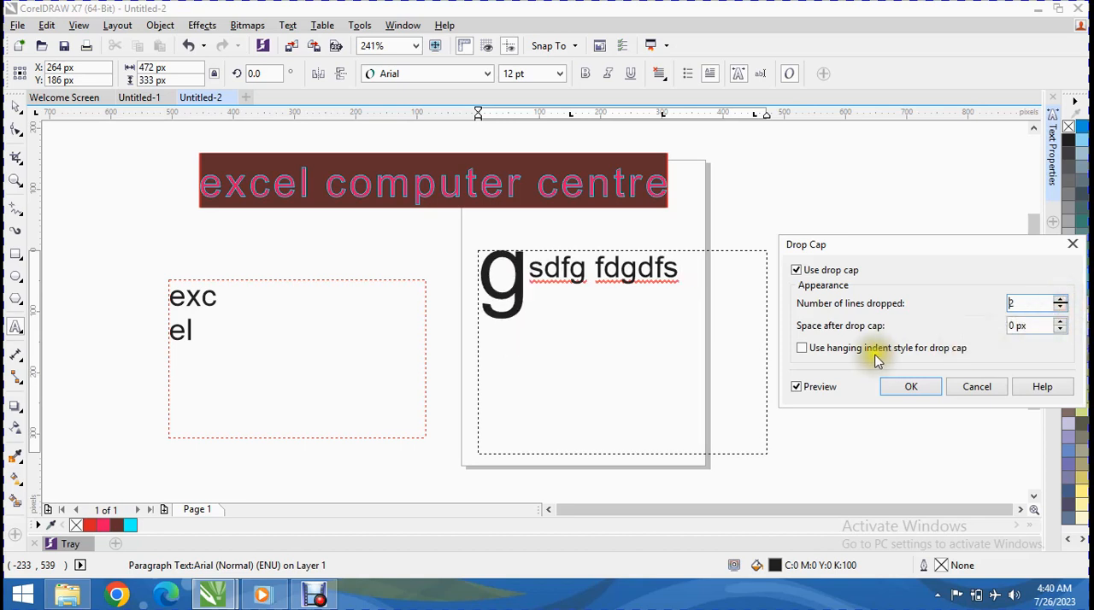
click(861, 350)
click(1060, 329)
click(1057, 323)
click(1059, 324)
click(932, 387)
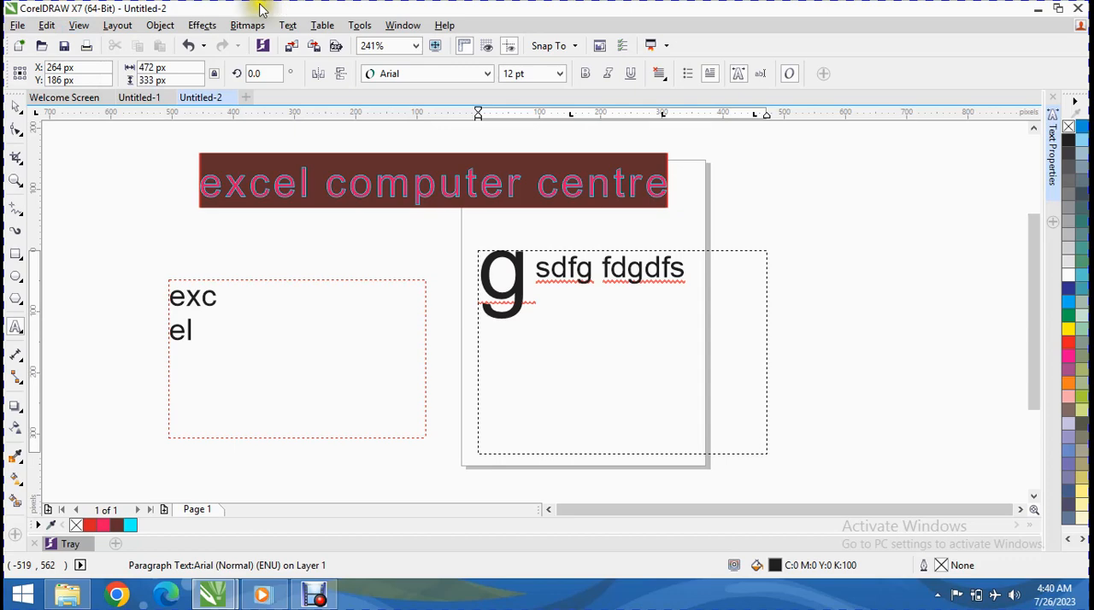
Step: Open Font Playground and set its first sample to Arial Rounded MT Bold and its third sample to SimSun
click(285, 26)
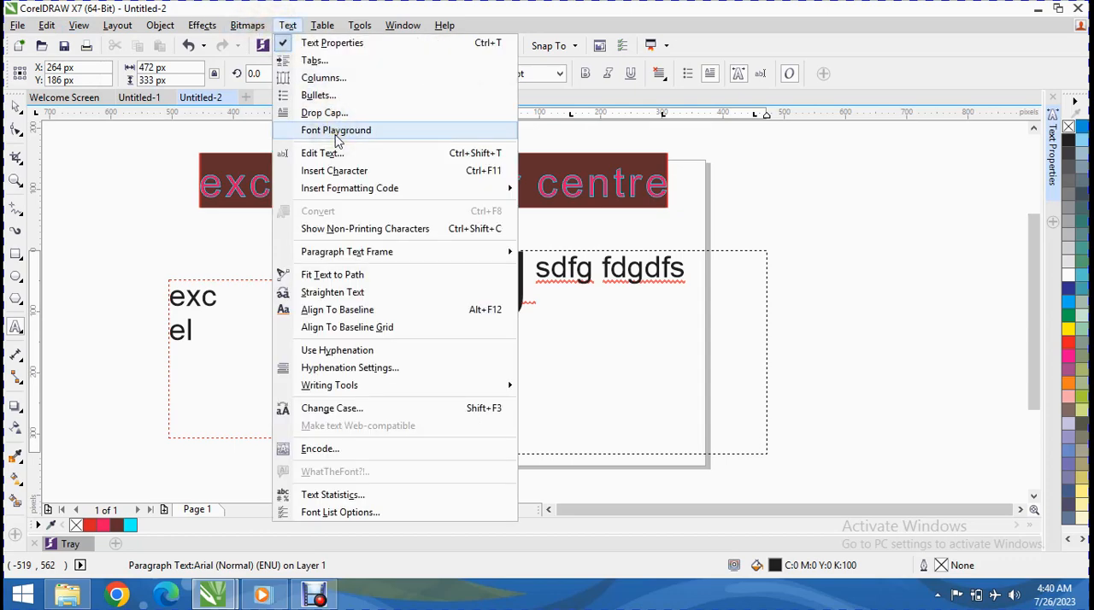
click(336, 131)
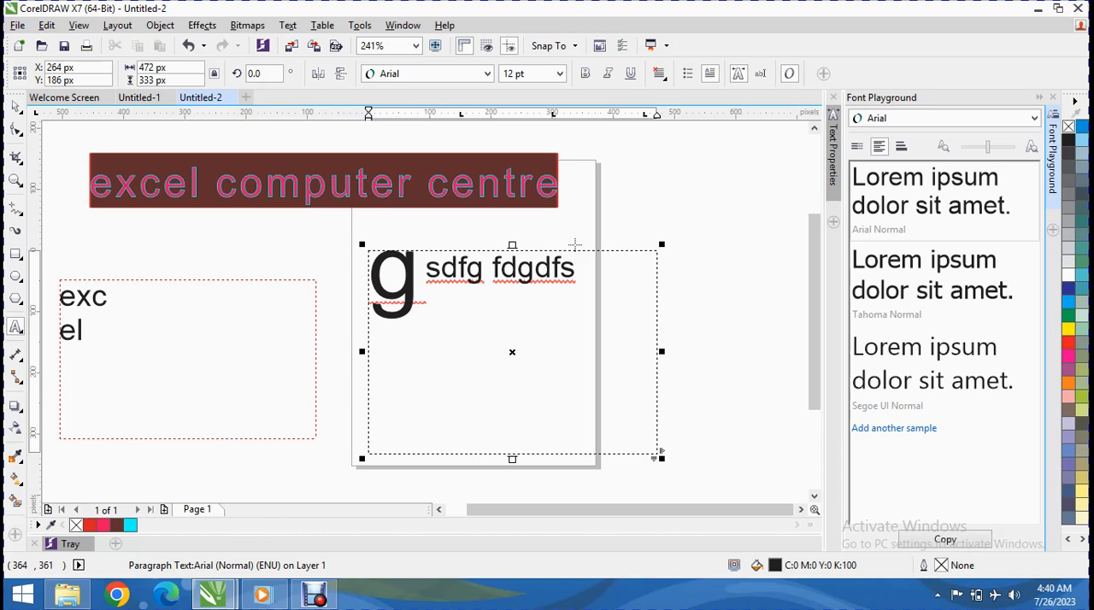
click(931, 118)
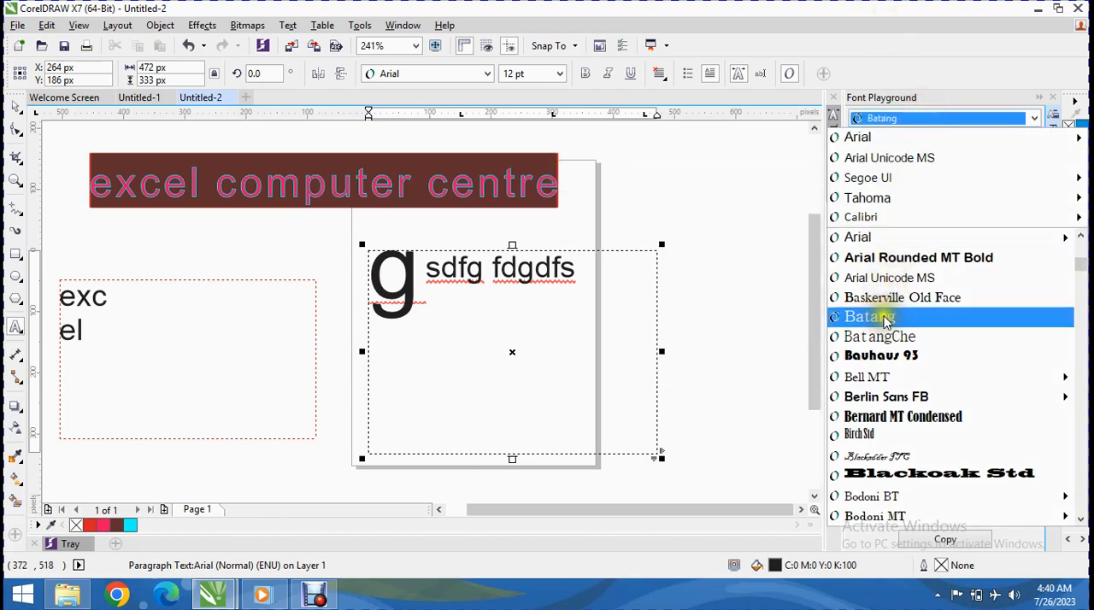
click(893, 258)
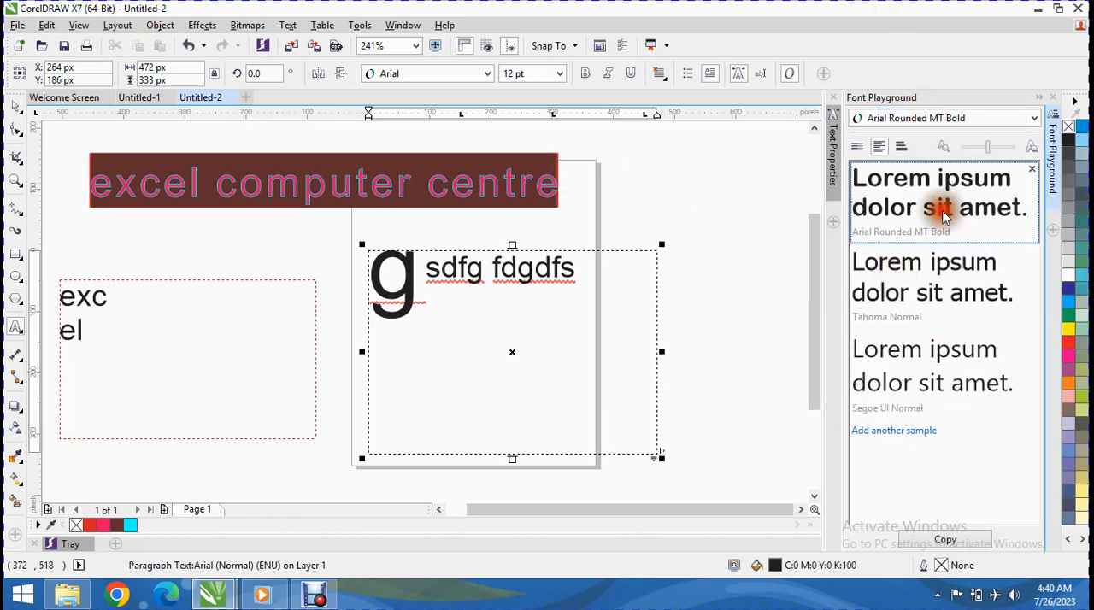
click(926, 376)
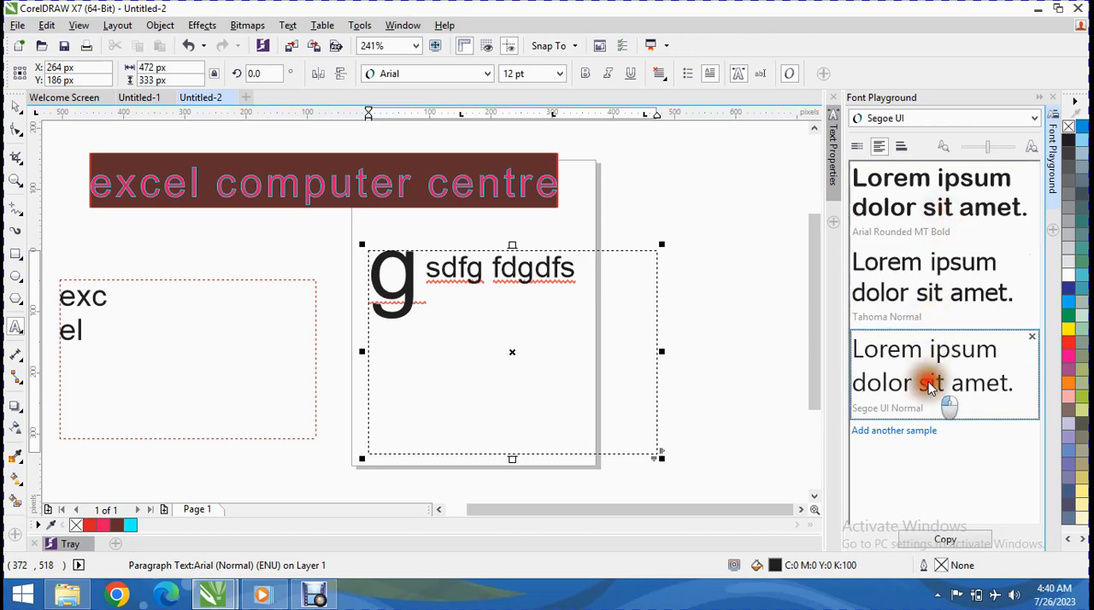
click(986, 117)
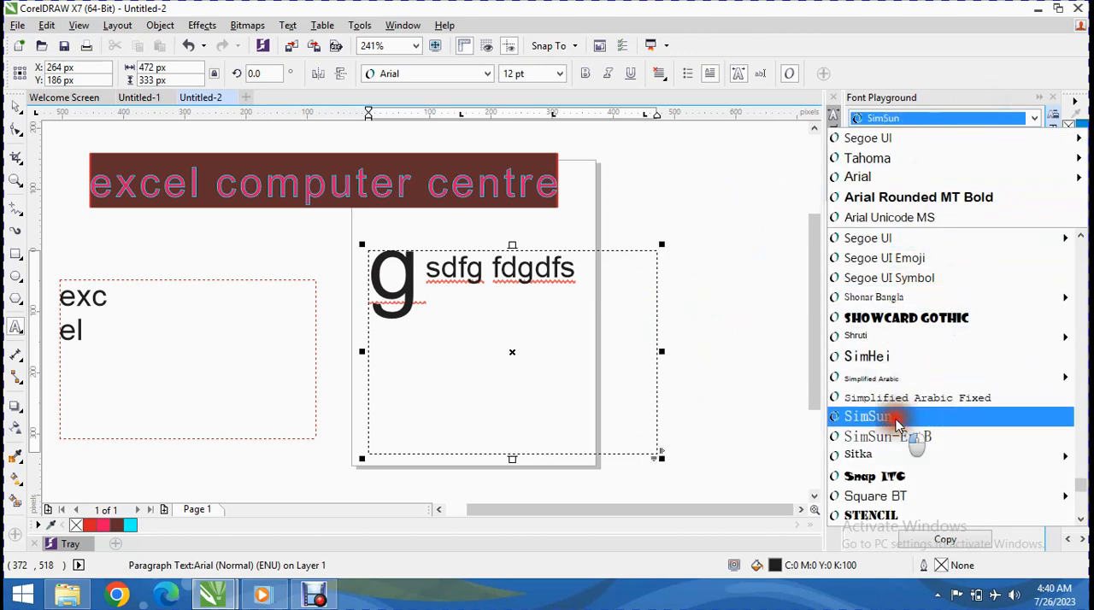
click(896, 425)
Step: Select the "gsdfg fdgdfs" text and change the first Font Playground sample to Bauhaus 93
drag(590, 284, 342, 288)
click(923, 210)
click(922, 120)
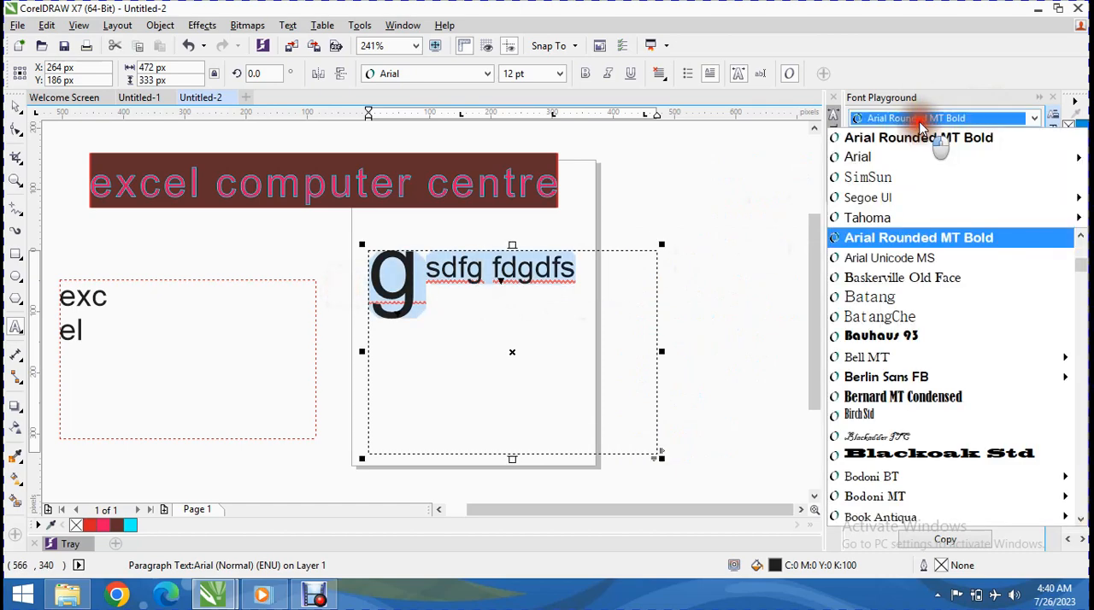
click(889, 336)
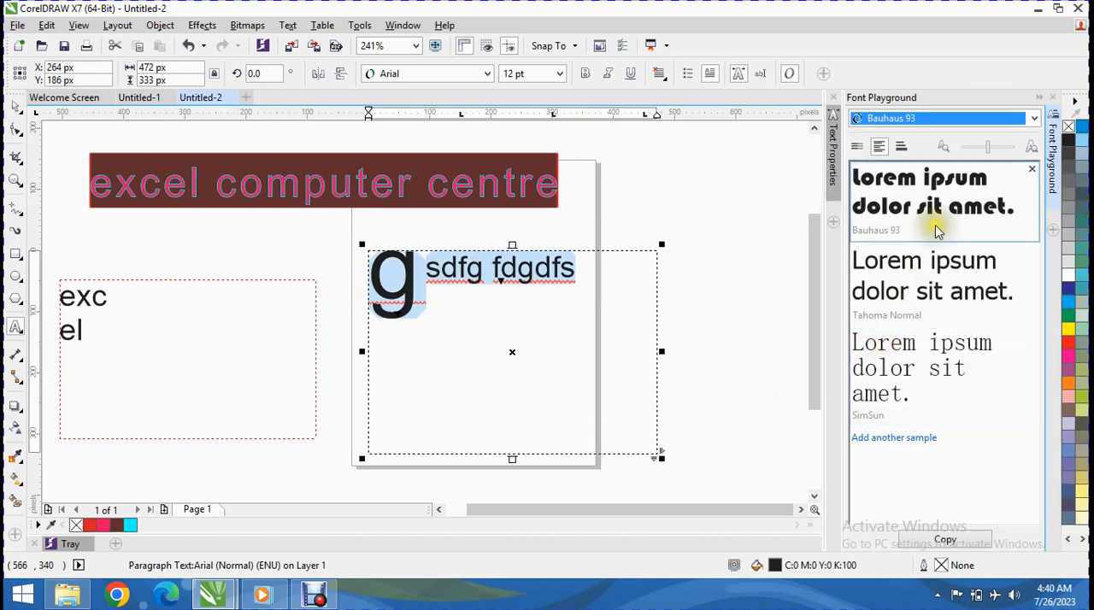
Step: Try the single-line and multiline sample views, slightly enlarge the samples, copy the Bauhaus 93 sample and collapse Font Playground
click(857, 147)
click(880, 147)
click(1003, 150)
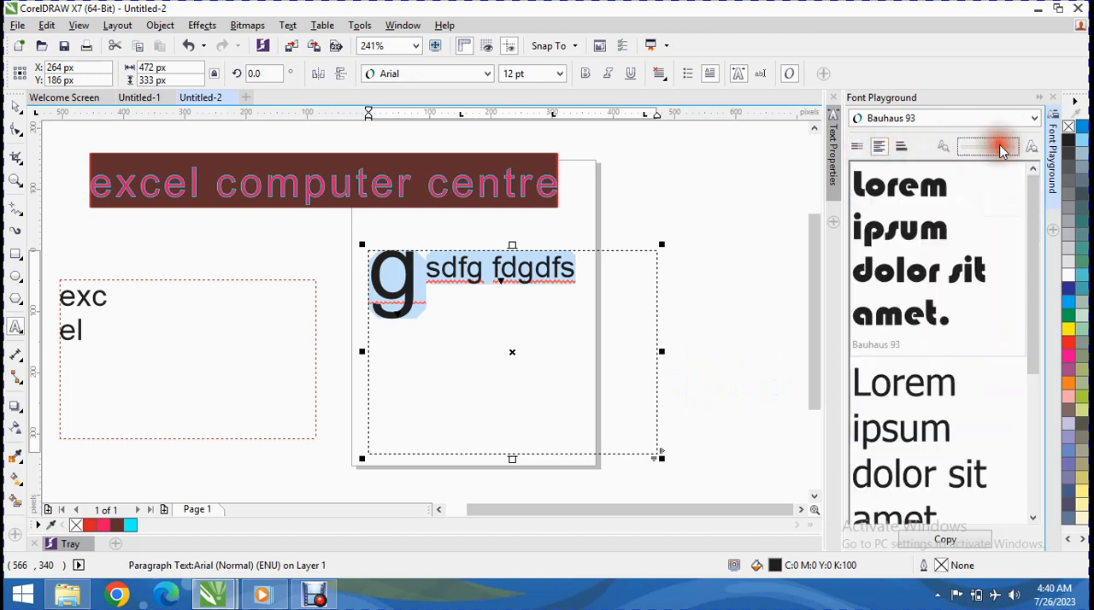
mouse_move(1003, 149)
mouse_down()
mouse_move(969, 147)
mouse_move(991, 150)
mouse_up()
click(947, 541)
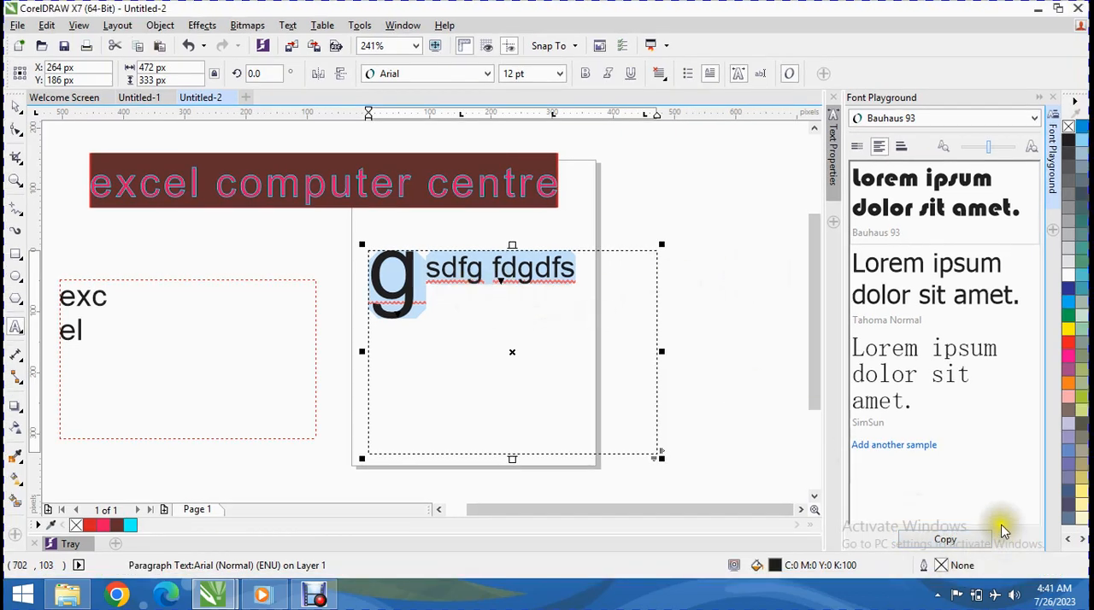
click(1039, 98)
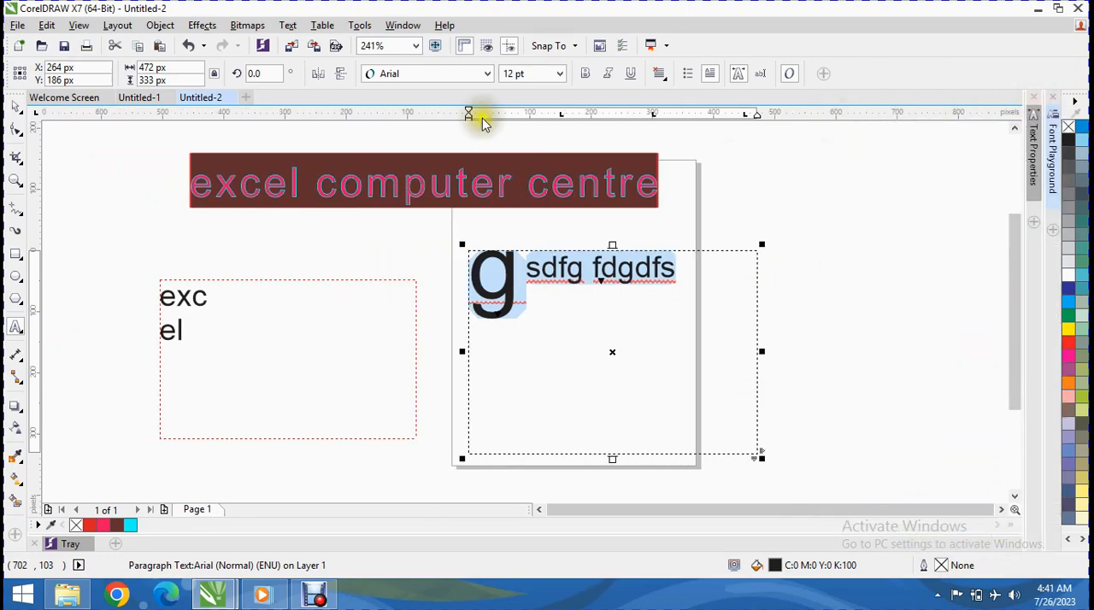
Step: Open the "gsdfg fdgdfs" paragraph in the Edit Text dialog and append "fdghgfh fg" to its text
click(287, 25)
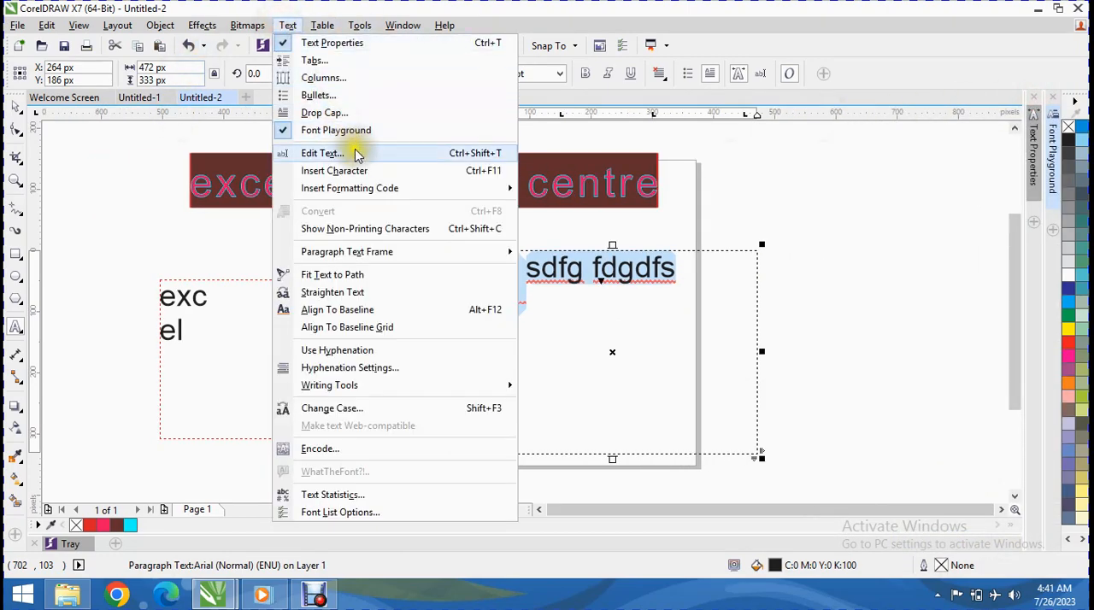
click(357, 154)
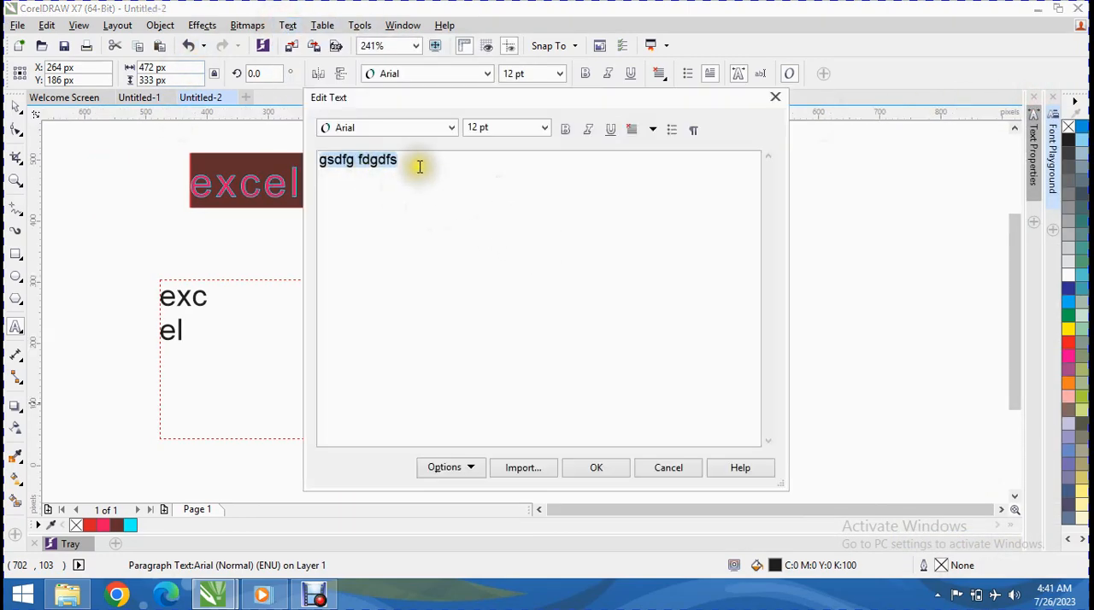
click(420, 164)
text(fdghgfh fg)
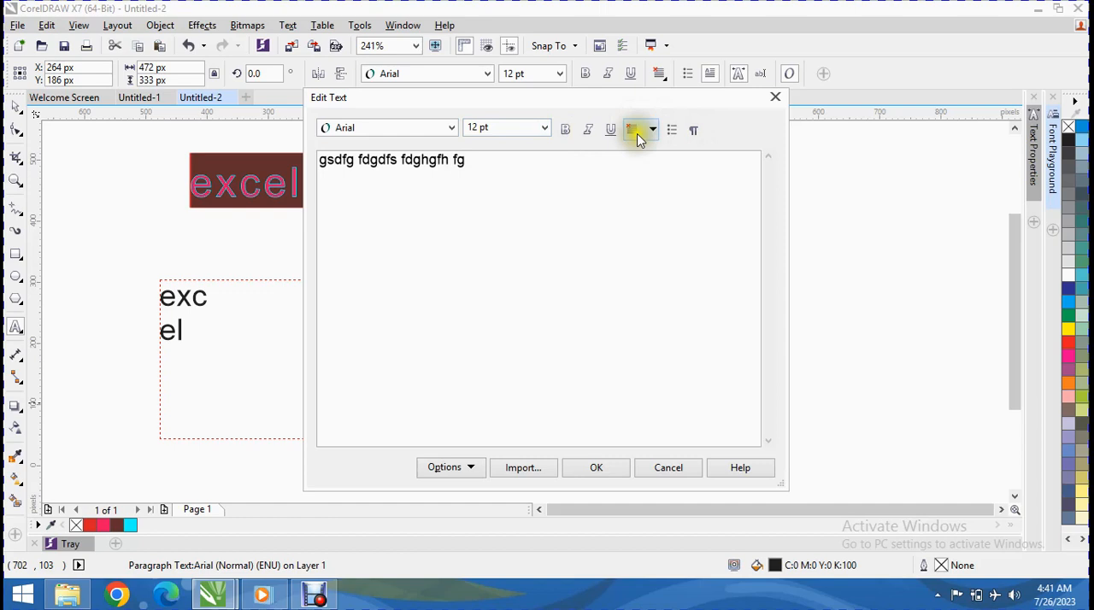
click(352, 128)
click(347, 128)
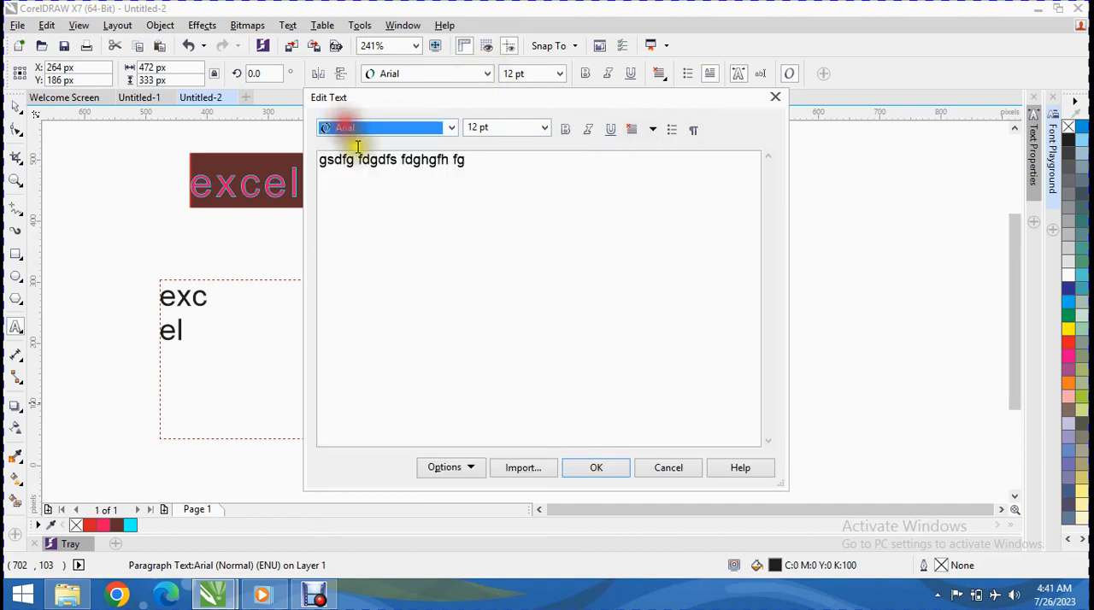
Step: Try to import 11111111.docx from the Documents folder into the Edit Text dialog, and cancel the text edit
click(522, 471)
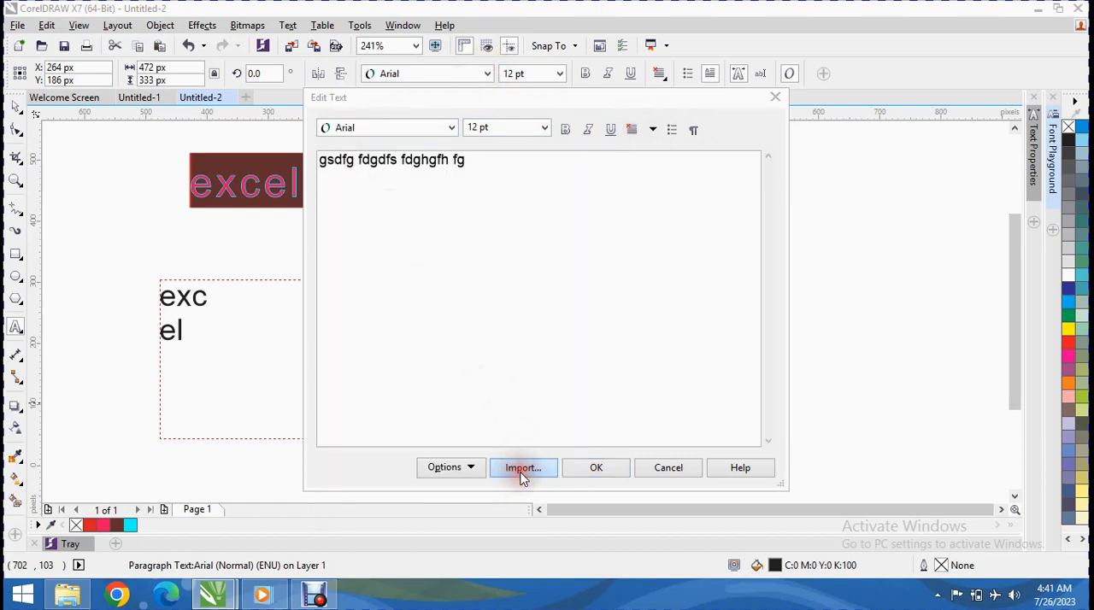
drag(835, 195, 834, 286)
click(357, 220)
click(366, 385)
click(379, 365)
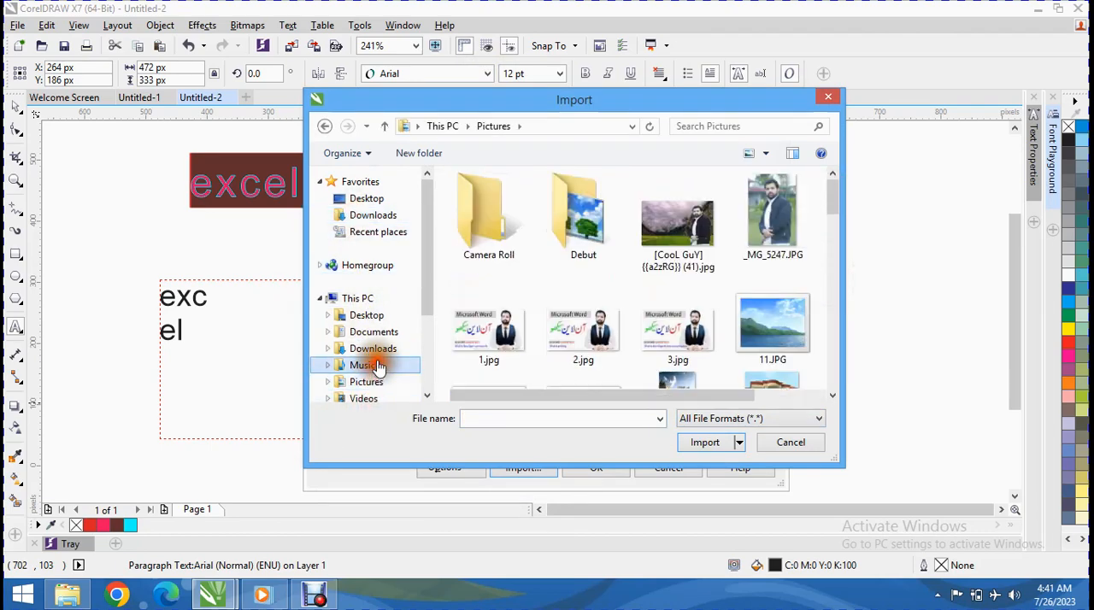
click(369, 333)
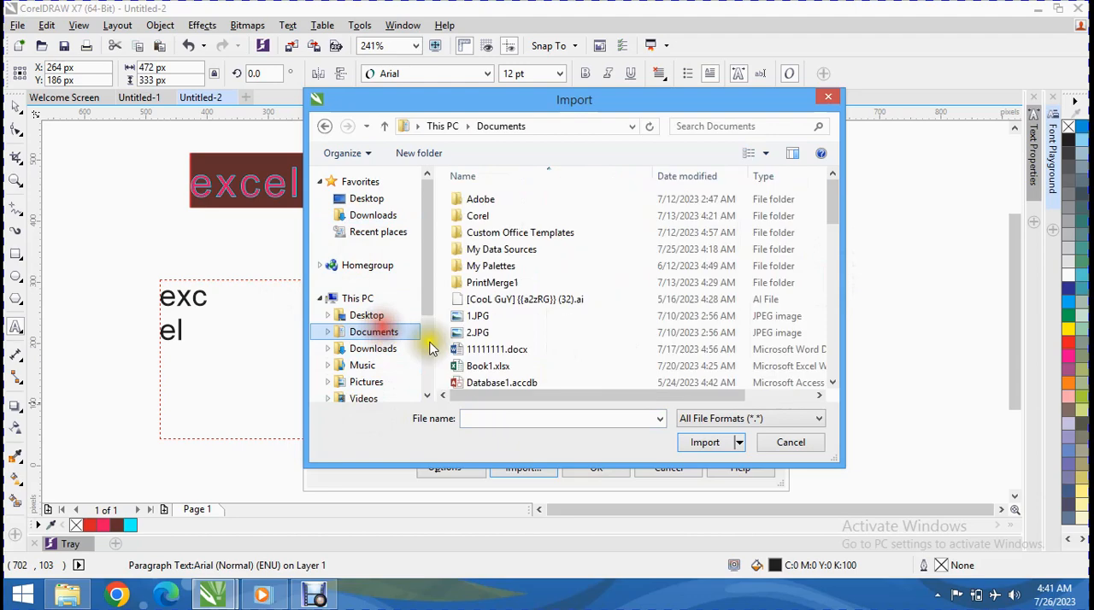
click(494, 349)
click(700, 475)
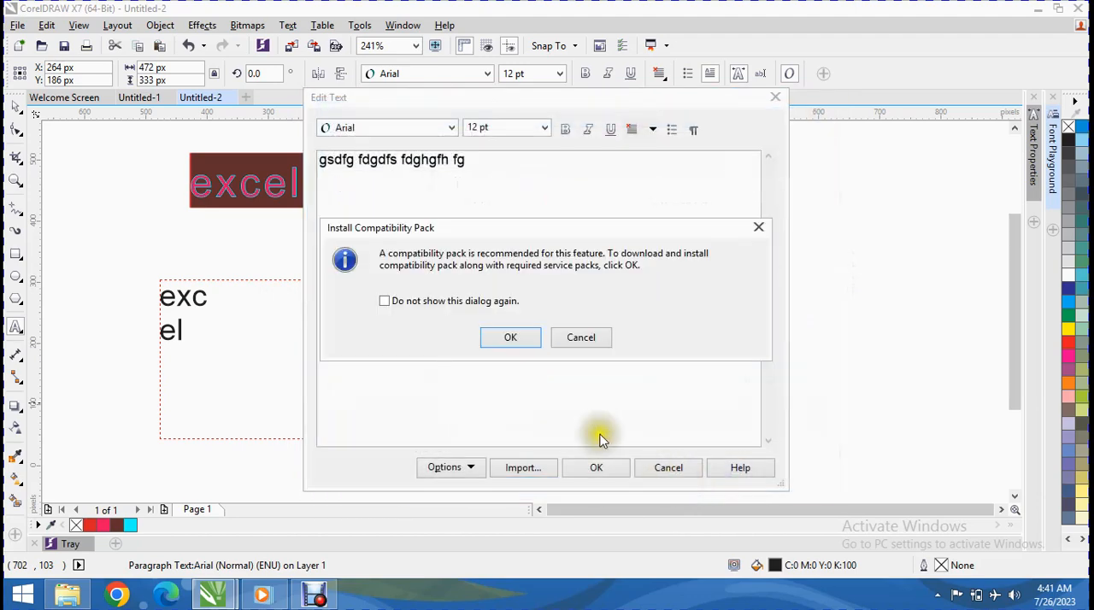
click(509, 337)
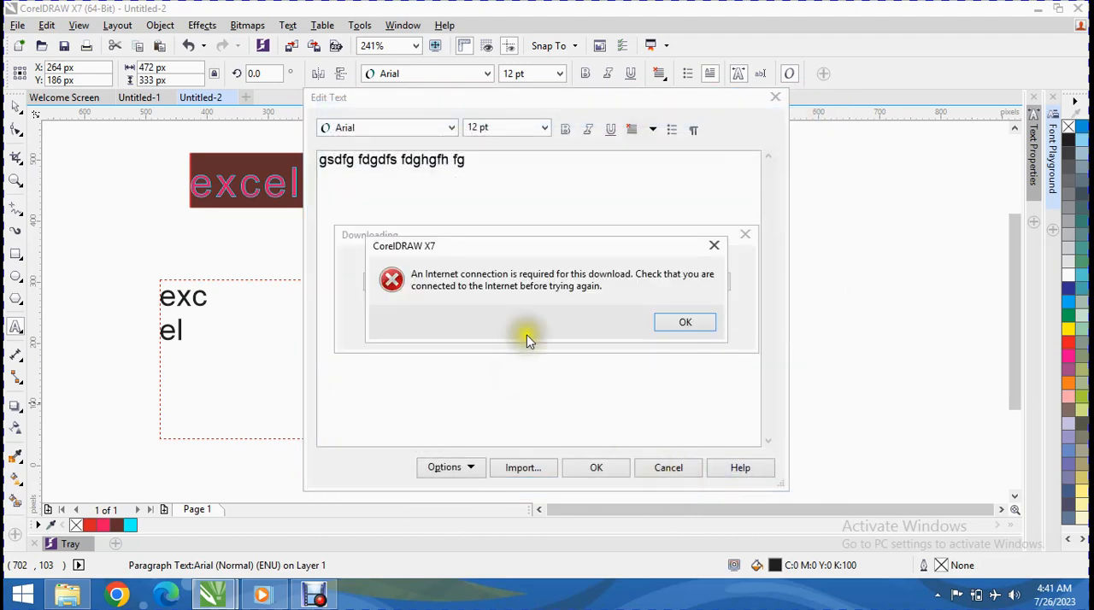
click(676, 324)
click(564, 326)
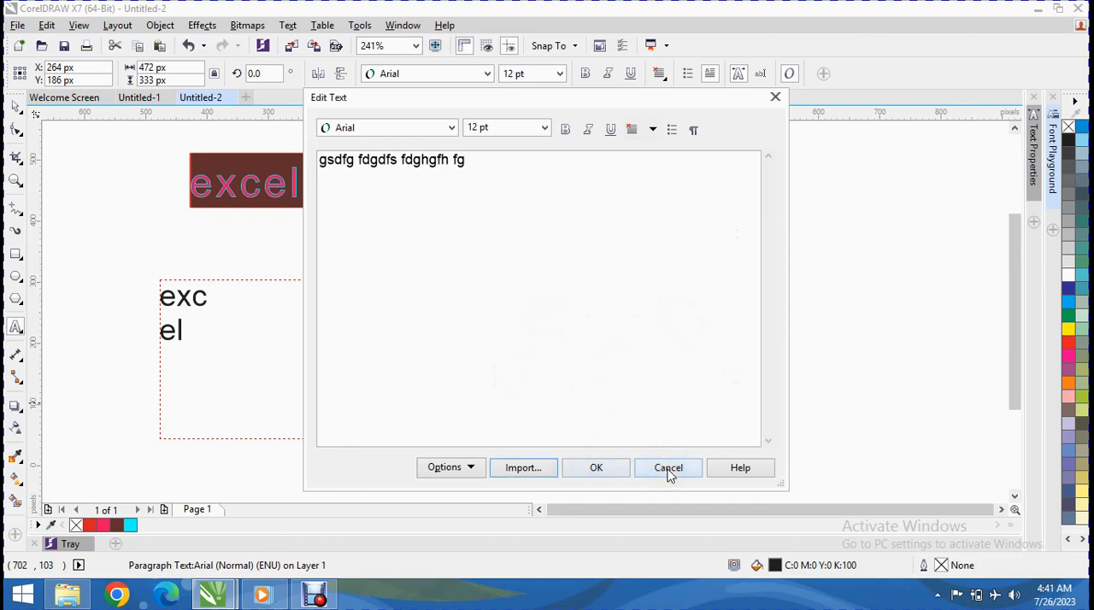
click(668, 469)
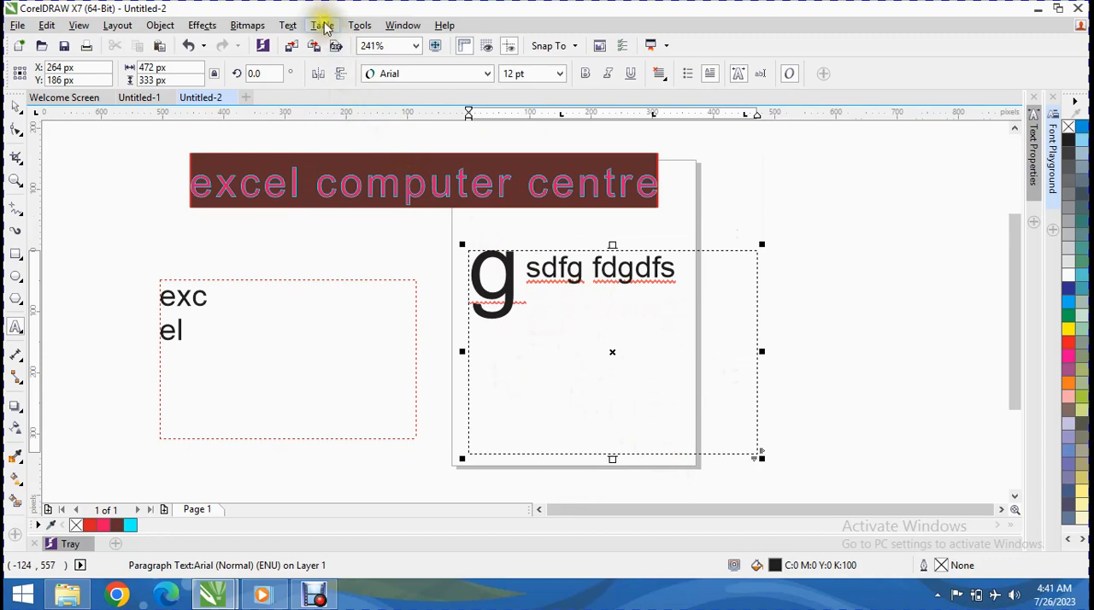
Step: Open Insert Character, browse the Arial glyphs and filter them to Arrows only
click(288, 25)
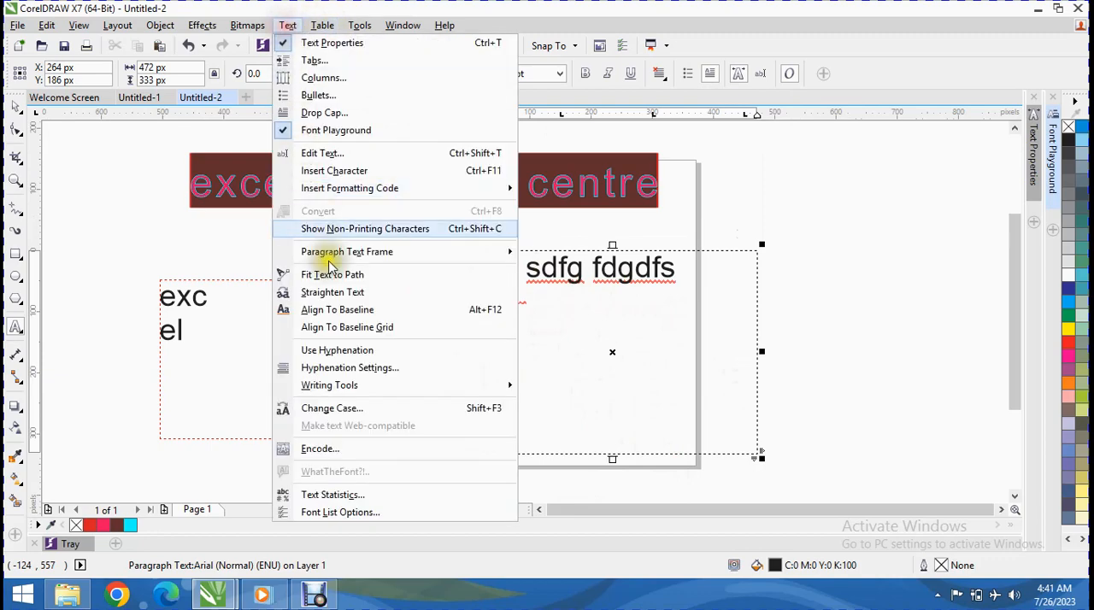
click(381, 174)
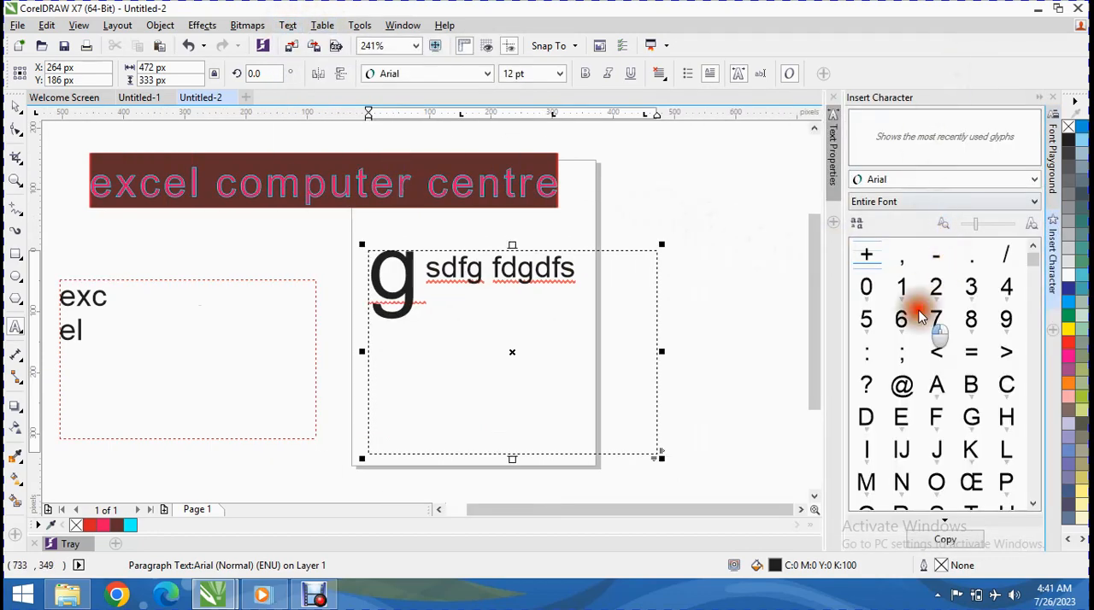
drag(1034, 256, 983, 438)
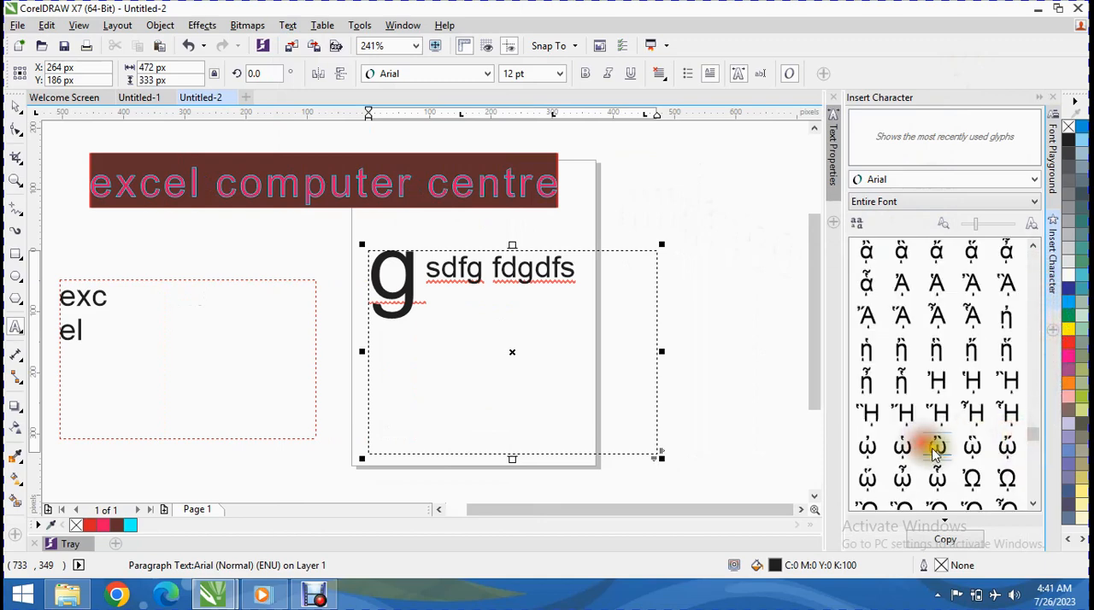
click(911, 203)
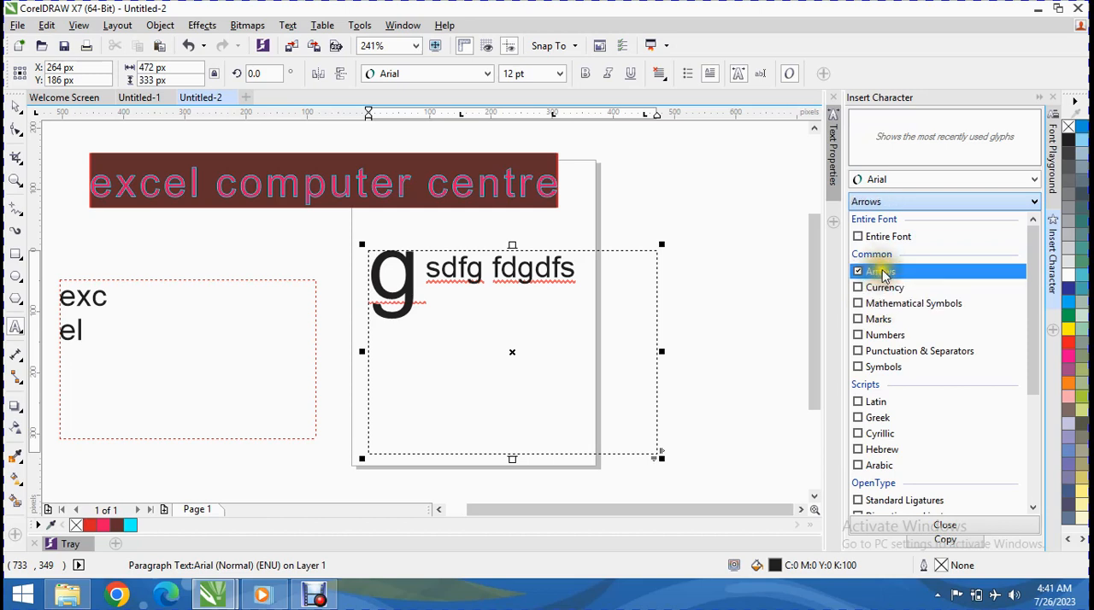
click(957, 201)
click(922, 268)
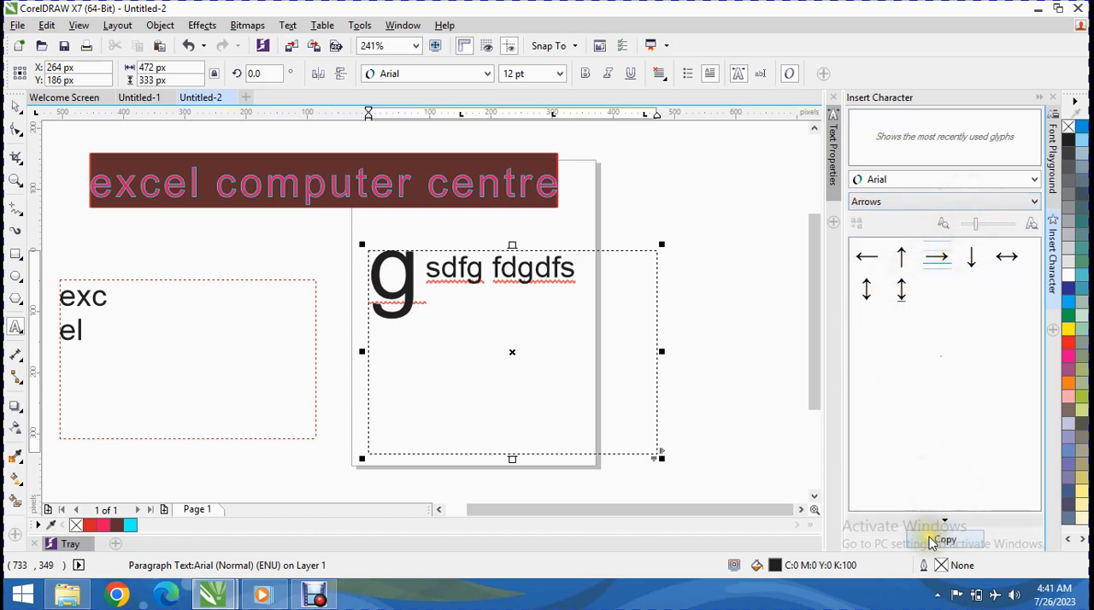
Step: Replace "dfg f" in the drop-cap paragraph with a right arrow, add a down arrow at its end and collapse Insert Character
drag(442, 378, 515, 374)
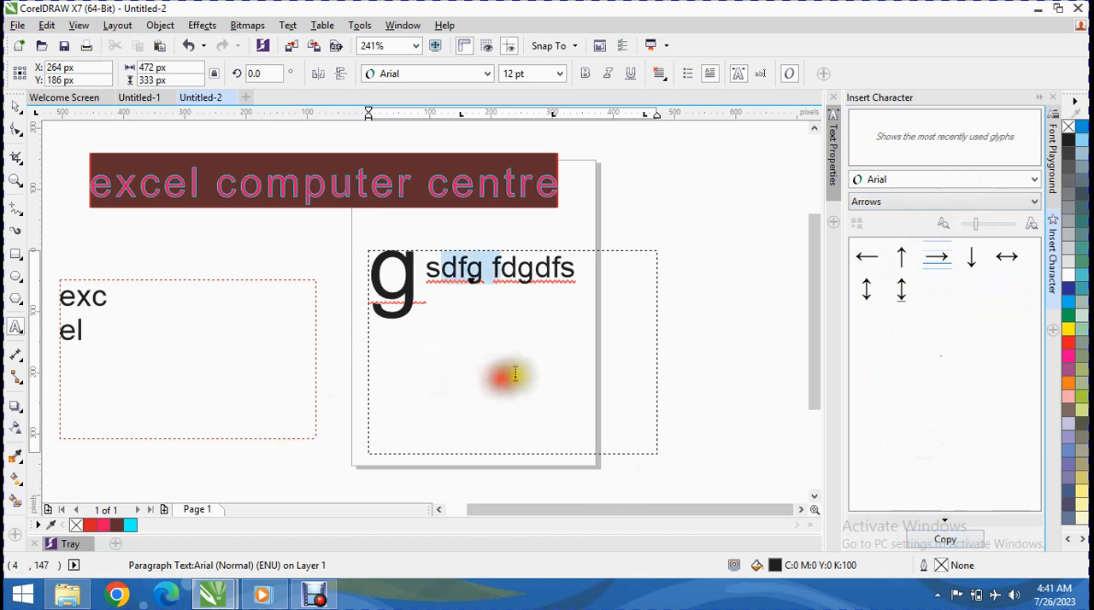
double_click(930, 259)
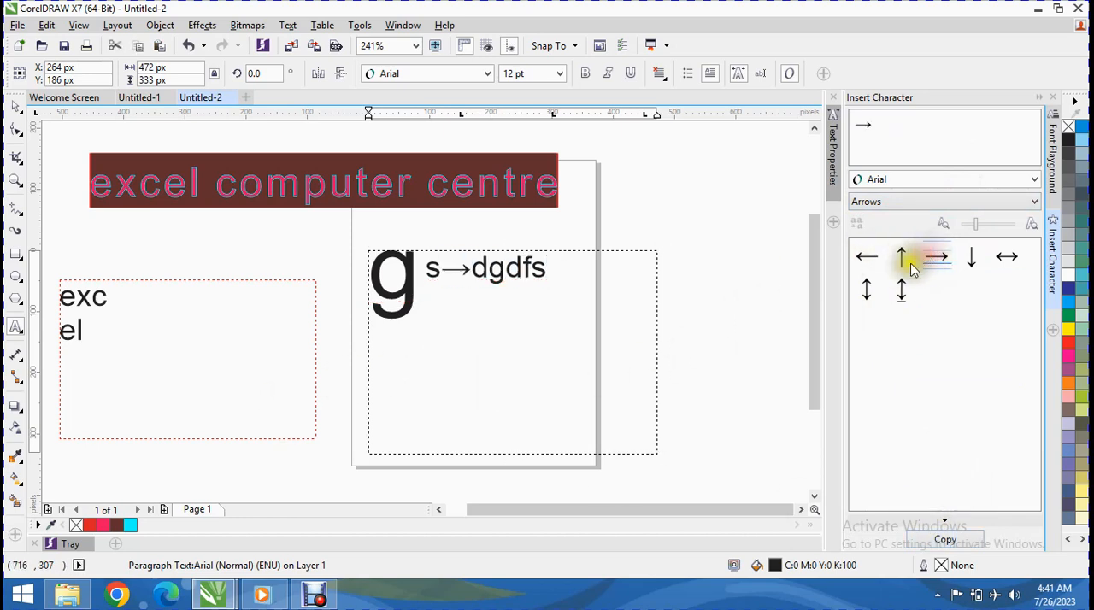
click(489, 311)
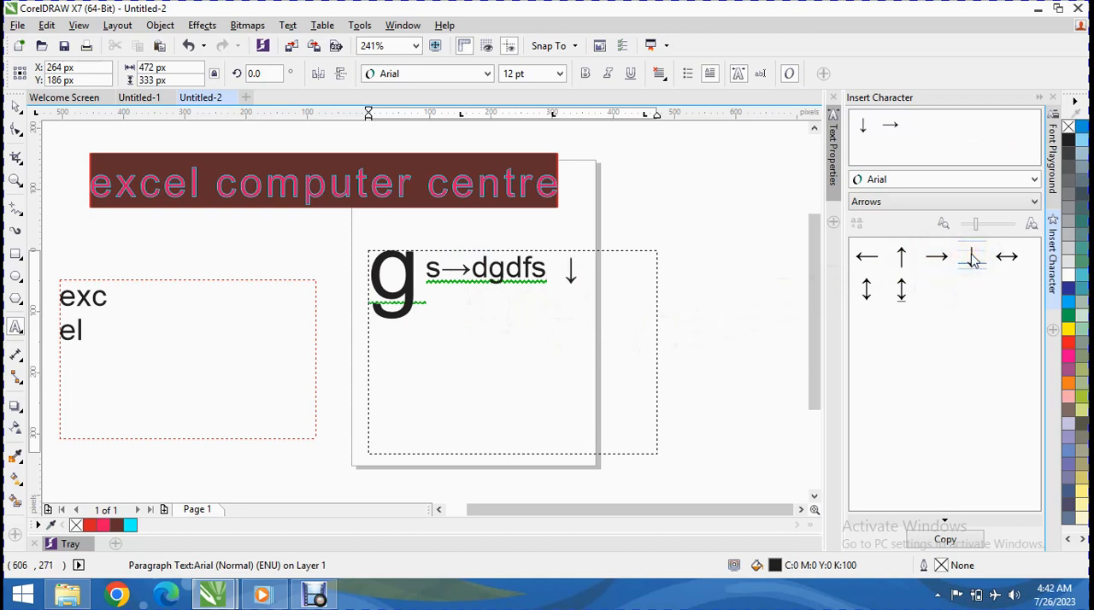
click(1052, 97)
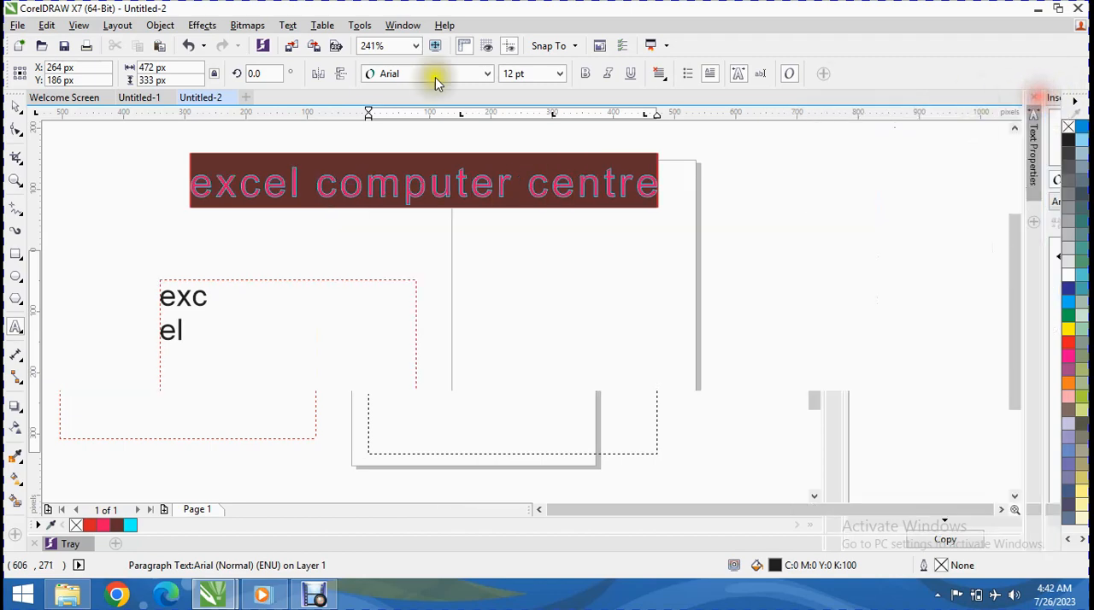
Step: Insert an em space after the down arrow and an en space before "gdfs" in the drop-cap paragraph
click(288, 27)
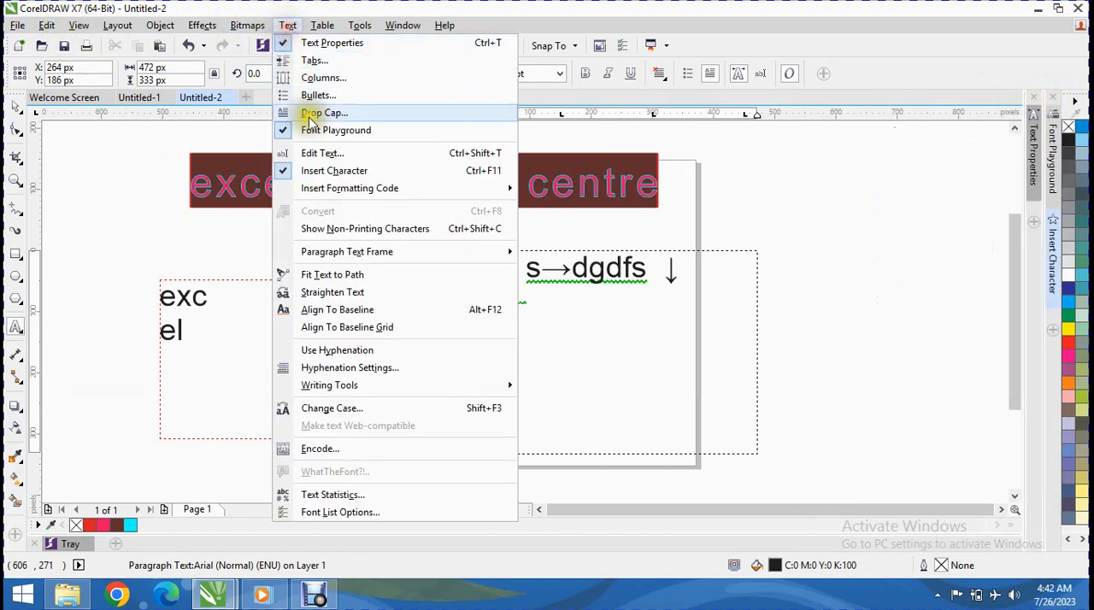
mouse_move(346, 193)
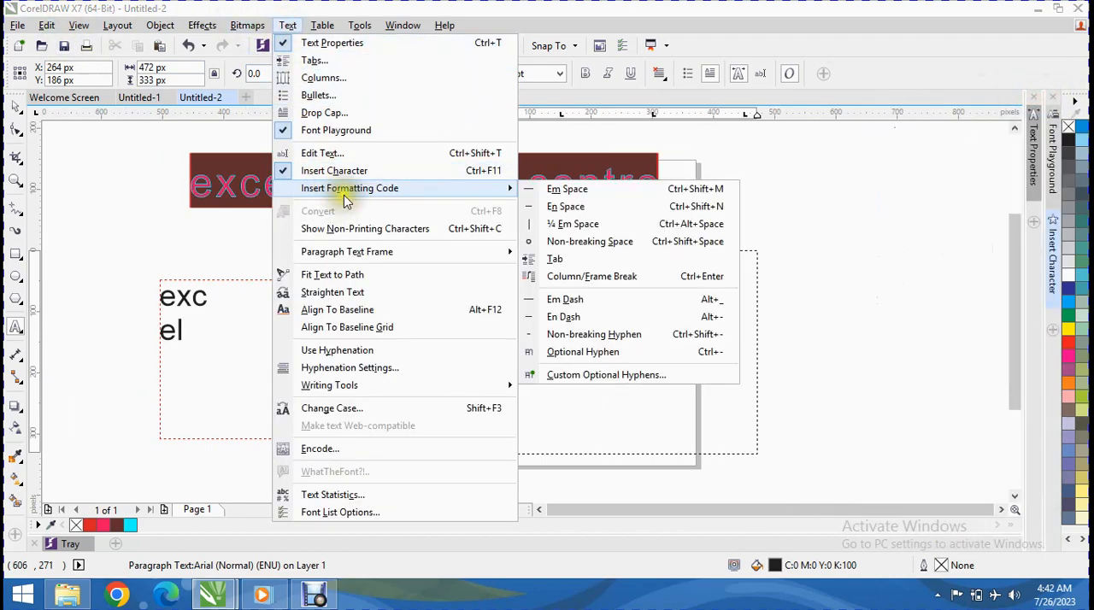
click(541, 193)
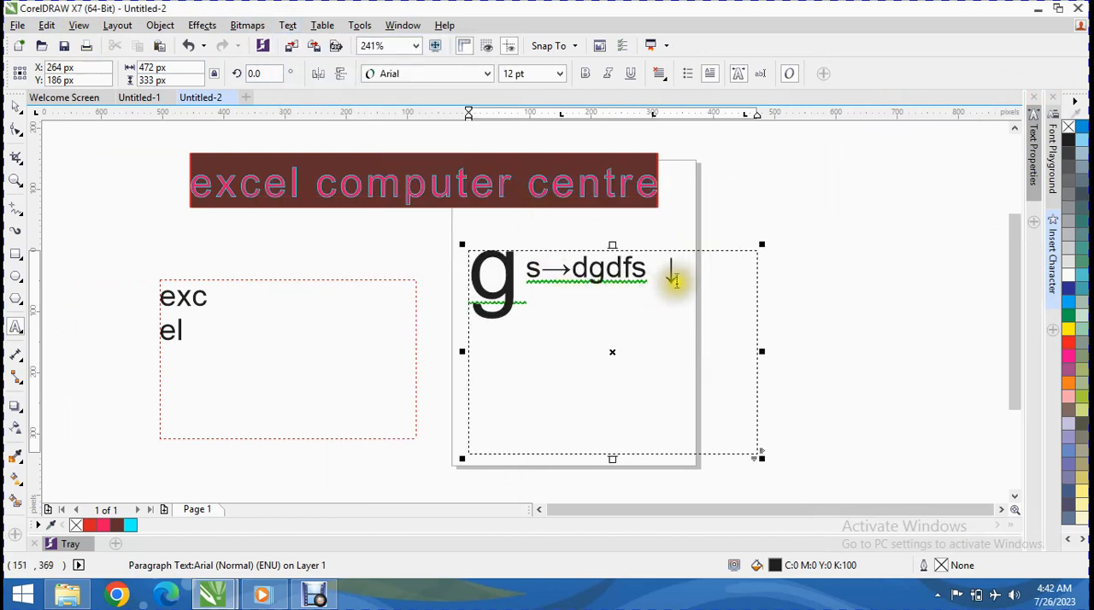
click(587, 270)
click(289, 25)
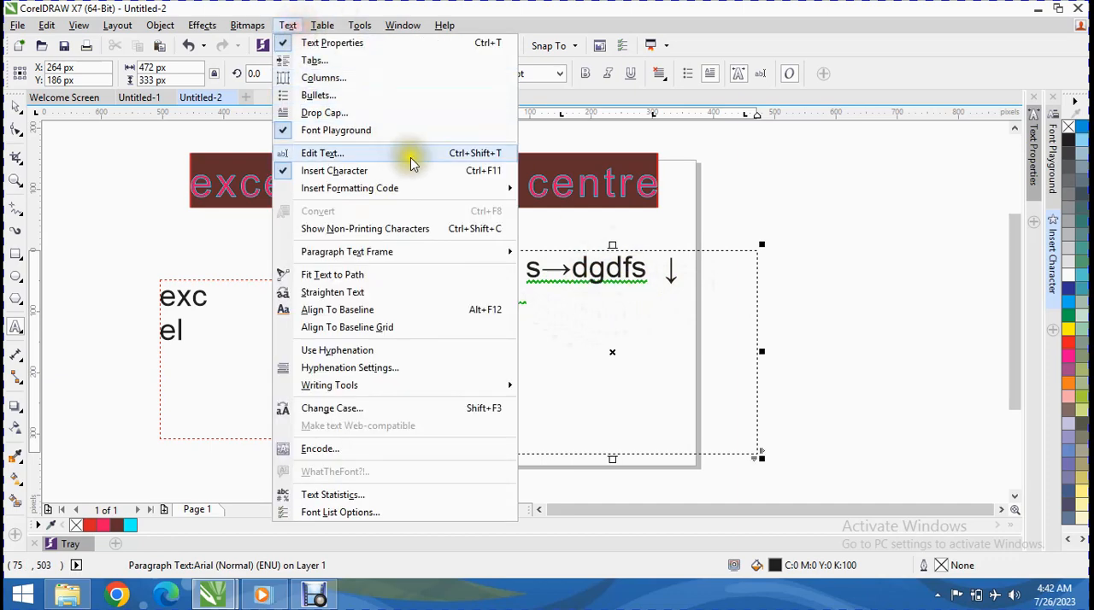
mouse_move(503, 194)
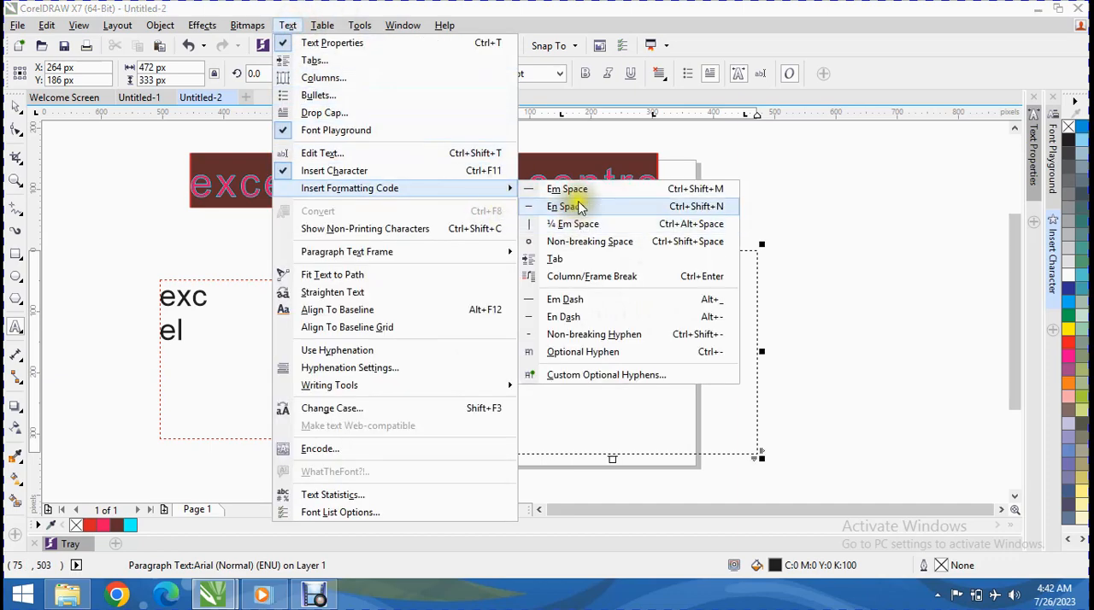
click(581, 207)
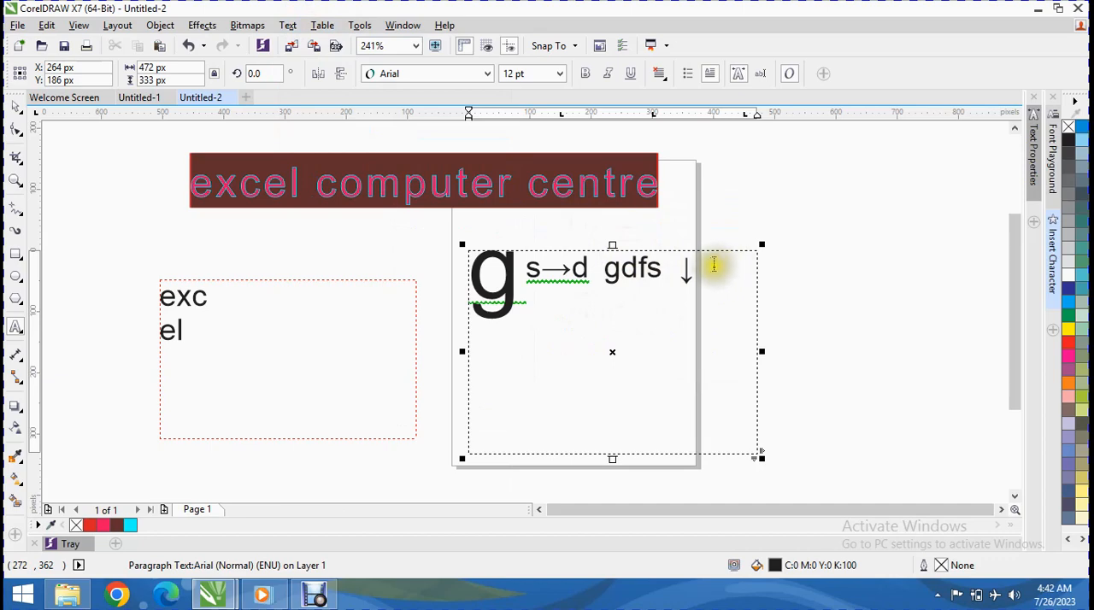
Step: Insert a tab and a non-breaking hyphen directly before "gdfs" in the drop-cap paragraph
click(322, 25)
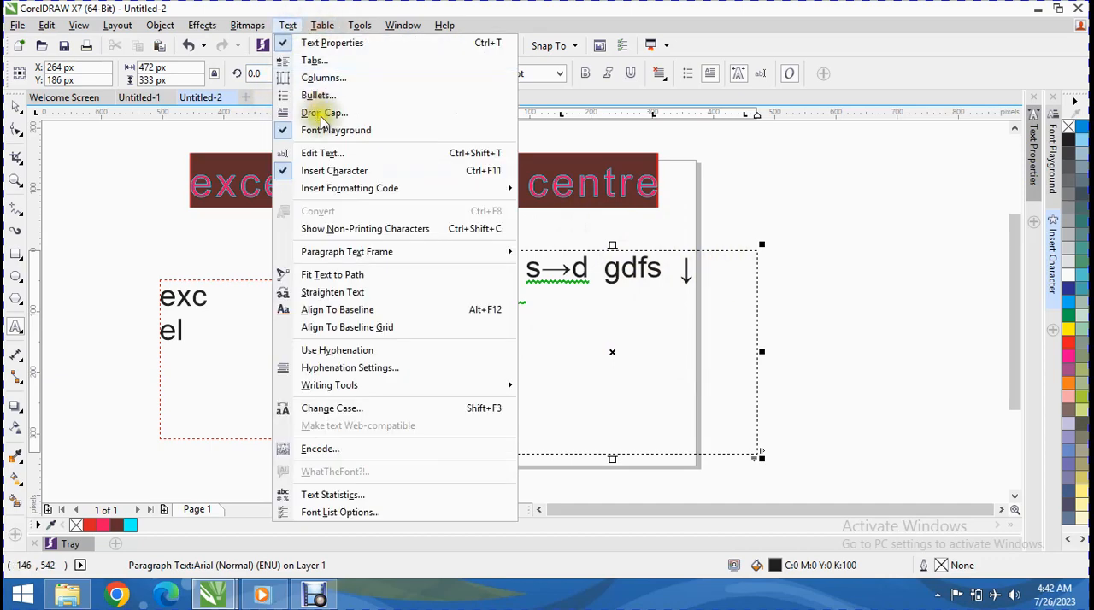
mouse_move(351, 190)
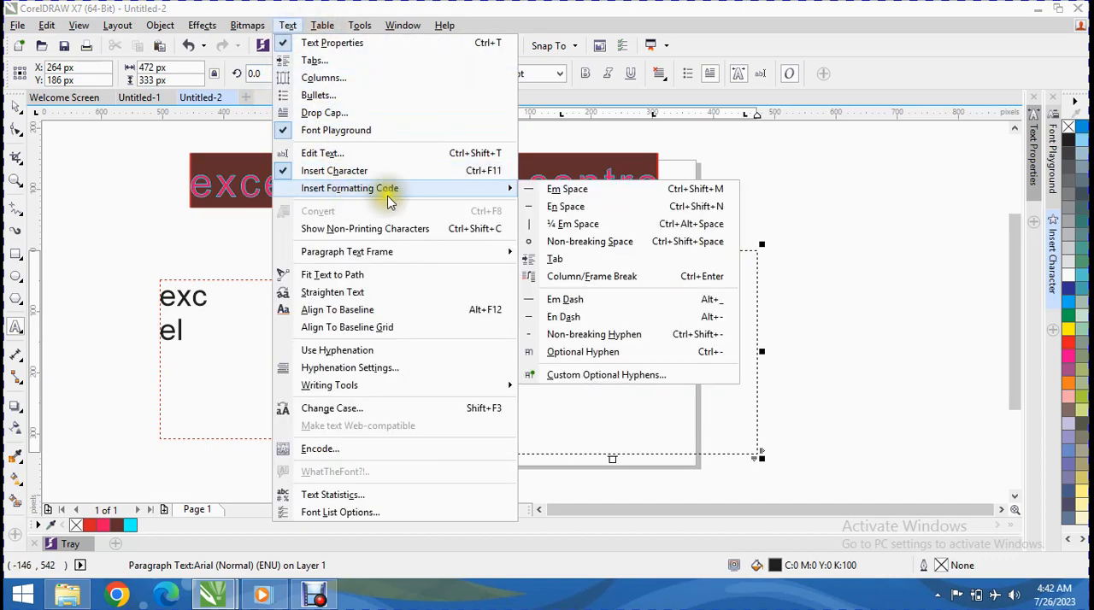
click(597, 265)
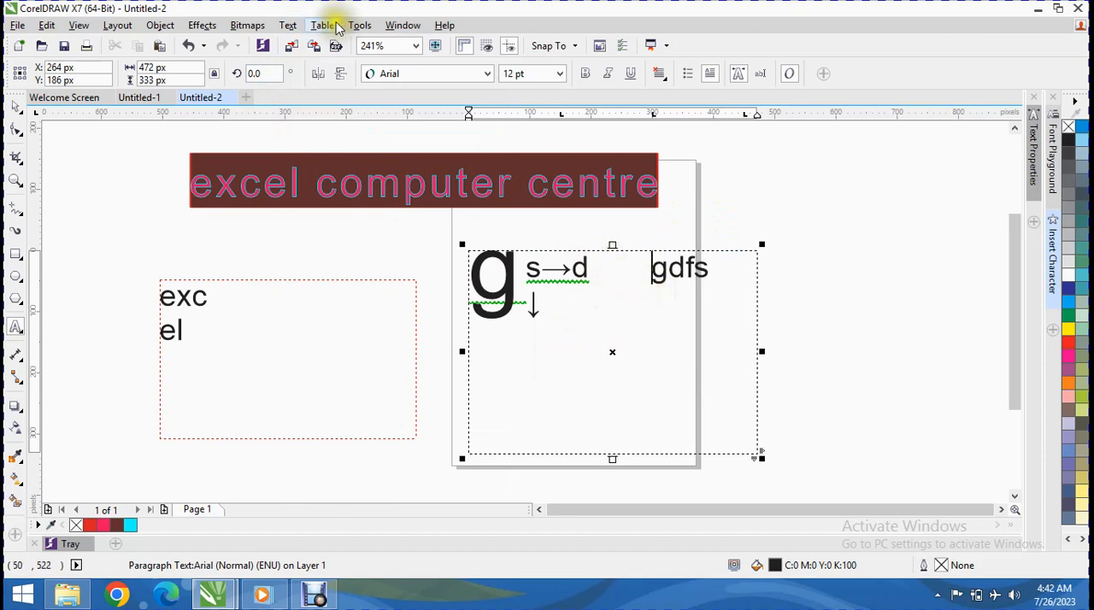
click(288, 26)
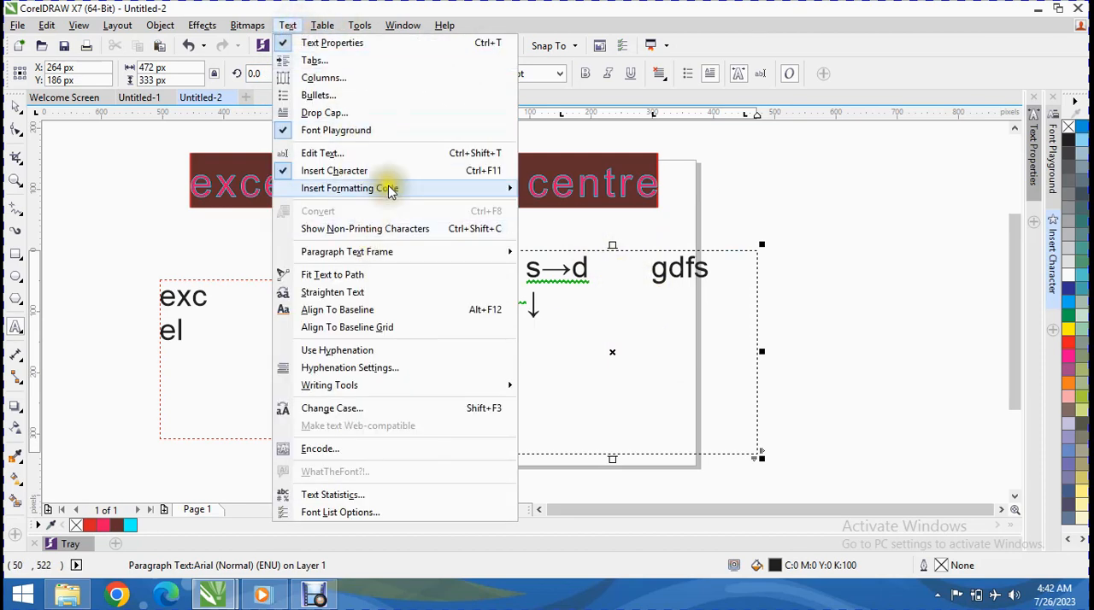
mouse_move(389, 186)
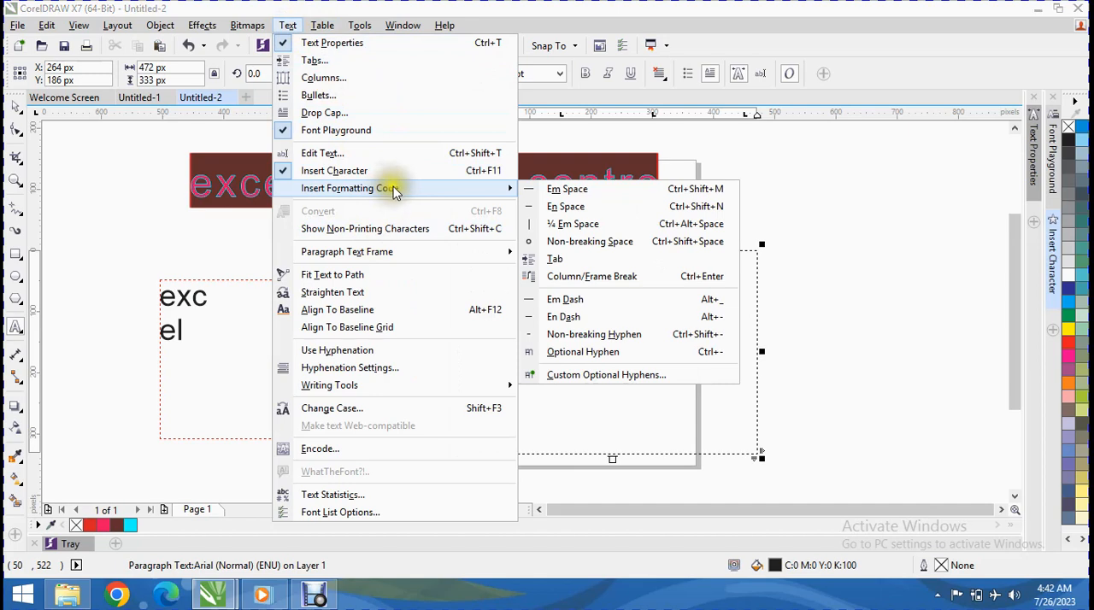
click(591, 338)
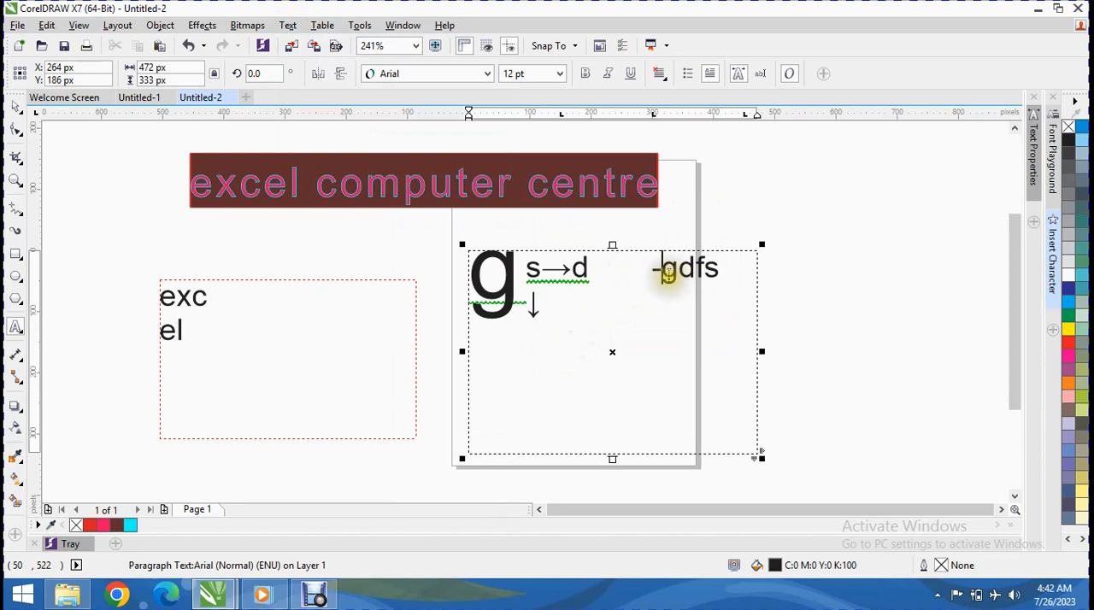
Step: Show the non-printing characters in the paragraph text and hide them again
click(288, 24)
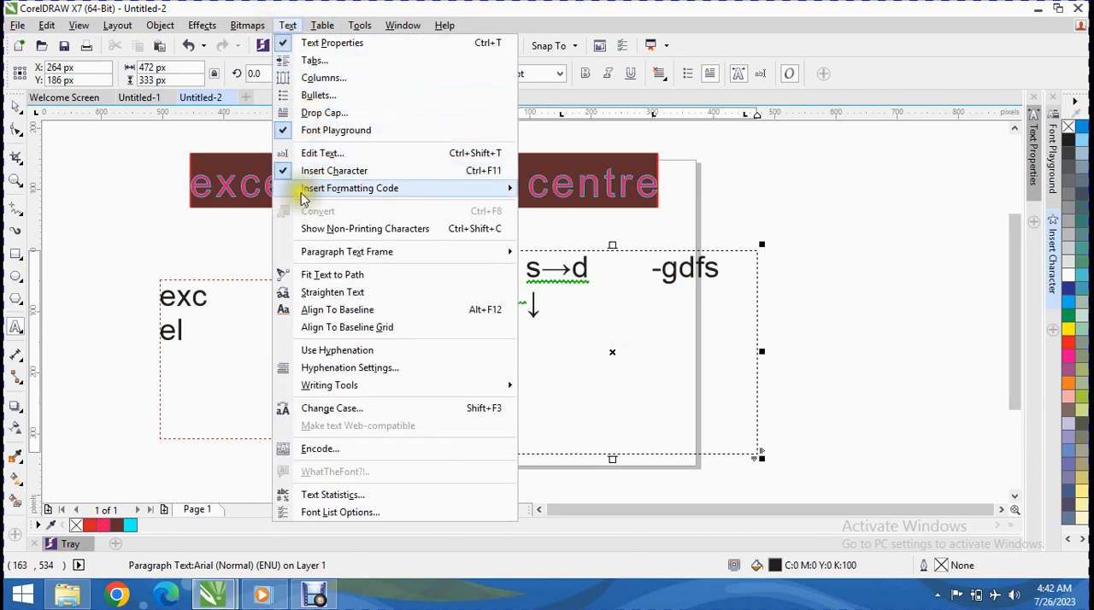
mouse_move(304, 196)
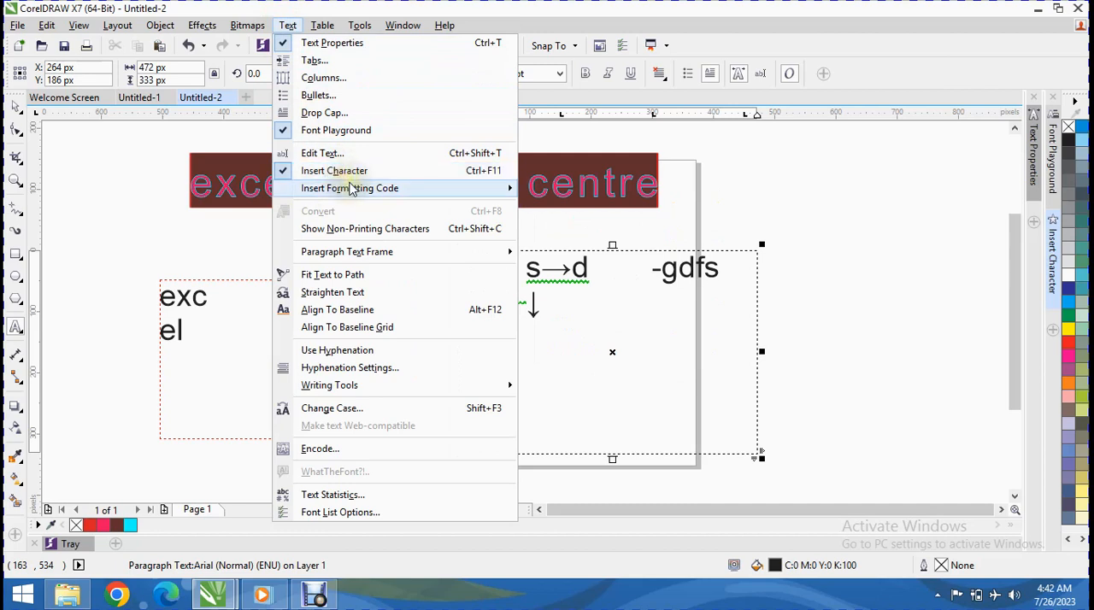
mouse_move(352, 189)
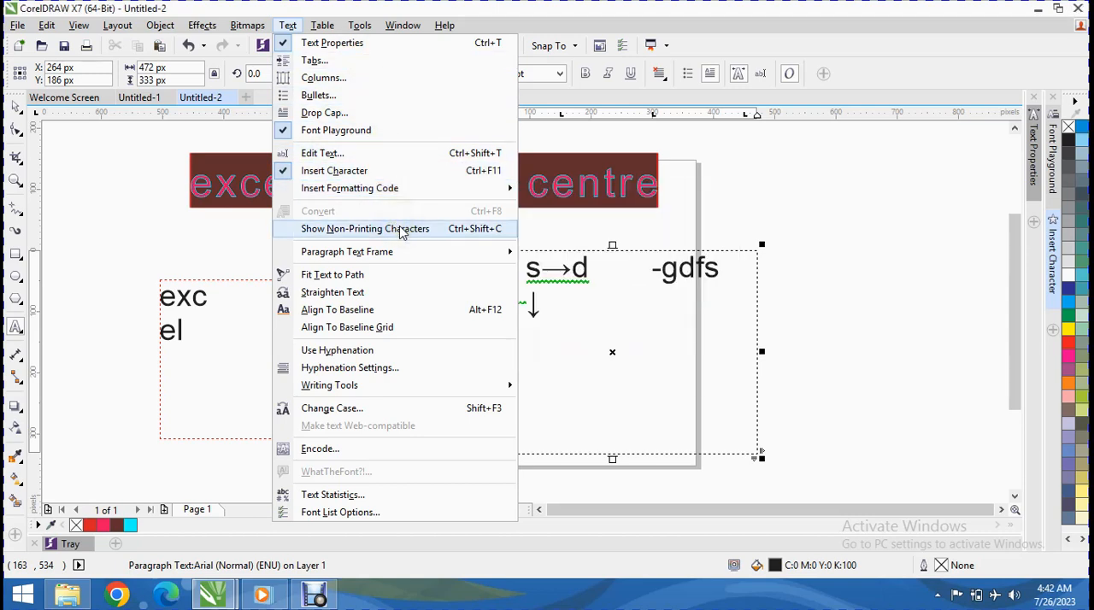
click(366, 229)
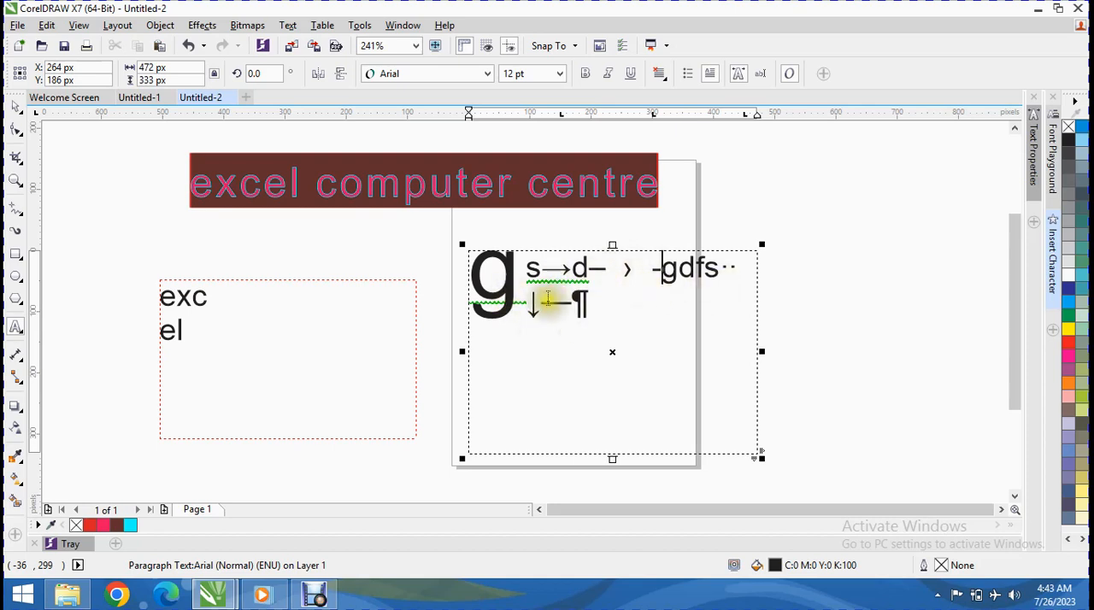
click(287, 25)
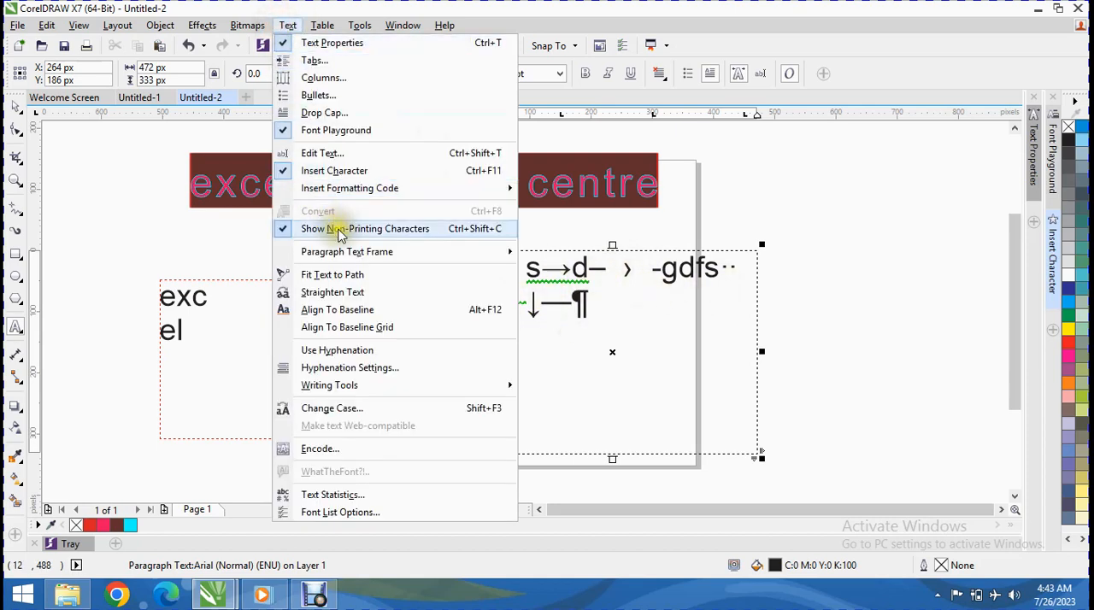
click(314, 231)
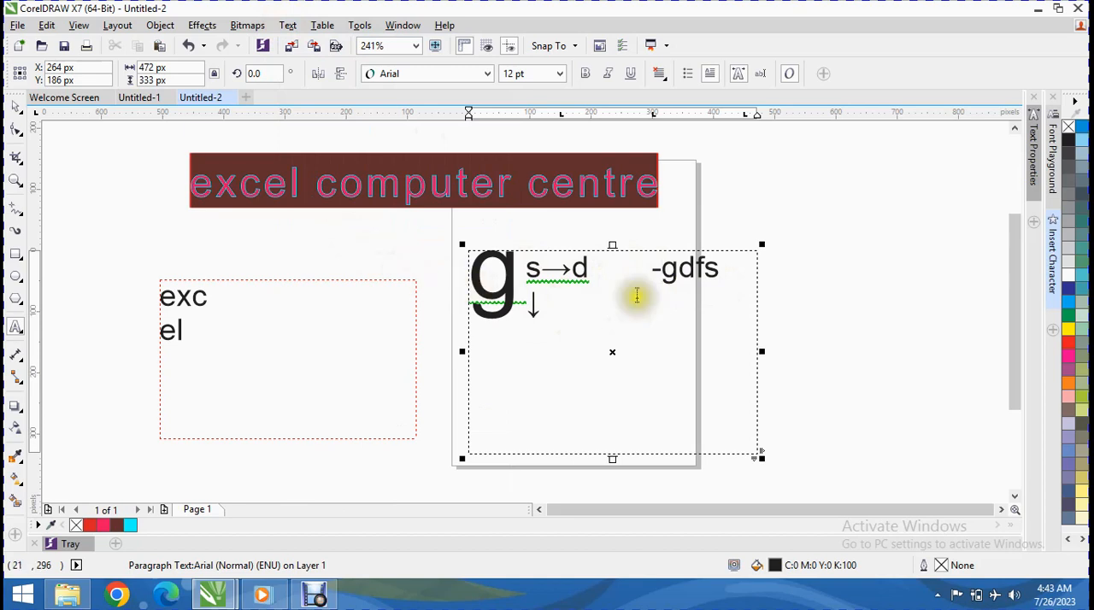
Step: Fit the drop-cap paragraph's text to its frame
click(288, 24)
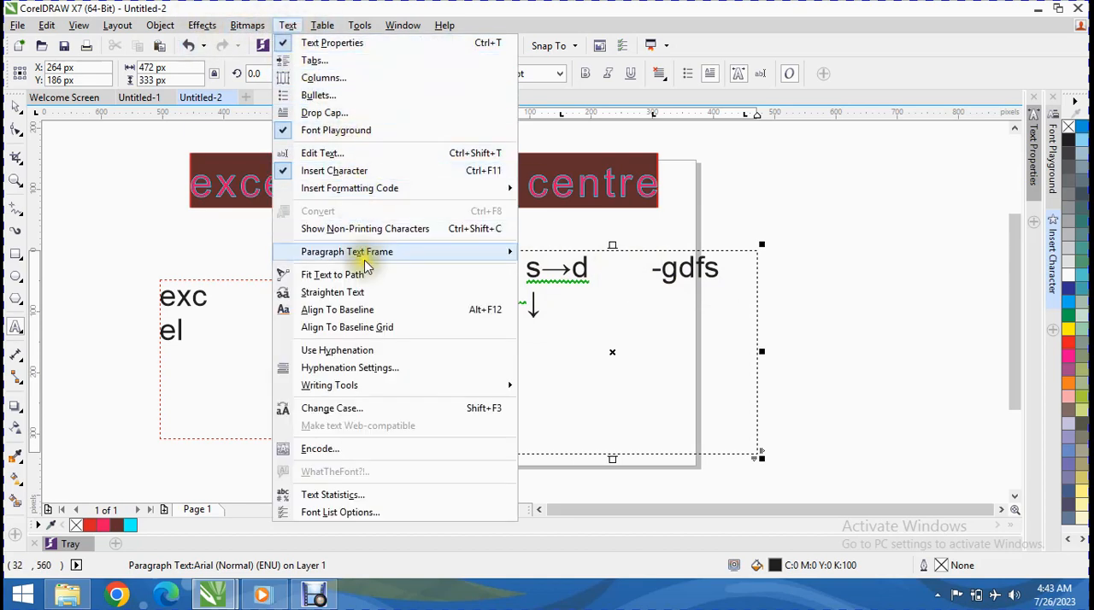
mouse_move(364, 253)
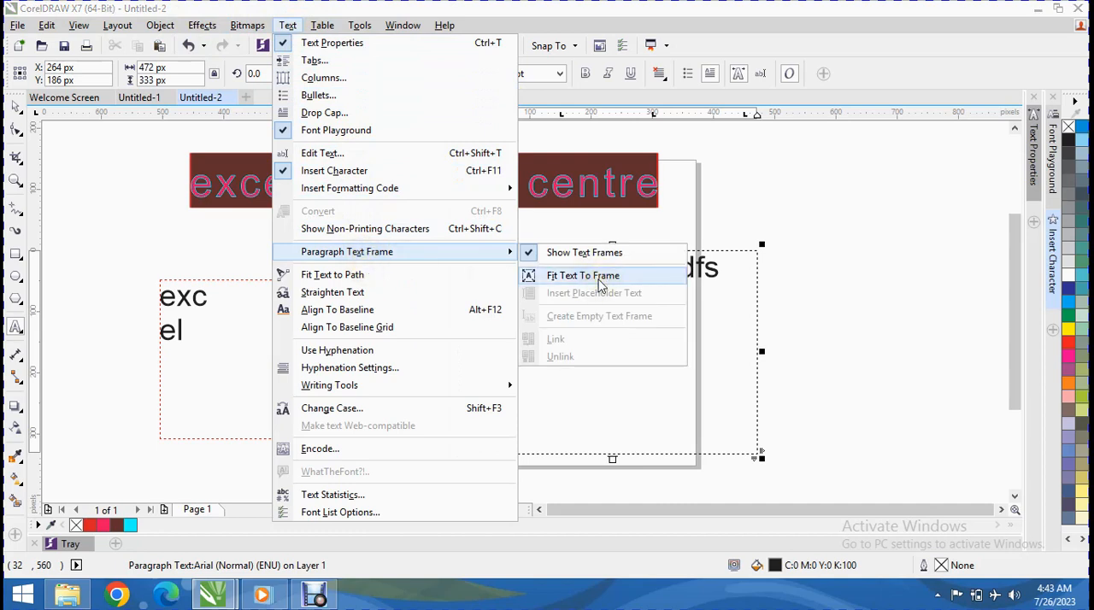
click(601, 276)
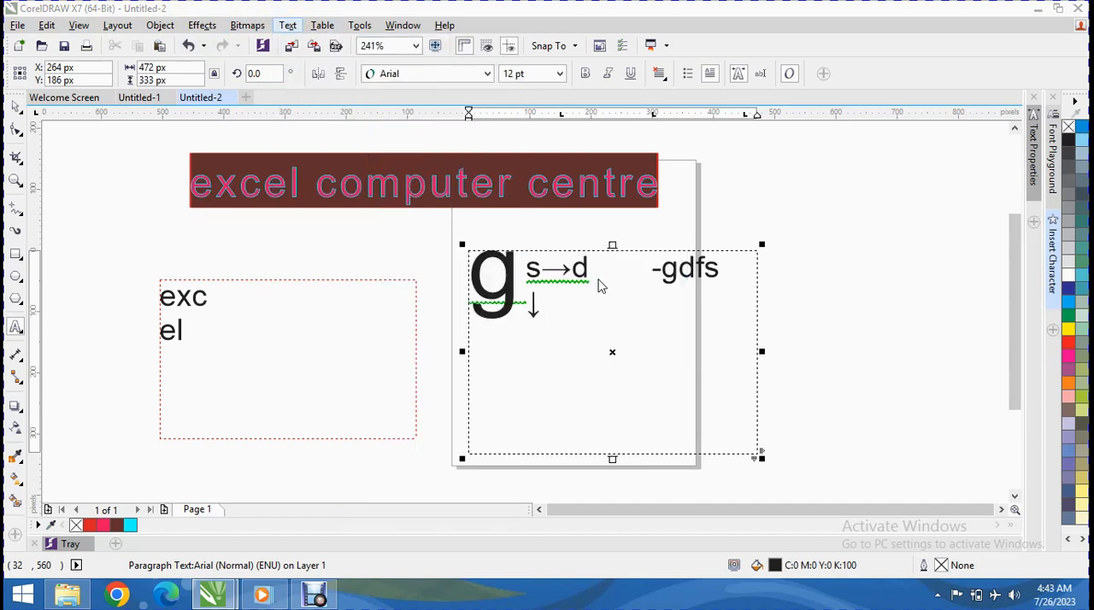
click(295, 26)
mouse_move(390, 262)
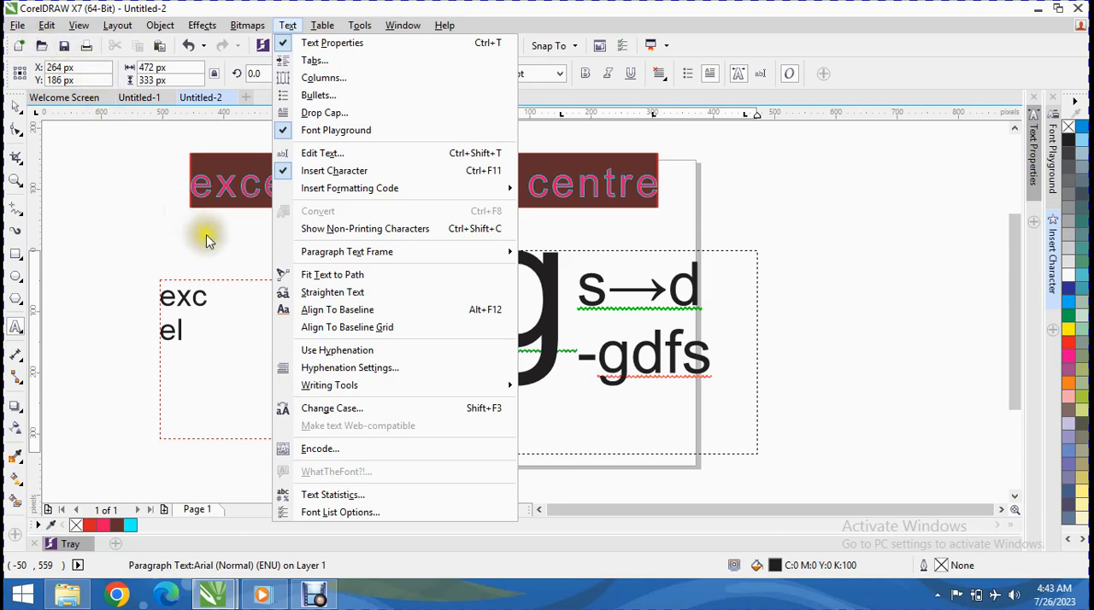
mouse_move(435, 259)
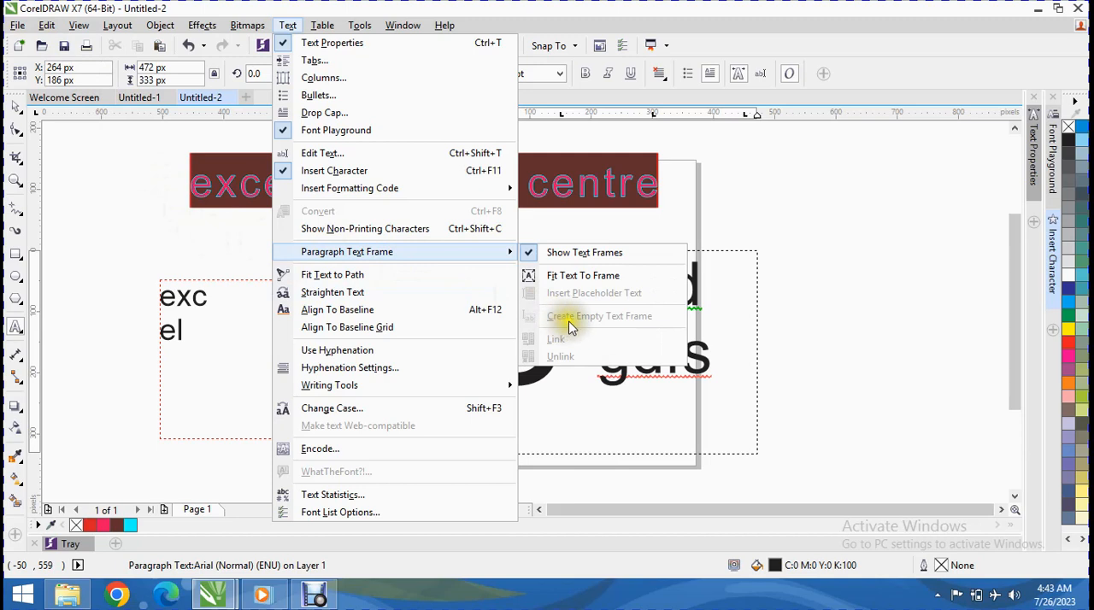
click(724, 332)
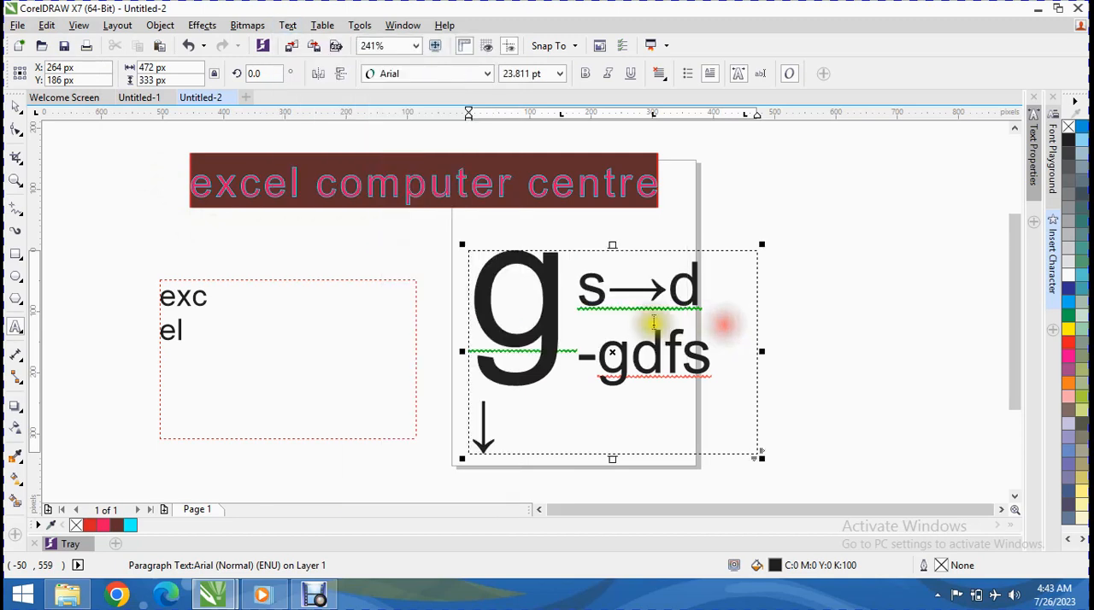
click(266, 338)
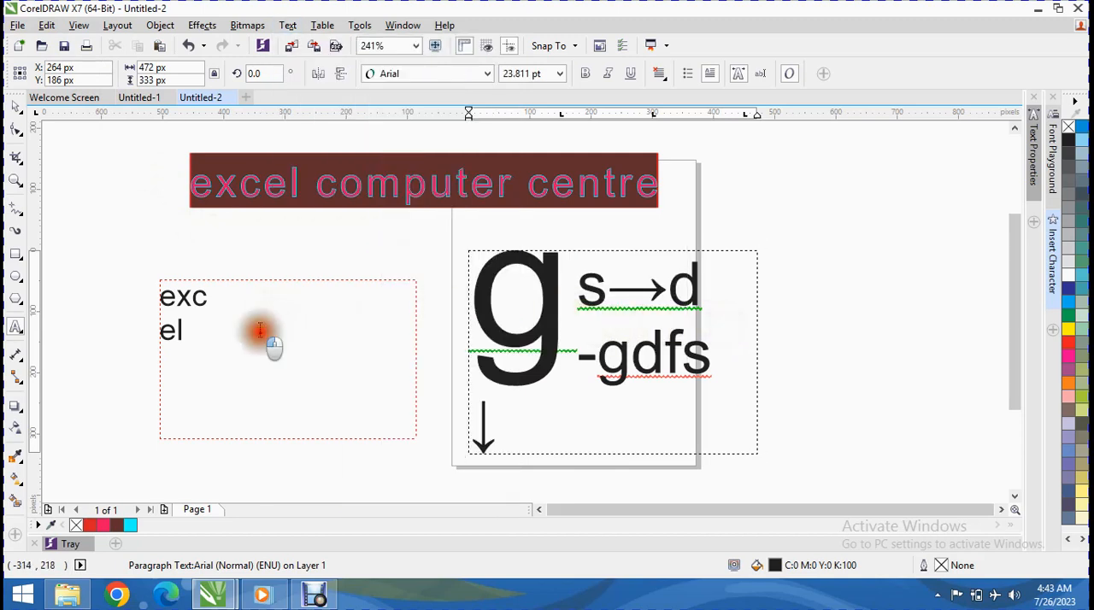
click(598, 295)
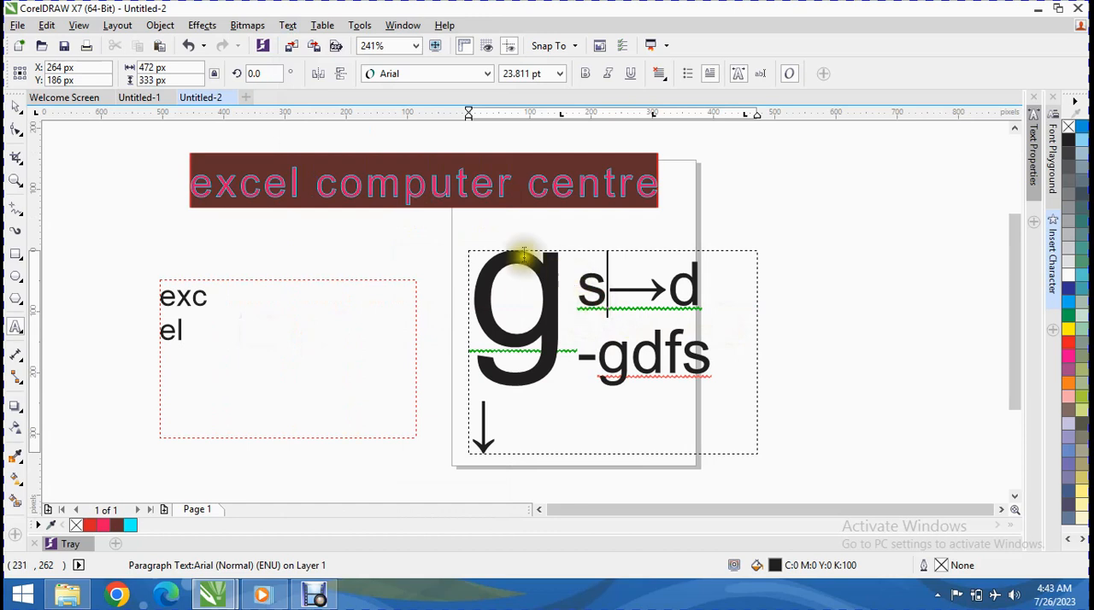
click(368, 305)
click(580, 289)
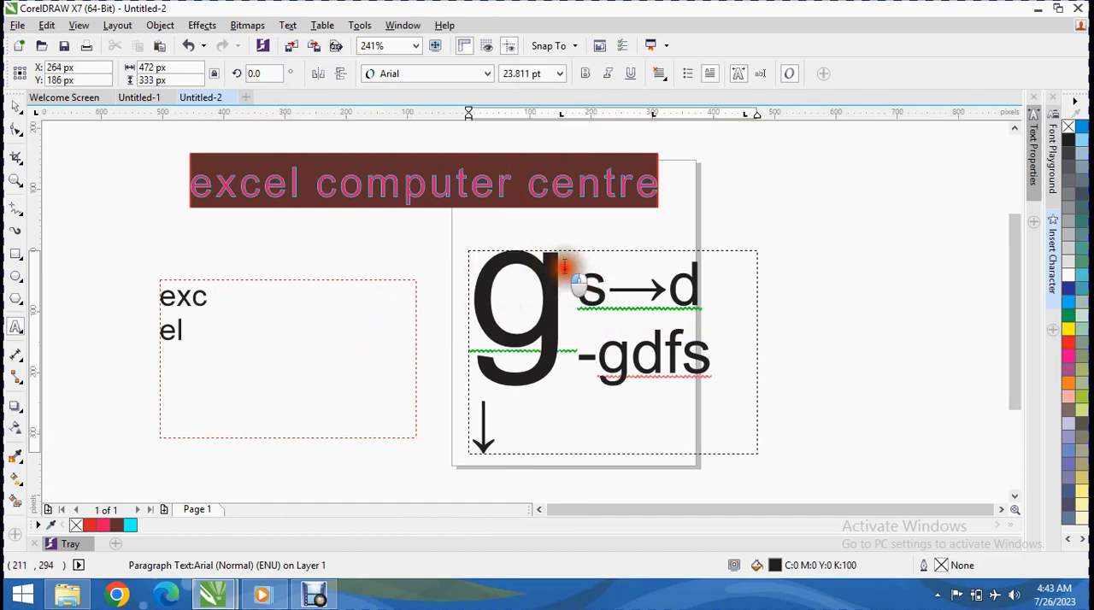
click(568, 259)
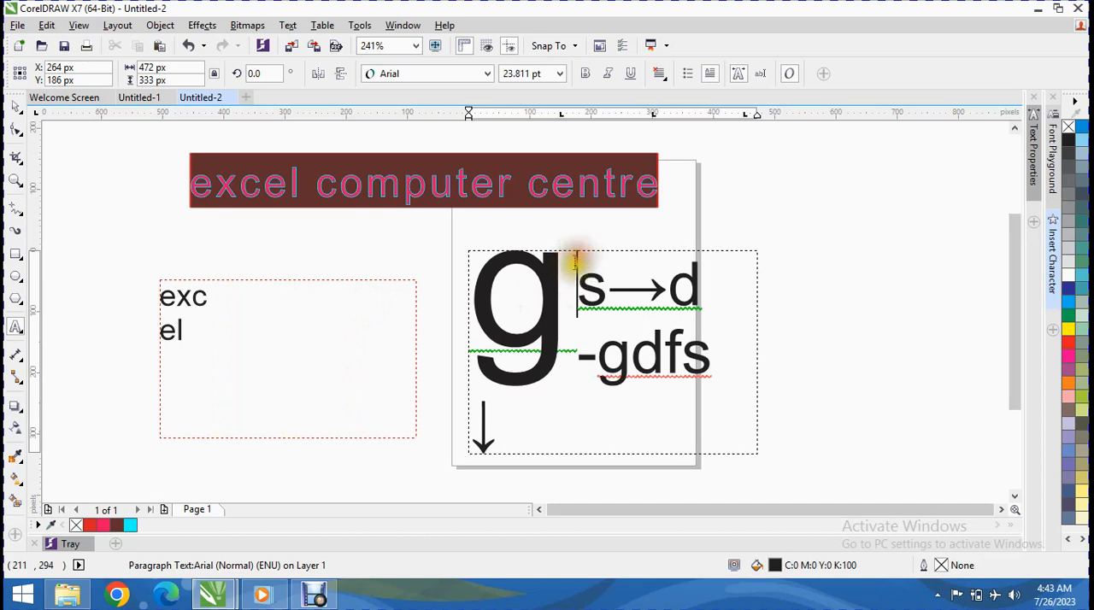
Step: Stretch the drop-cap paragraph's frame upward to a height of about 379 px
click(530, 417)
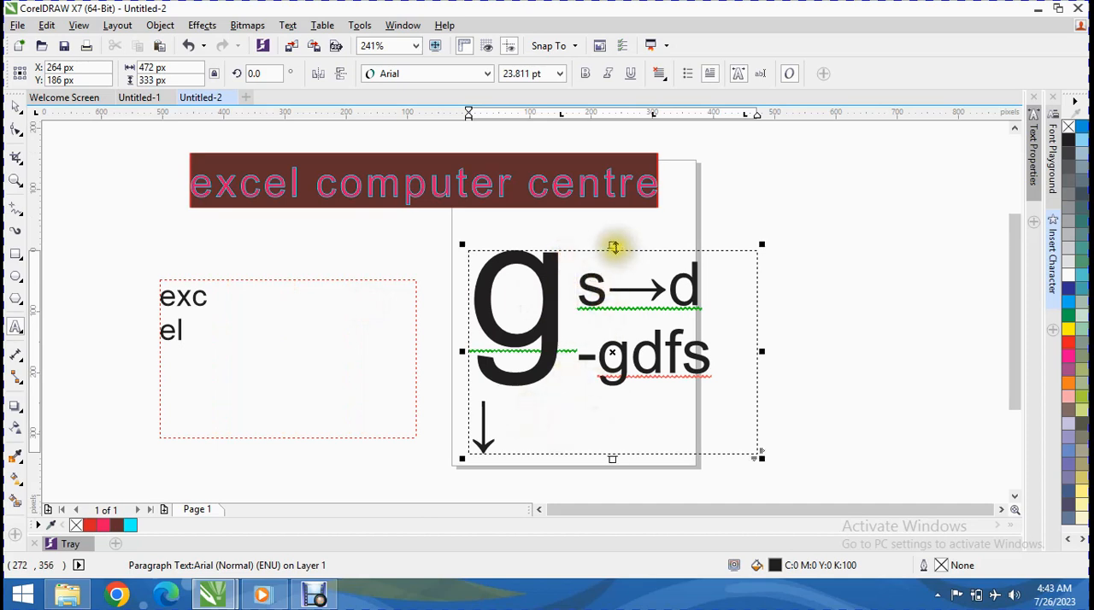
drag(613, 243, 433, 218)
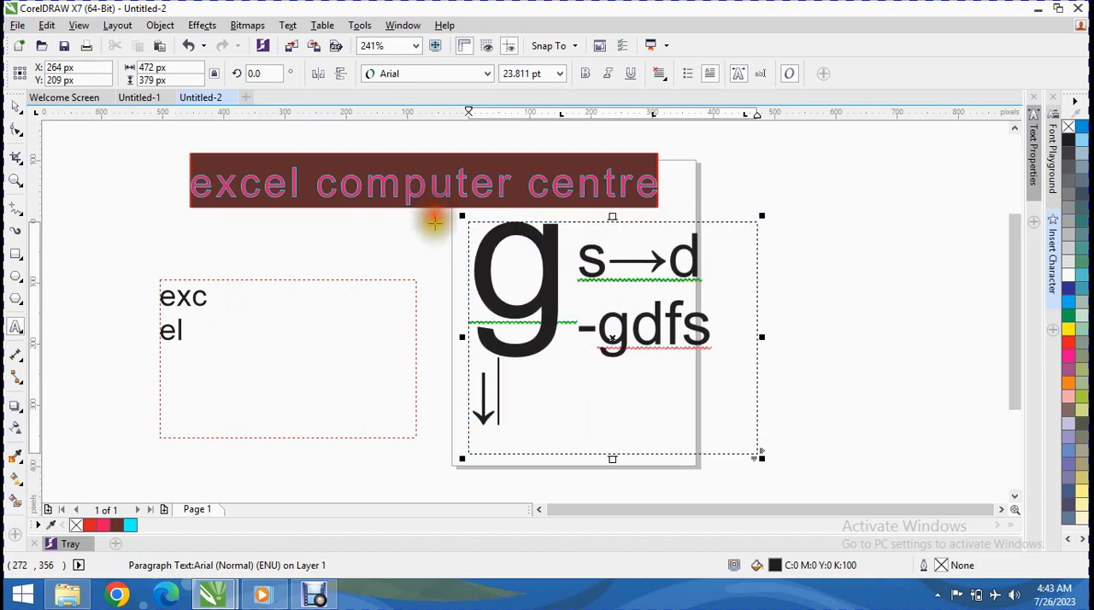
drag(615, 466, 625, 479)
Step: Draw an empty paragraph text frame below the page and extend its upper edge to make it about 369 by 223 px
scroll(466, 344, down, 3)
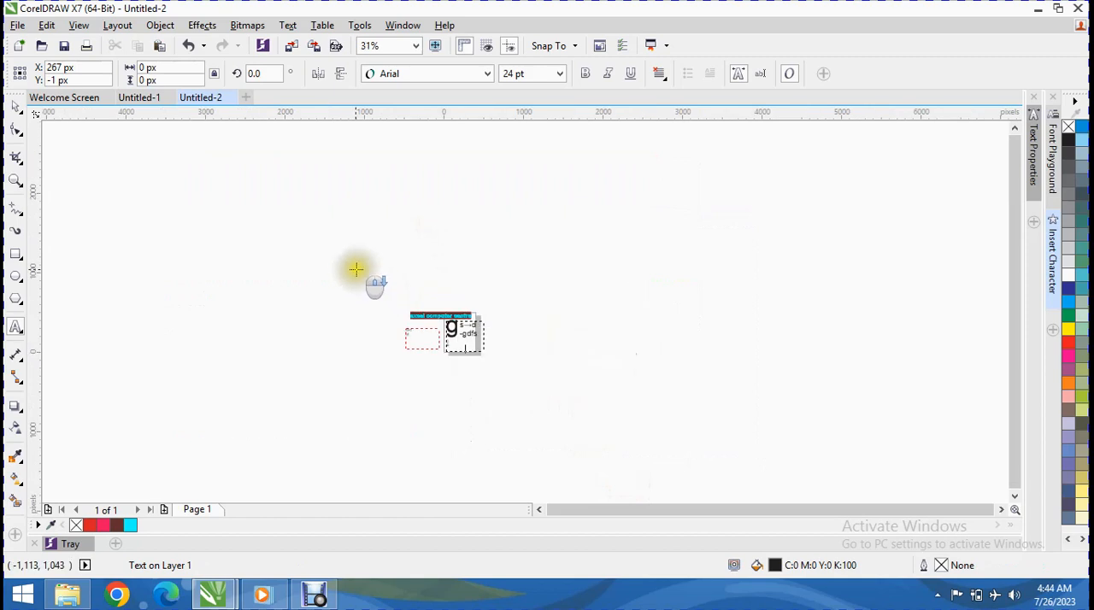
scroll(376, 286, up, 4)
drag(1012, 209, 1018, 415)
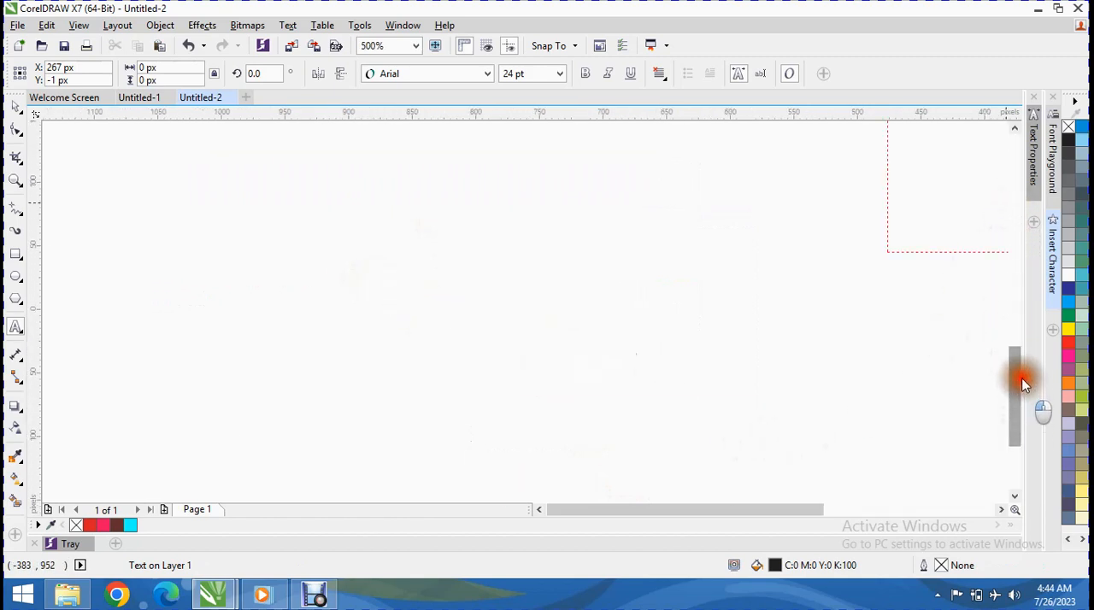
drag(787, 510, 925, 510)
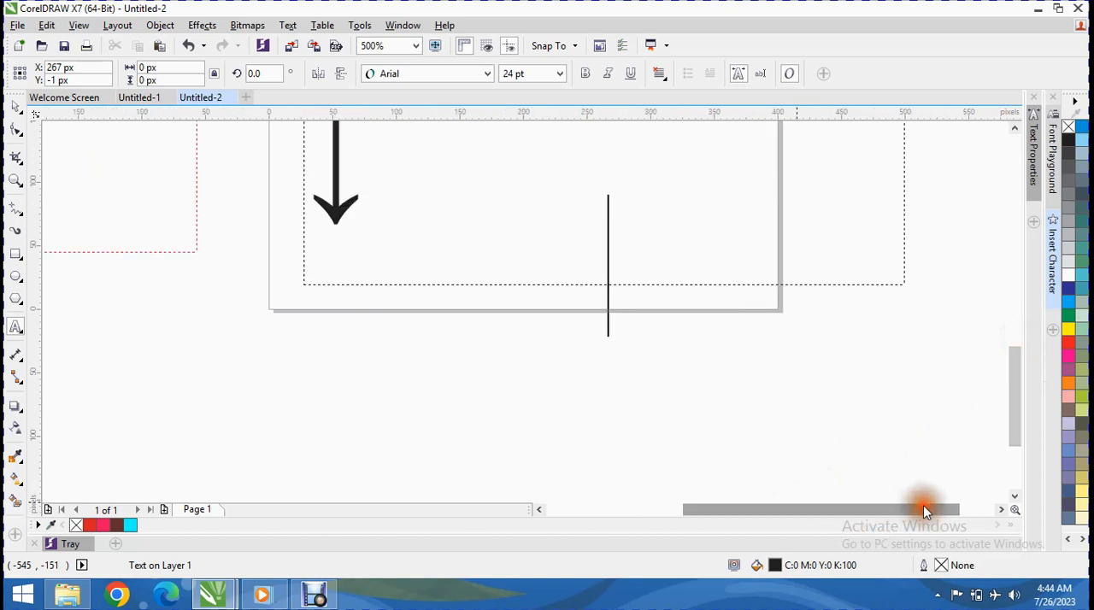
scroll(721, 272, up, 3)
scroll(720, 271, down, 4)
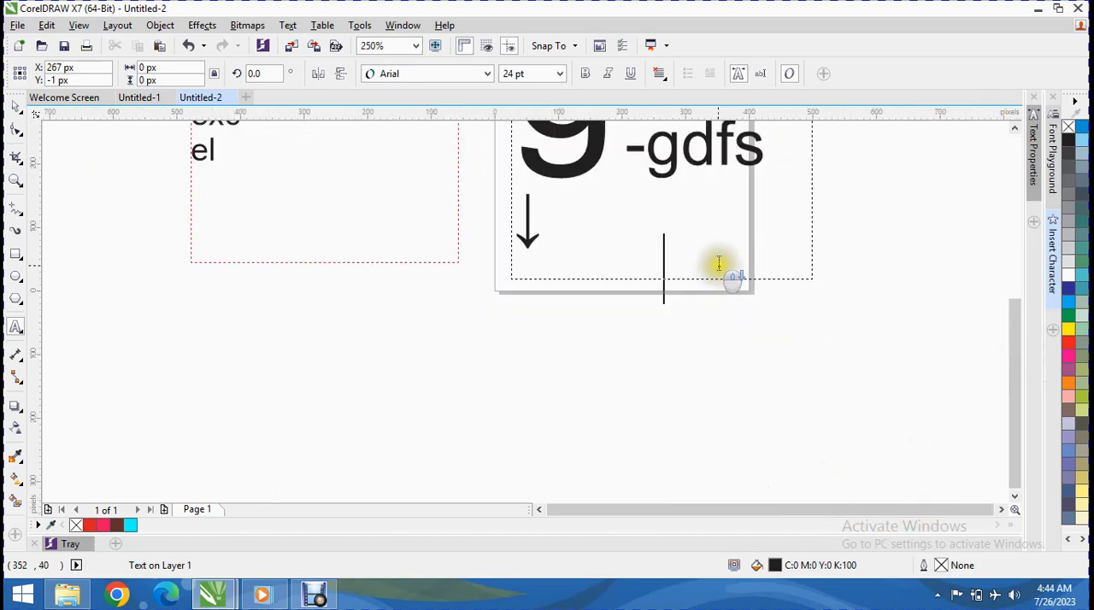
drag(1020, 400, 1021, 362)
scroll(662, 312, down, 2)
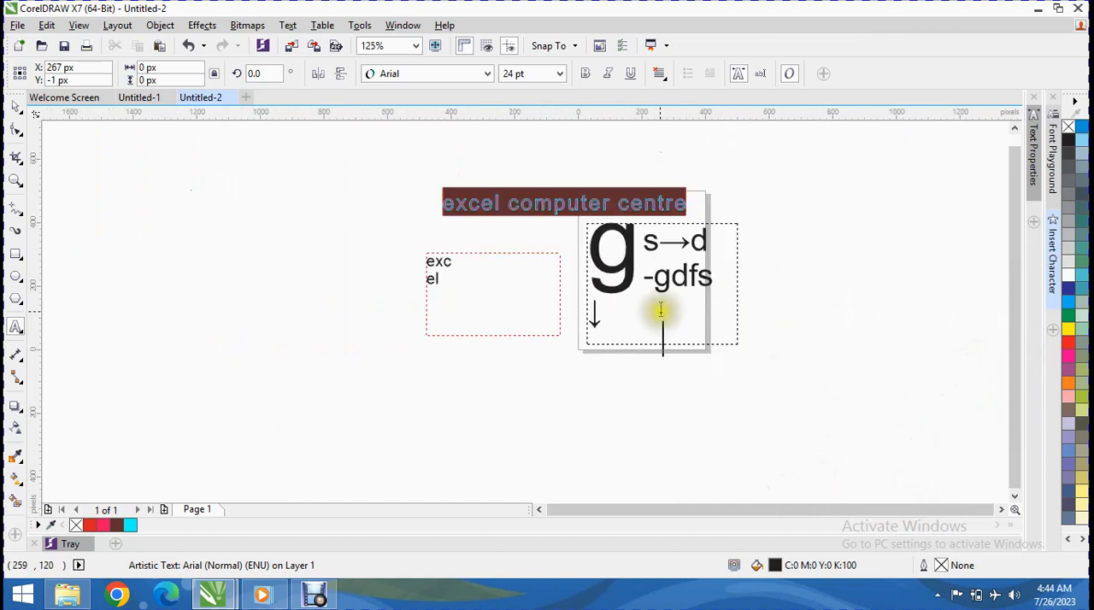
scroll(660, 312, up, 2)
drag(619, 421, 855, 471)
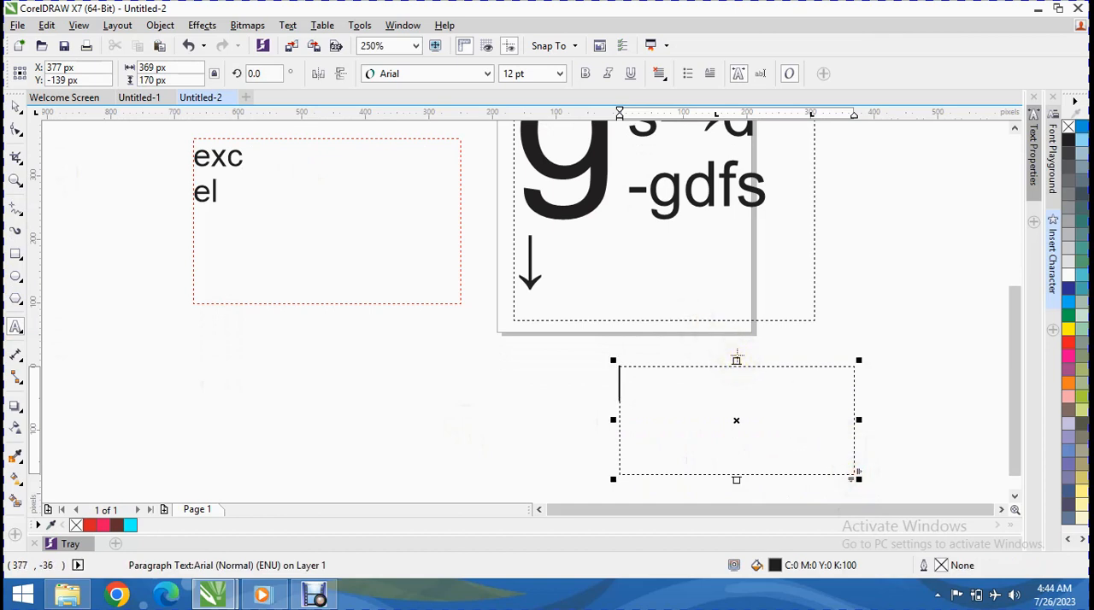
drag(736, 358, 720, 327)
scroll(671, 235, up, 3)
scroll(671, 235, down, 3)
drag(1012, 369, 1013, 309)
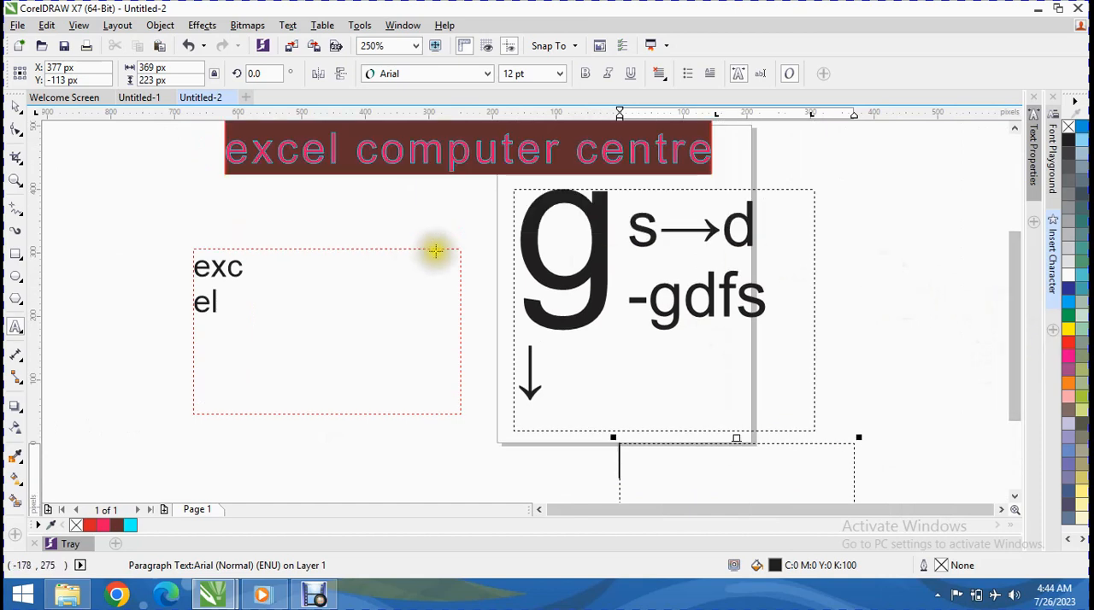
click(600, 220)
click(622, 365)
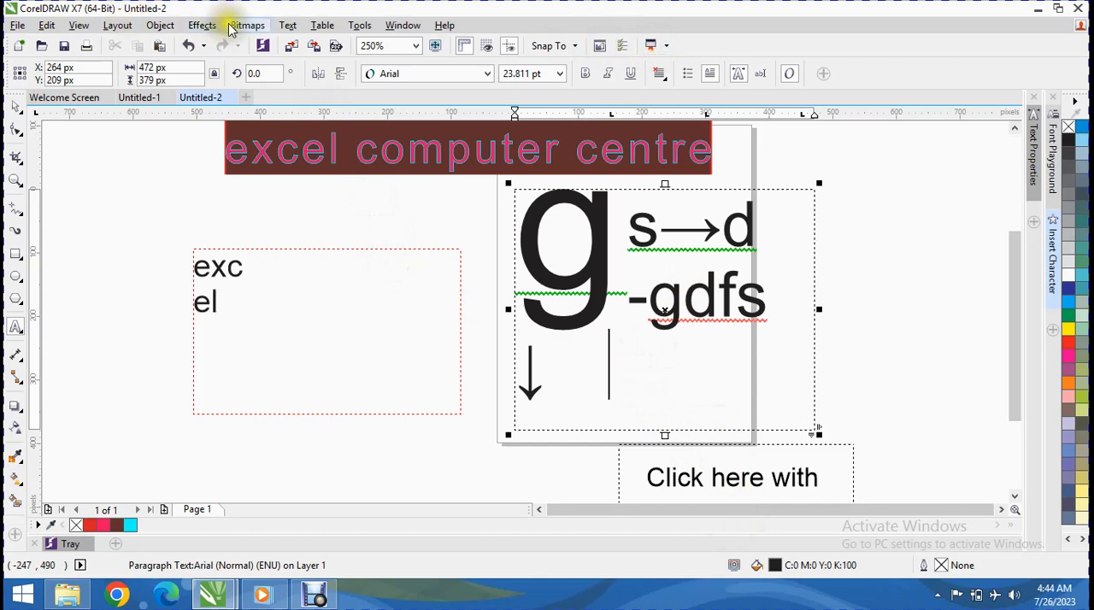
click(287, 33)
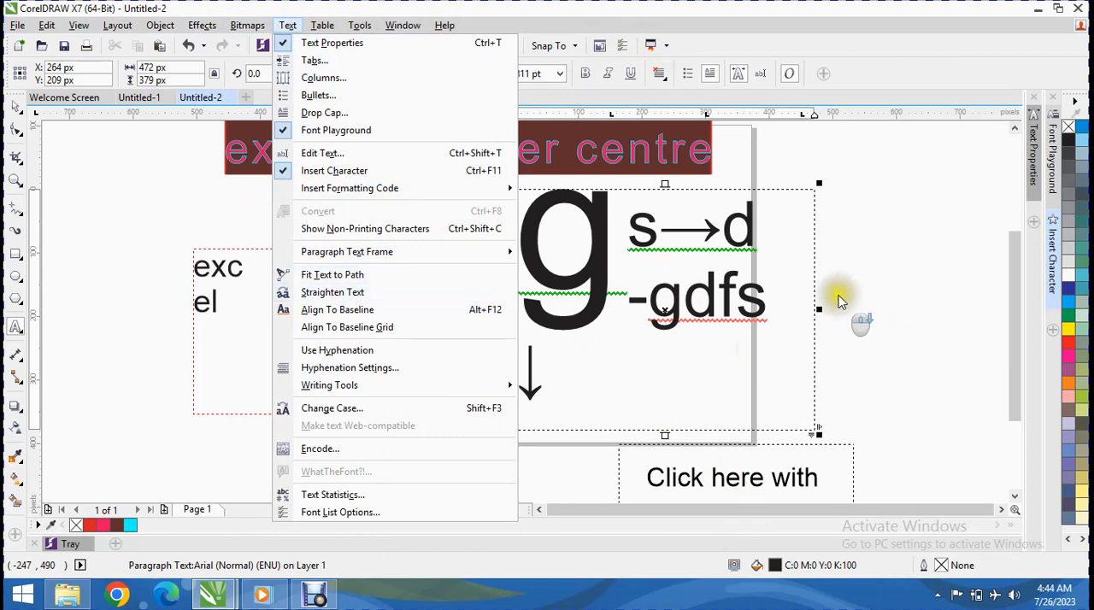
click(663, 389)
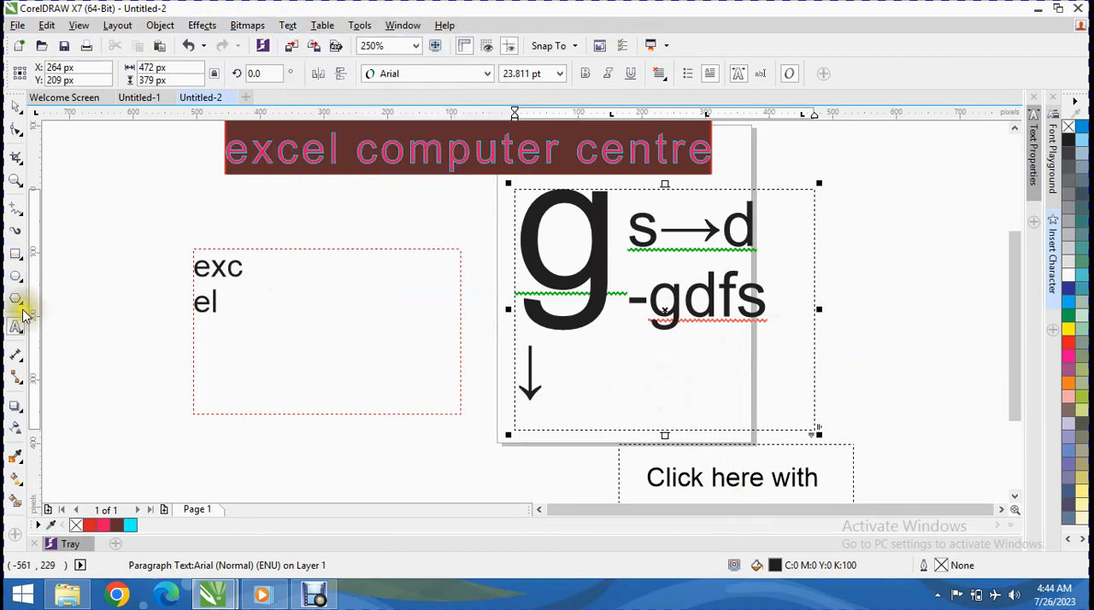
Step: Add a second page and draw an ellipse about 370 by 339 px on it, centred at about X 177 px, Y 224 px
click(15, 276)
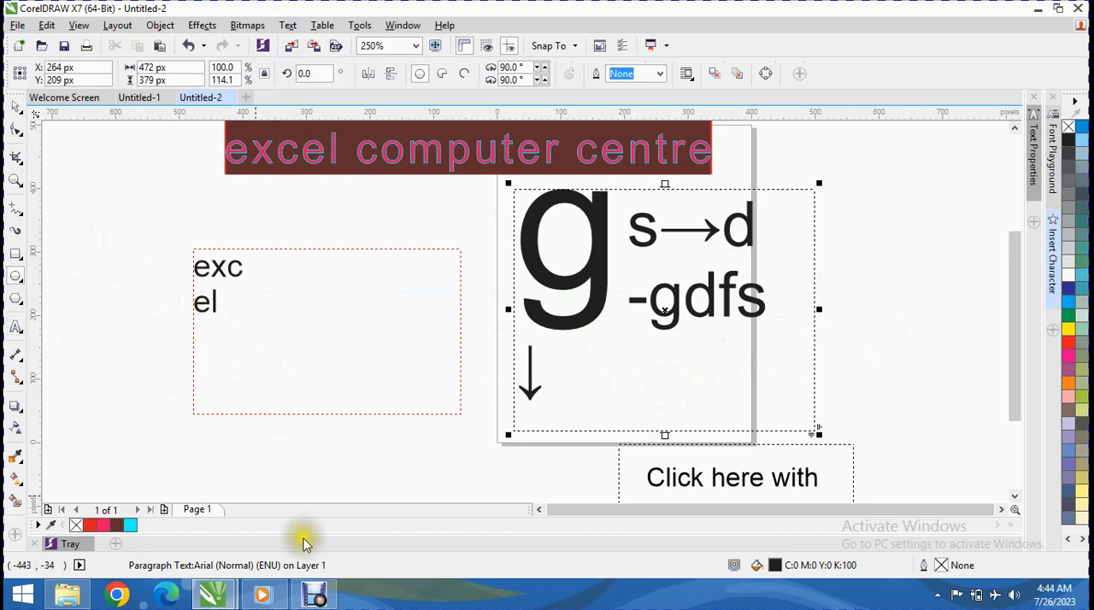
click(166, 510)
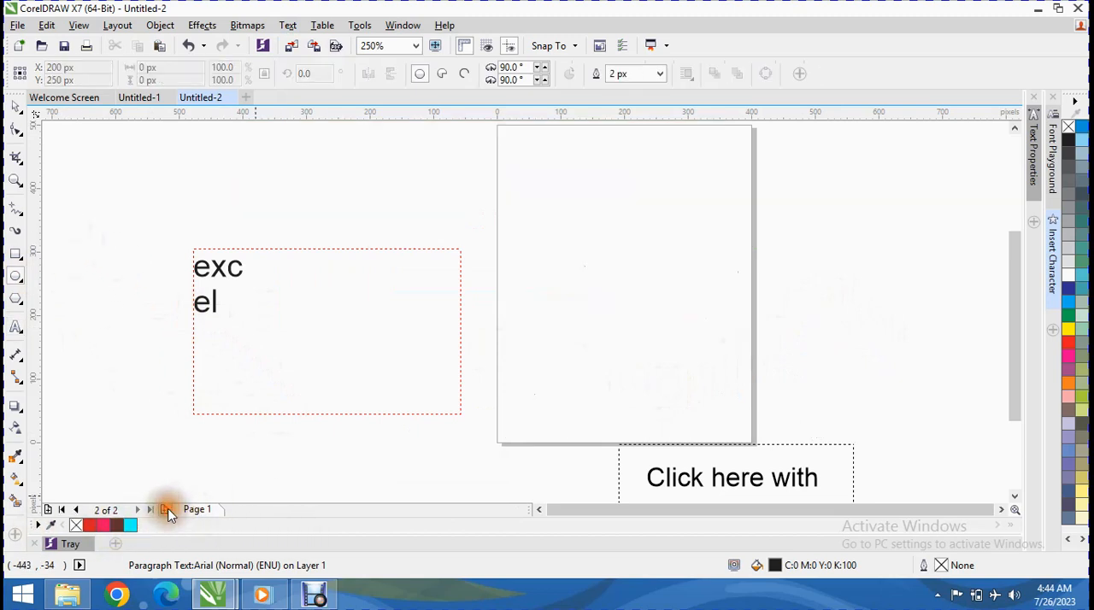
drag(459, 192, 642, 331)
drag(675, 367, 699, 412)
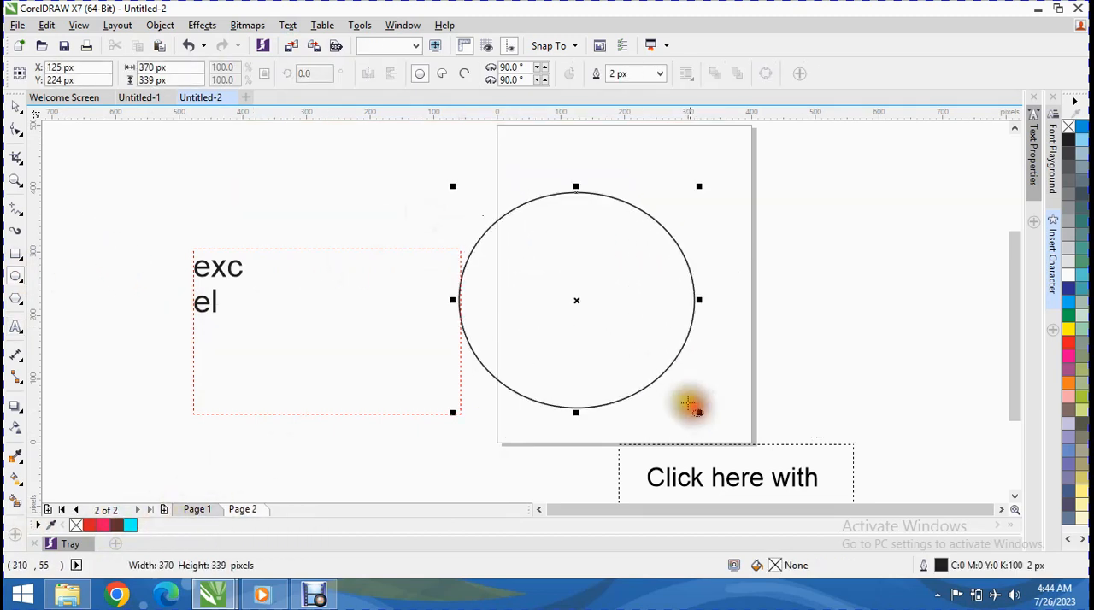
drag(574, 300, 607, 300)
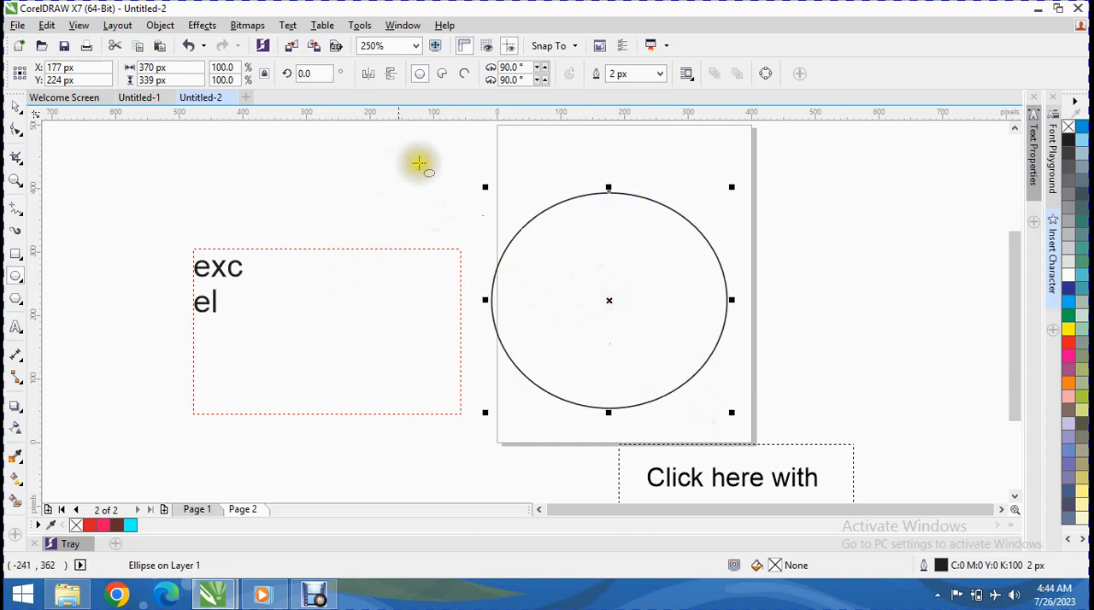
click(499, 141)
Step: Add the artistic text "excel computer centre" above the ellipse and scale it down to about 564 px wide
click(15, 330)
click(452, 149)
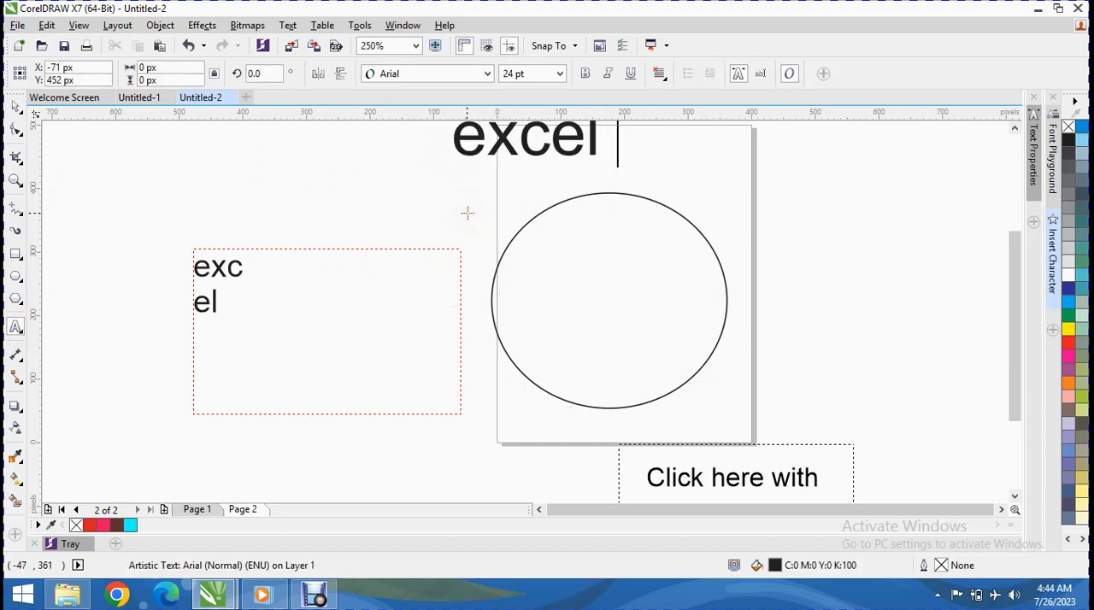
text(u)
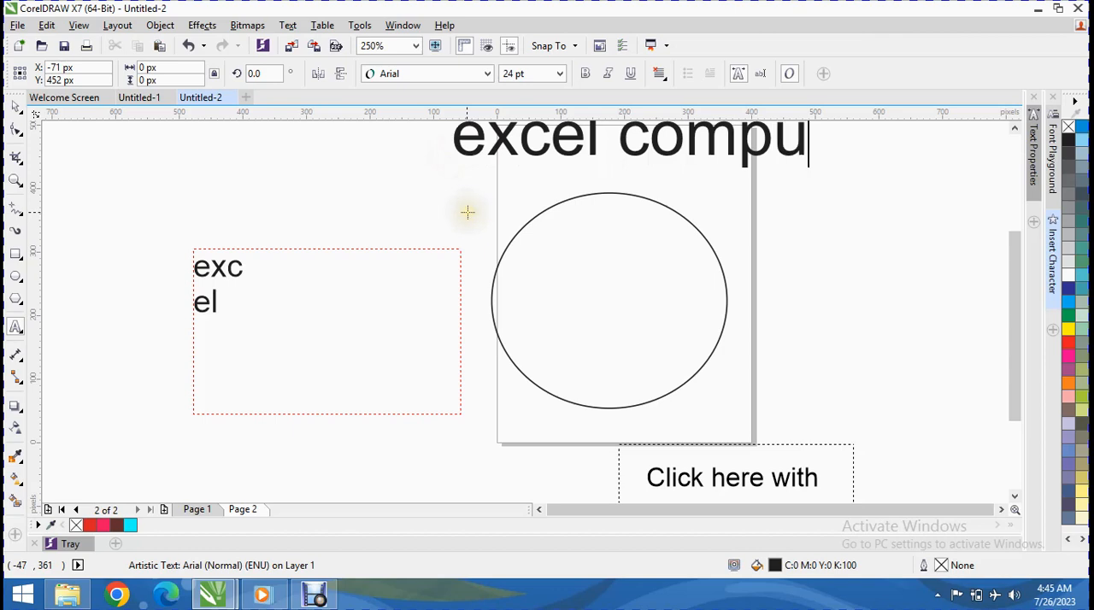
text(ter centre)
key(ctrl+space)
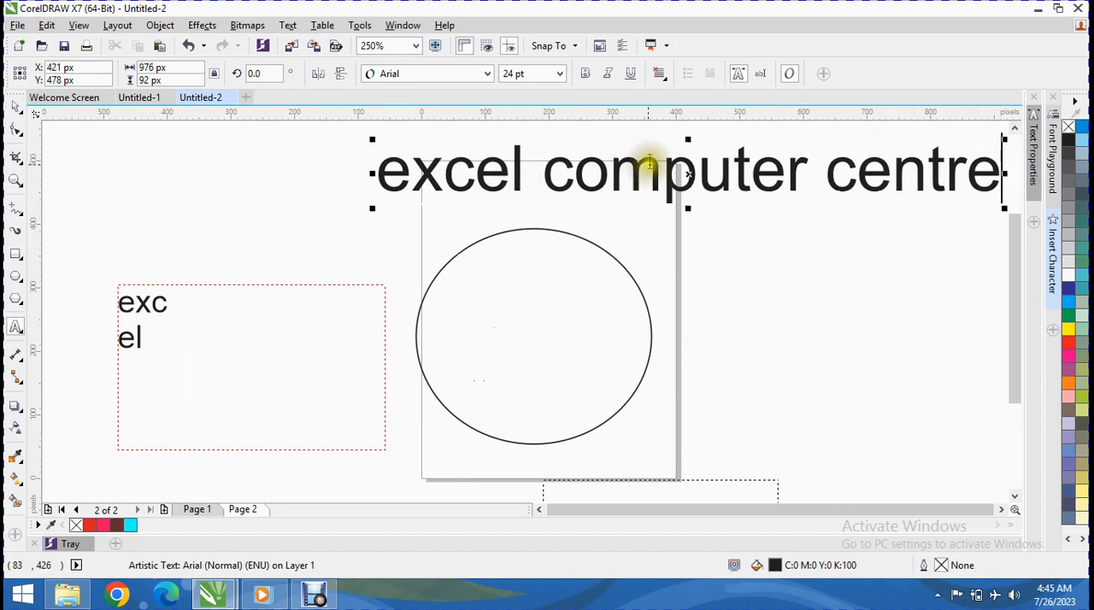
drag(1008, 207, 835, 180)
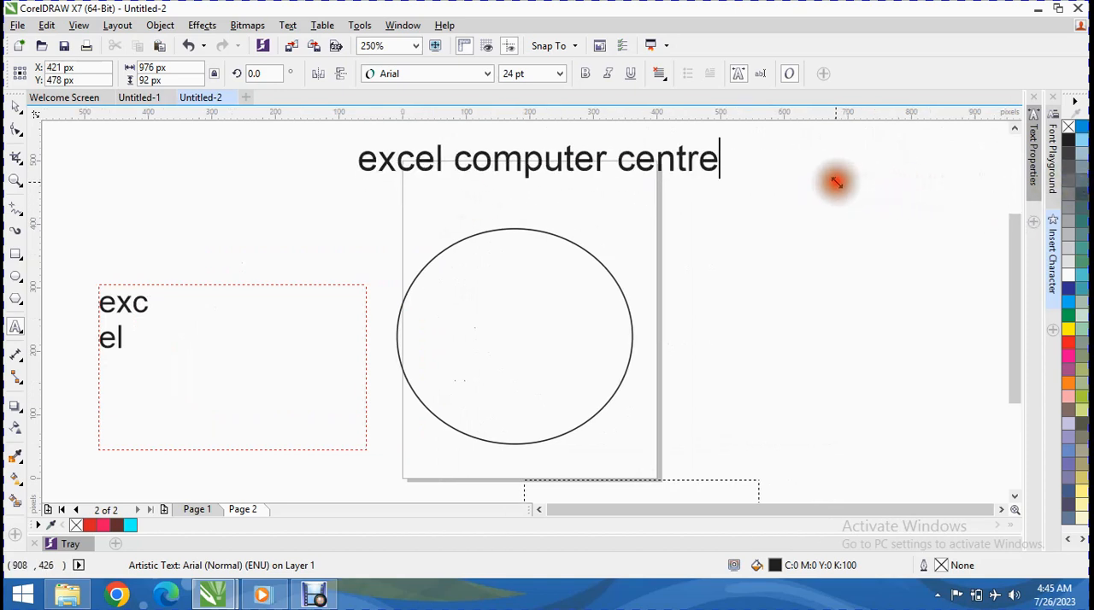
Step: Fit "excel computer centre" along the upper outside of the ellipse and enlarge the curved text to about 15 pt
click(285, 23)
click(384, 275)
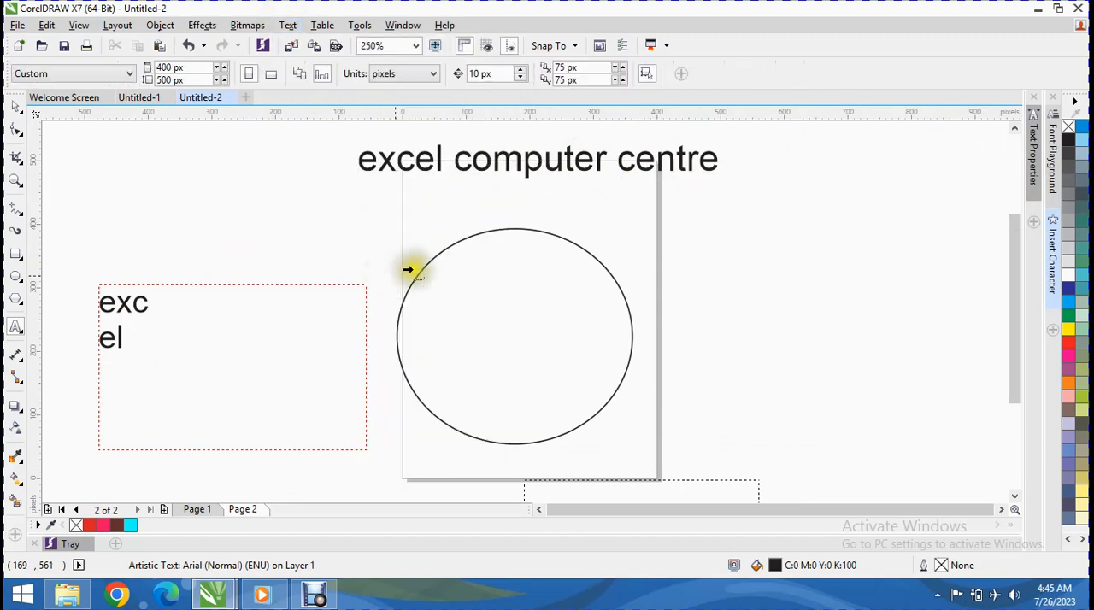
click(419, 251)
click(526, 324)
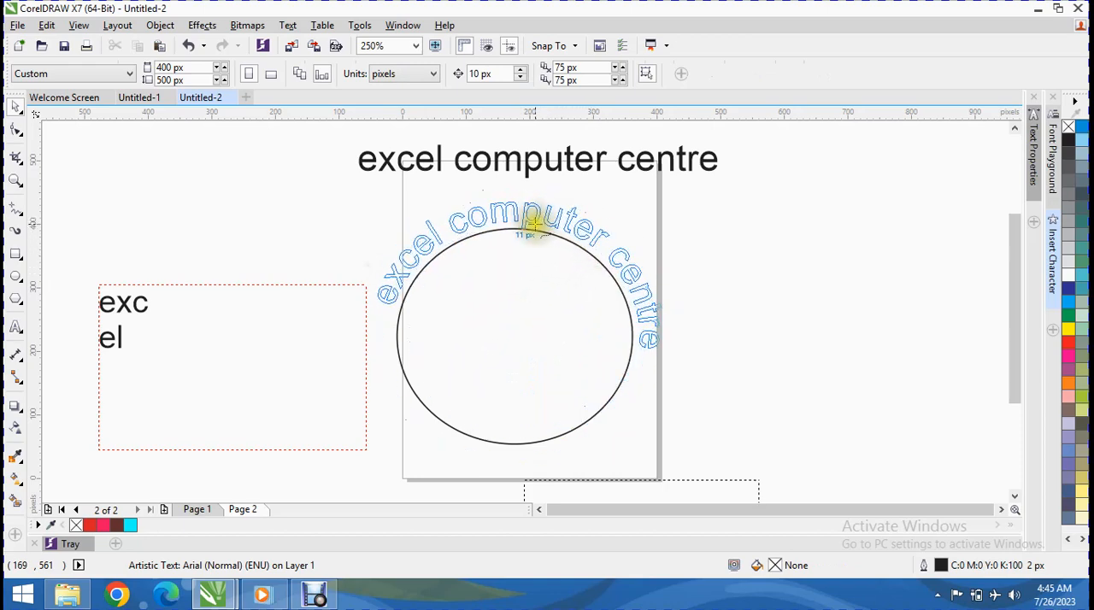
click(498, 229)
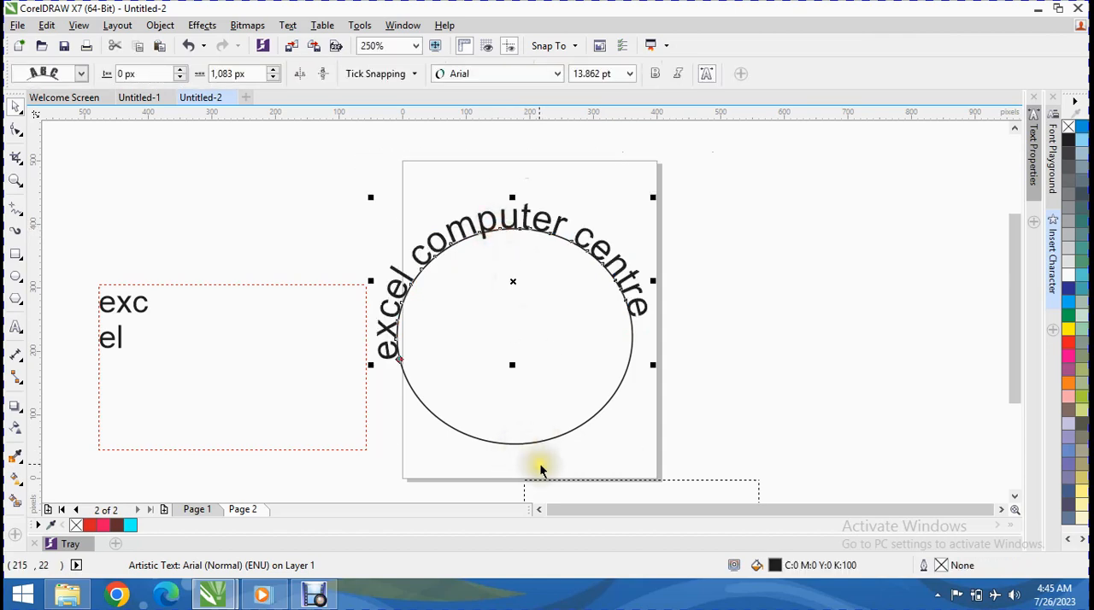
drag(653, 365, 659, 454)
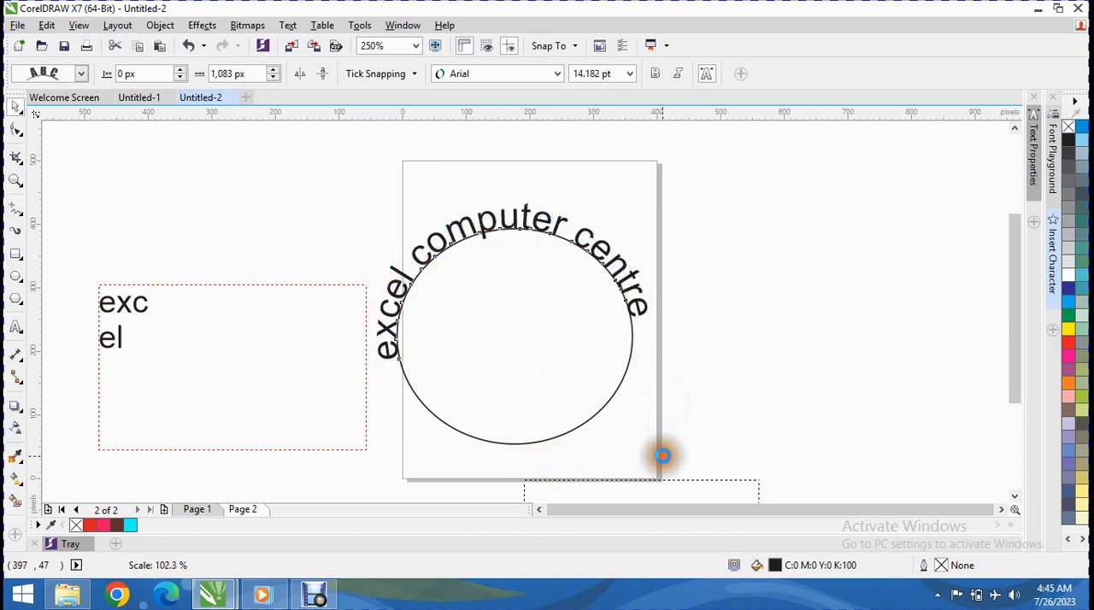
drag(657, 371, 670, 451)
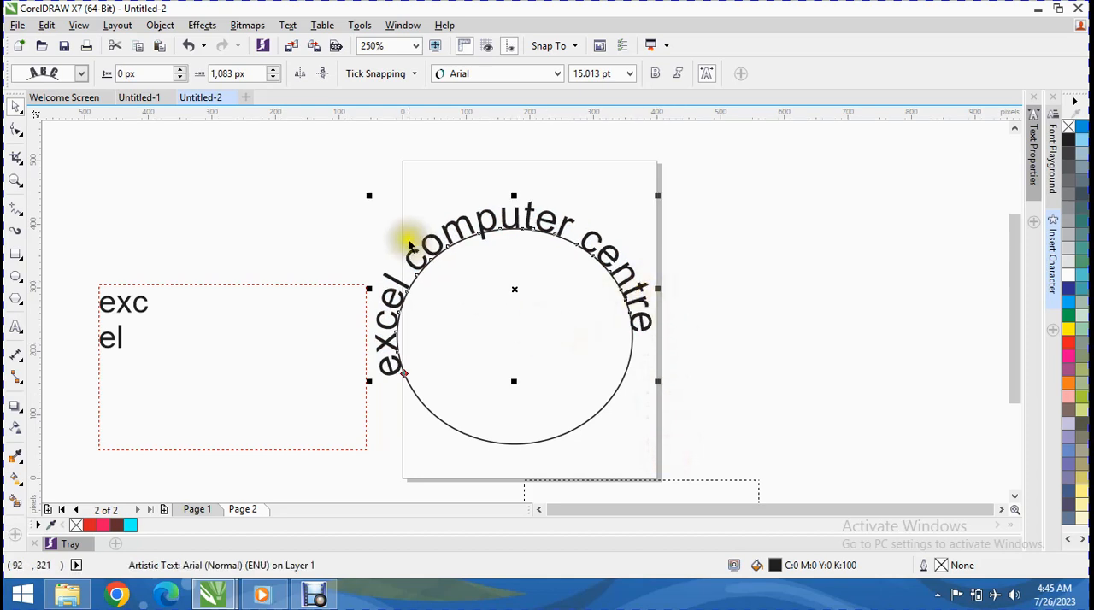
Step: Move the curved "excel computer centre" text inside the ellipse, with about -45 px distance from the path and 802 px offset
mouse_move(526, 226)
mouse_down()
mouse_move(519, 219)
mouse_move(549, 245)
mouse_move(528, 245)
mouse_up()
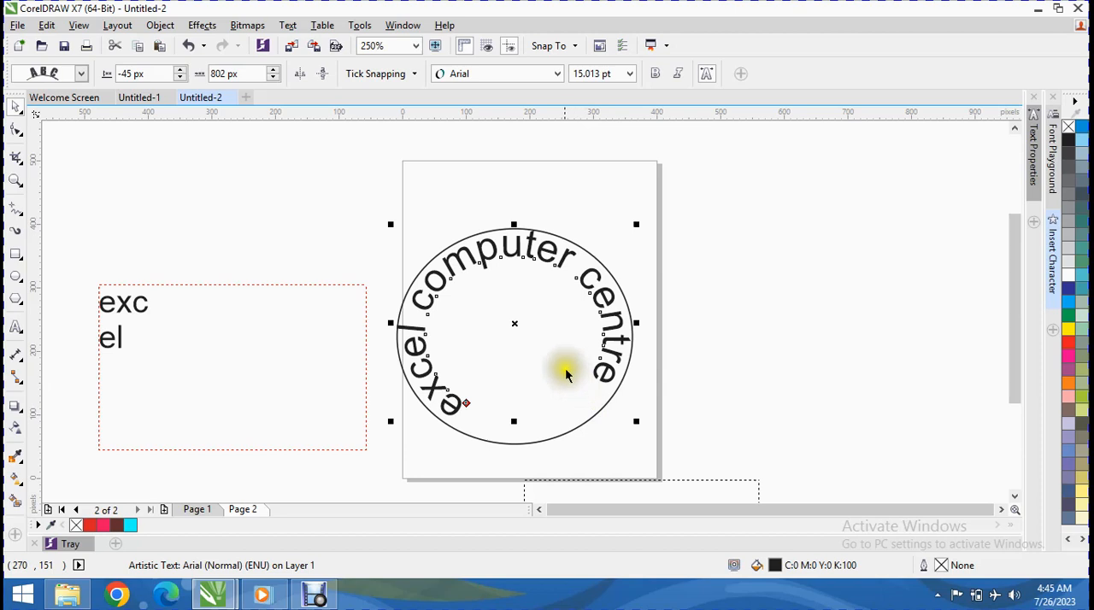
click(547, 346)
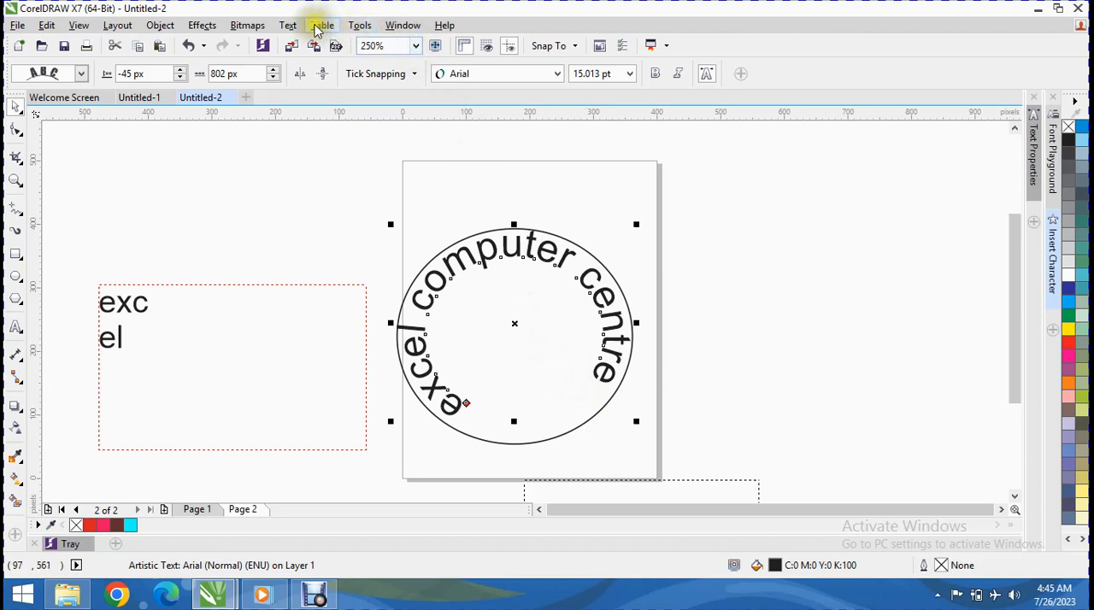
Step: Try to fit the curved text to the paragraph frame beside the page as its path
click(289, 26)
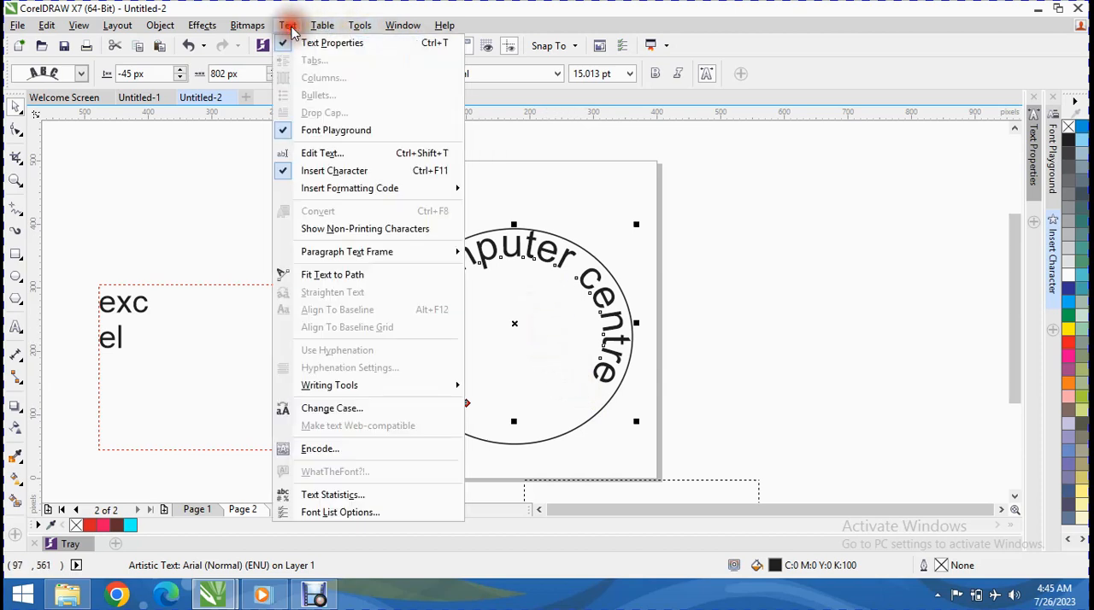
click(374, 276)
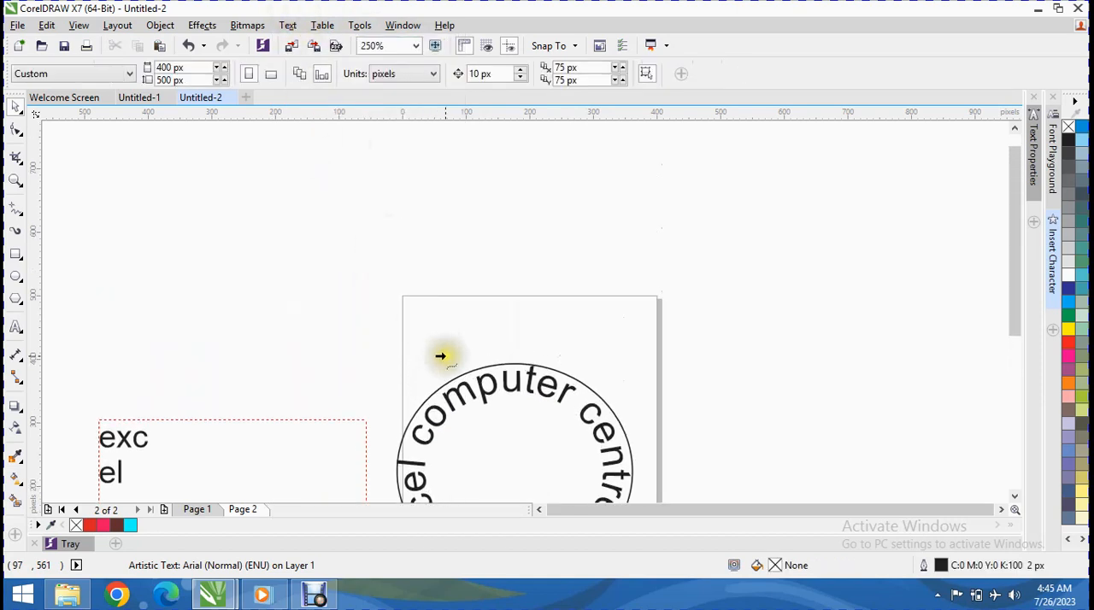
click(346, 422)
click(601, 323)
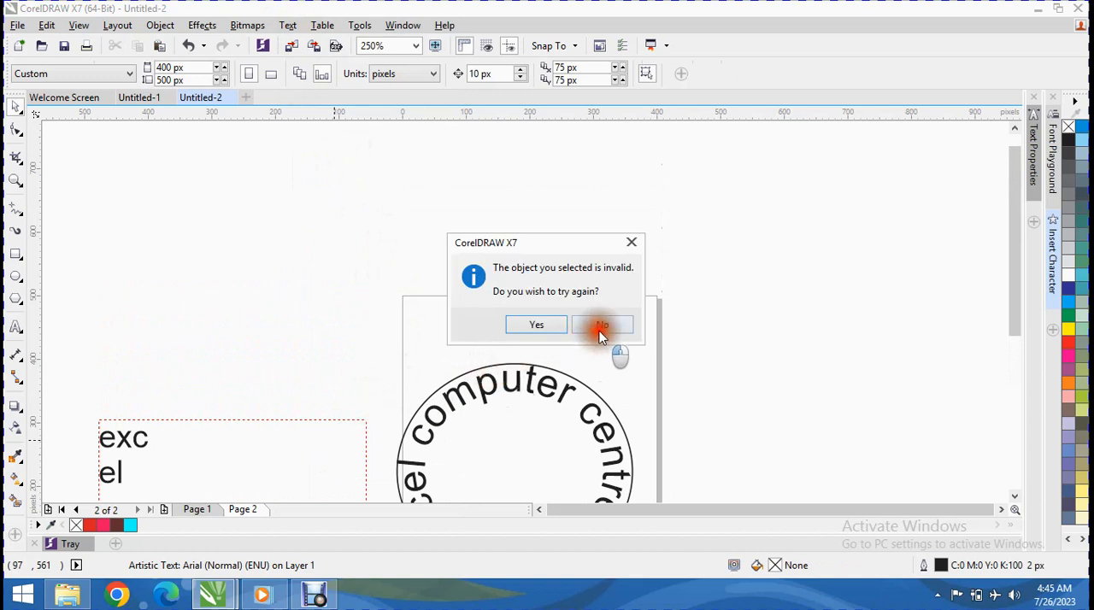
scroll(471, 404, down, 3)
scroll(472, 388, up, 3)
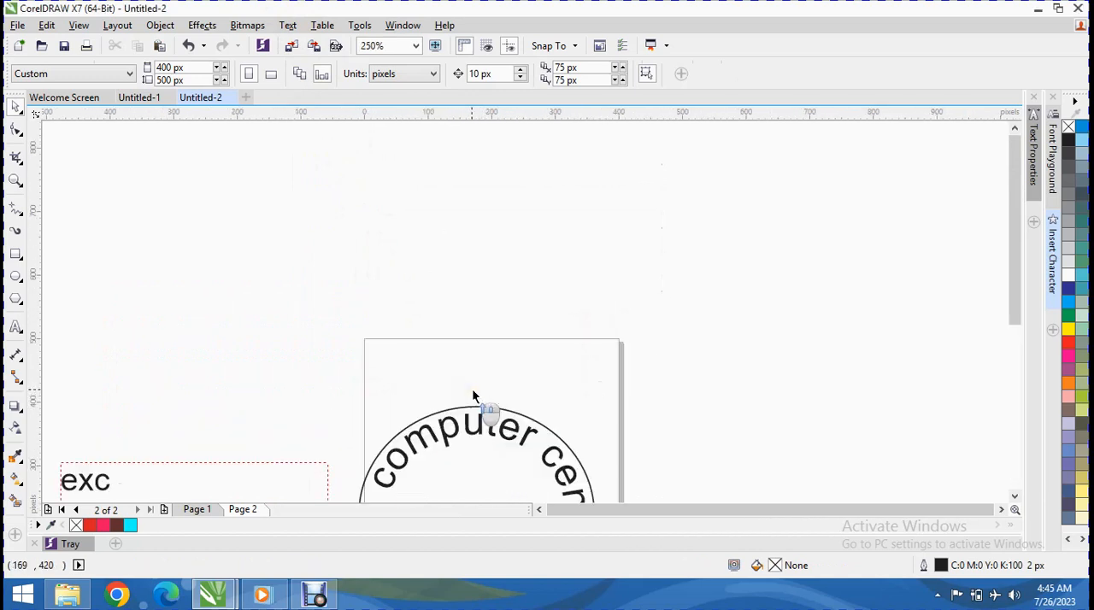
Step: Apply Straighten Text to the placeholder paragraph frame below the page
drag(1014, 232, 1002, 354)
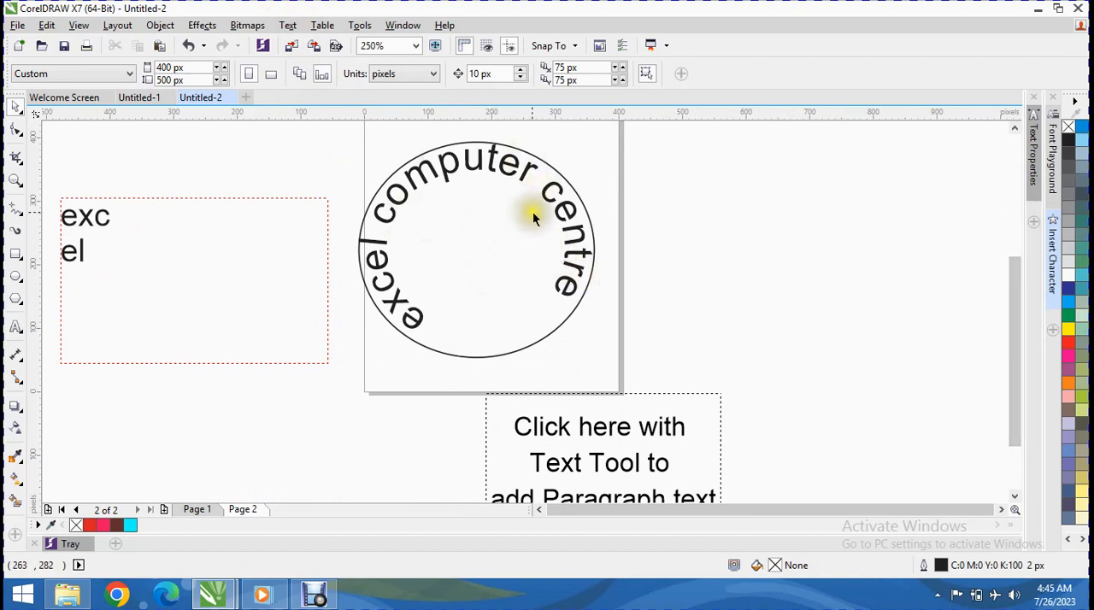
click(287, 25)
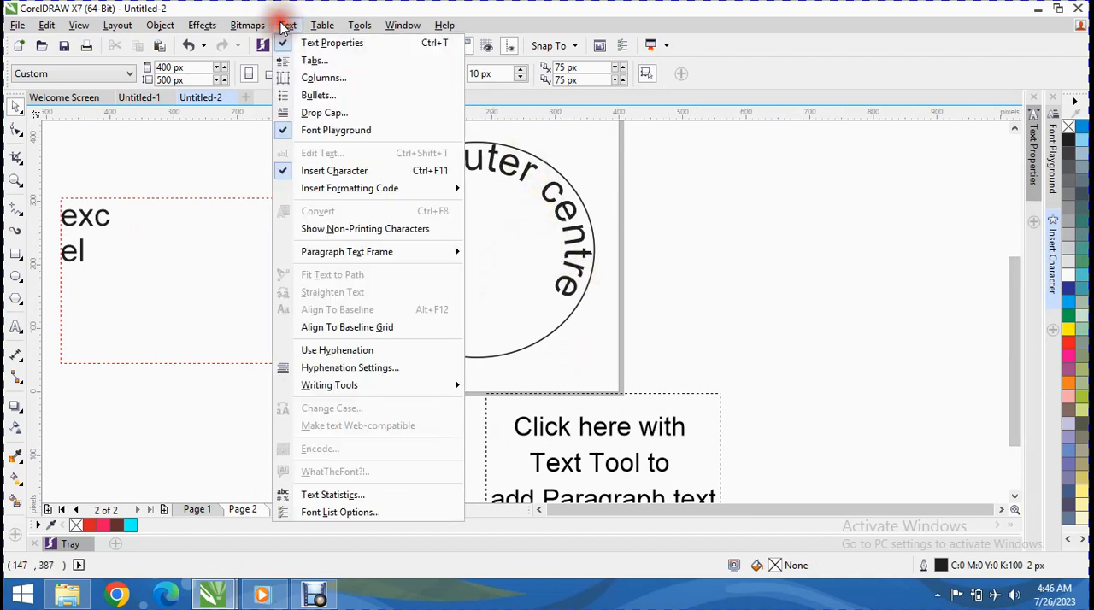
click(640, 234)
click(617, 446)
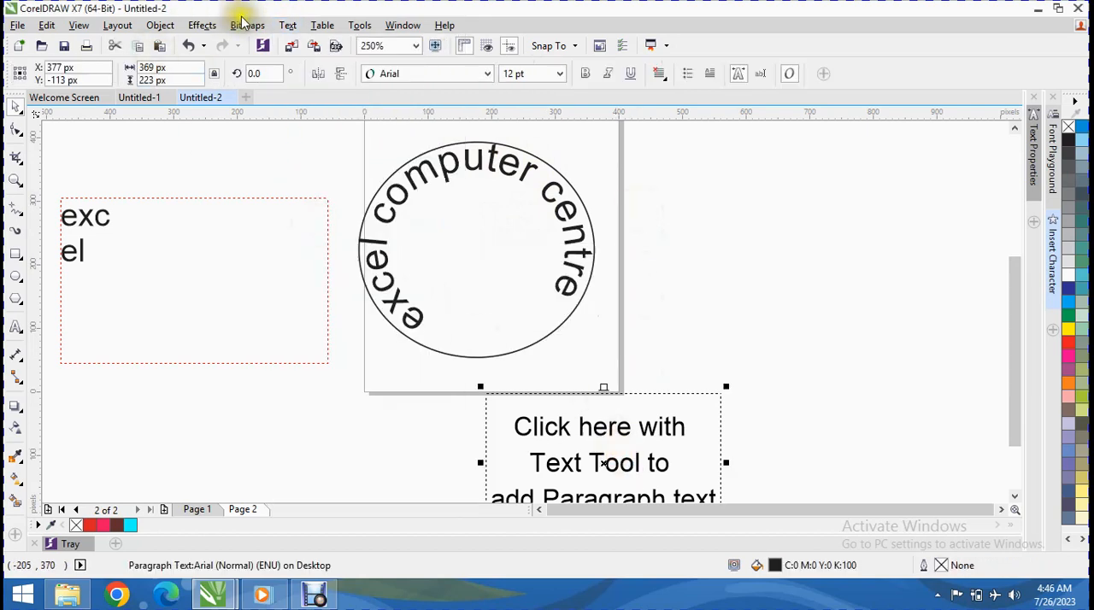
click(287, 25)
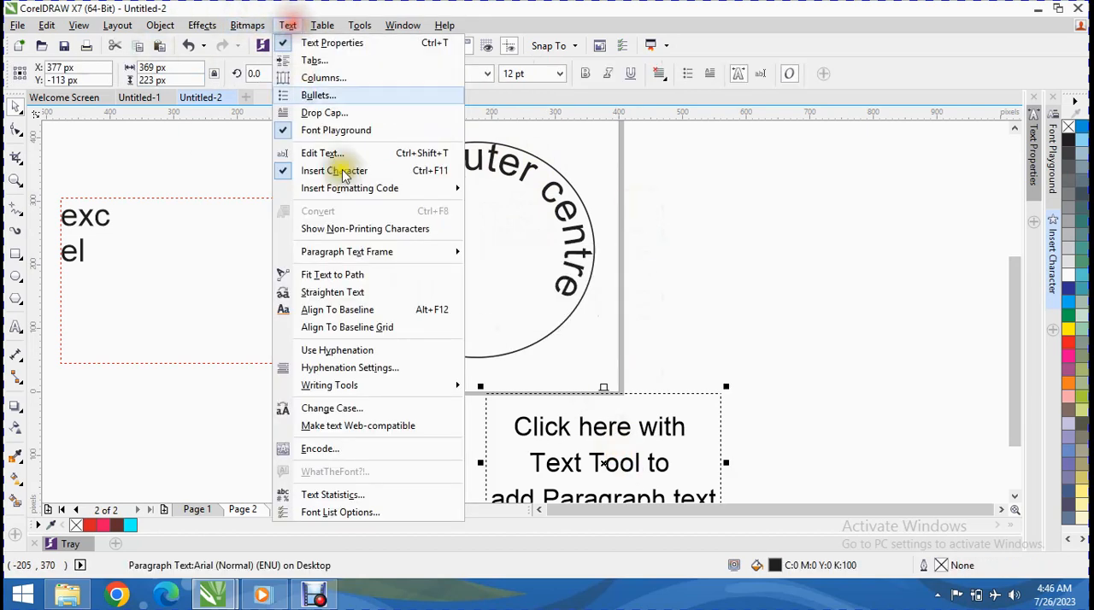
click(395, 295)
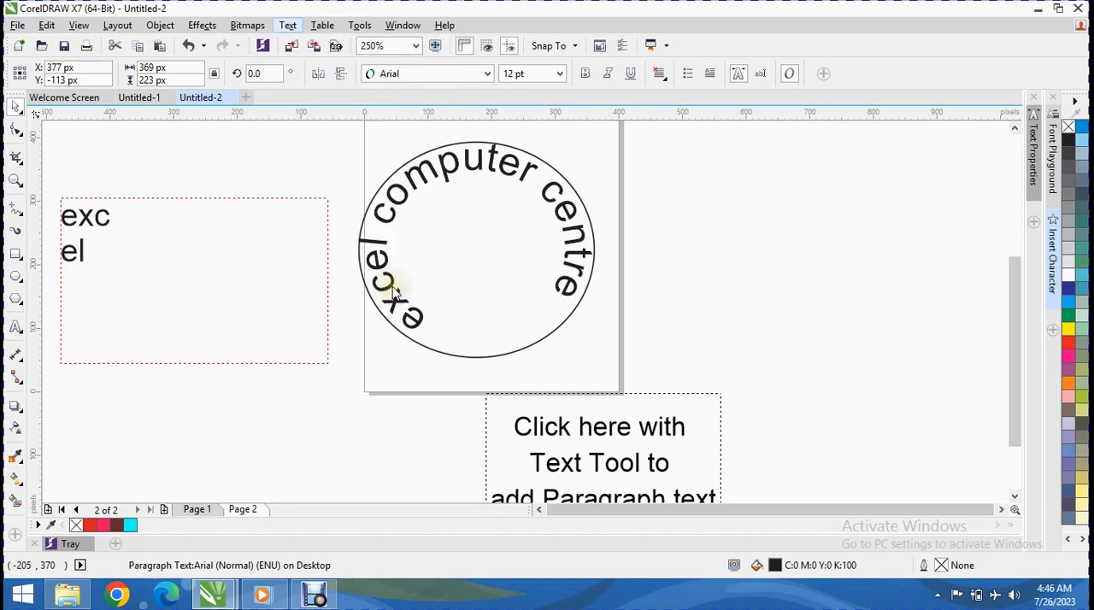
Step: Align the placeholder frame's text to the baseline and turn on alignment to the baseline grid
click(289, 24)
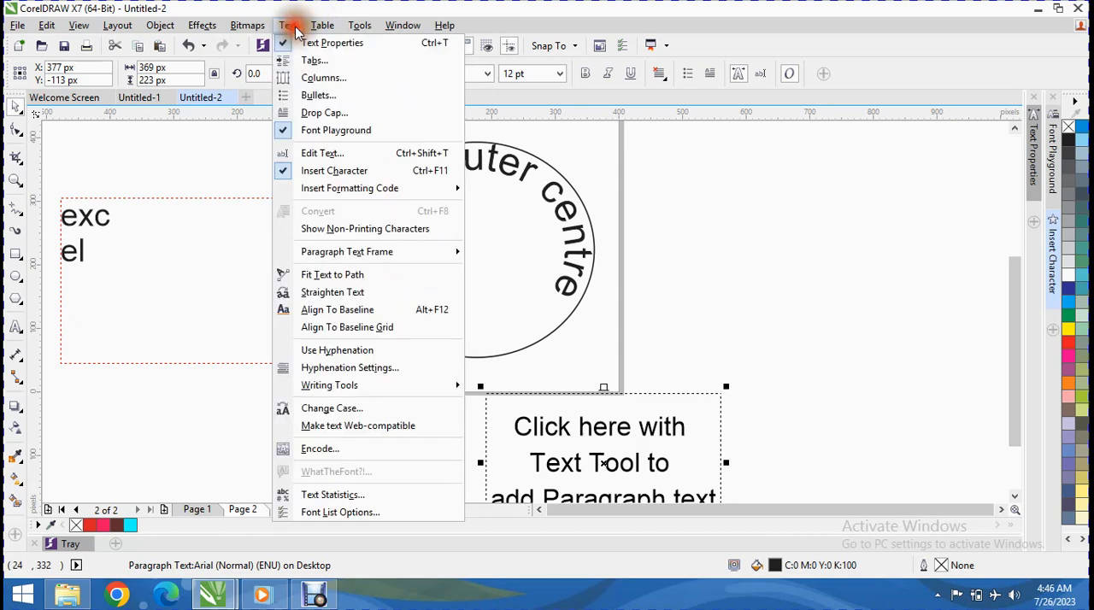
click(383, 313)
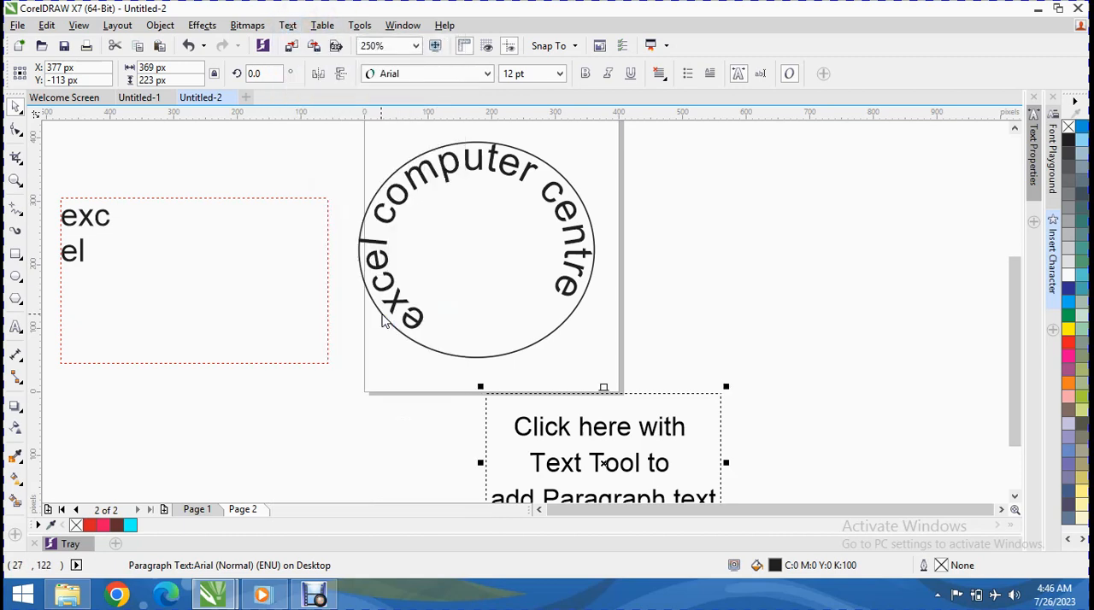
click(288, 25)
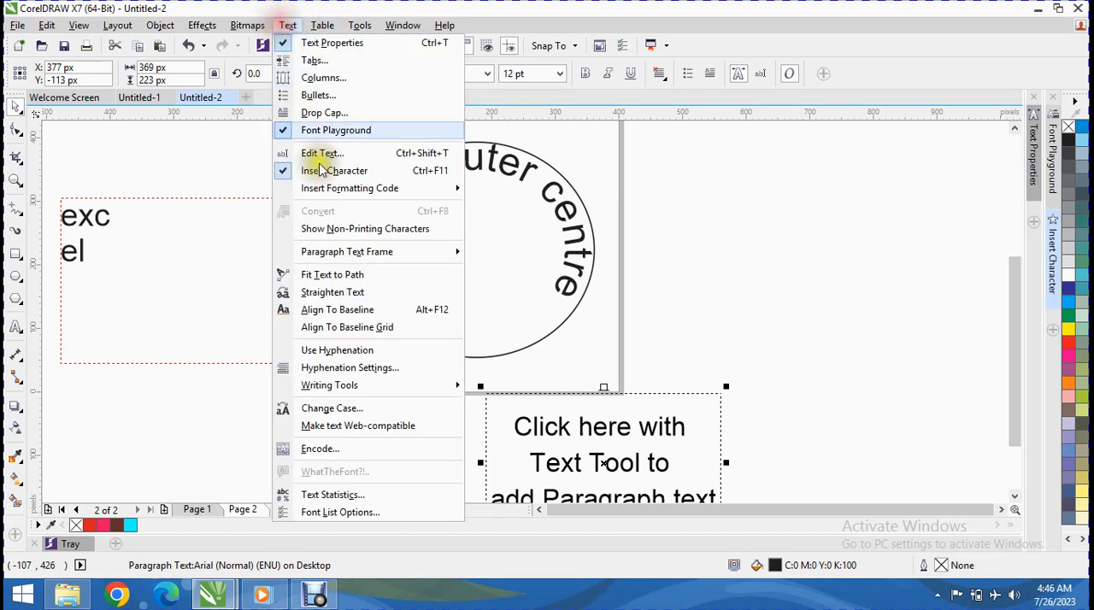
click(347, 329)
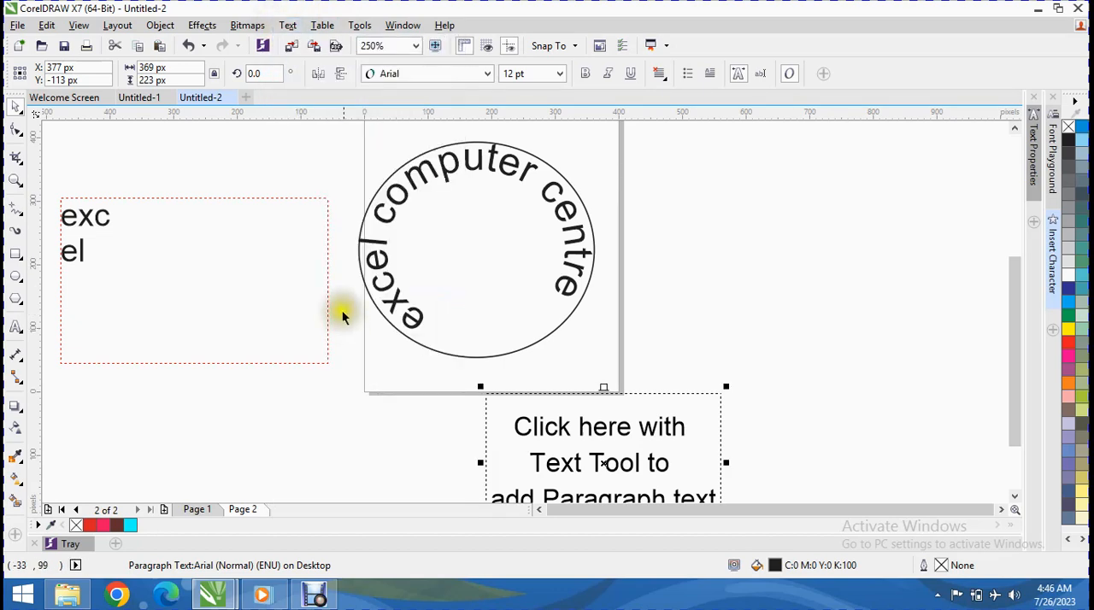
Step: Spell-check the document, try the suggested replacements for "centre" including "centrex", and skip all occurrences of the word
click(313, 25)
click(275, 7)
click(285, 25)
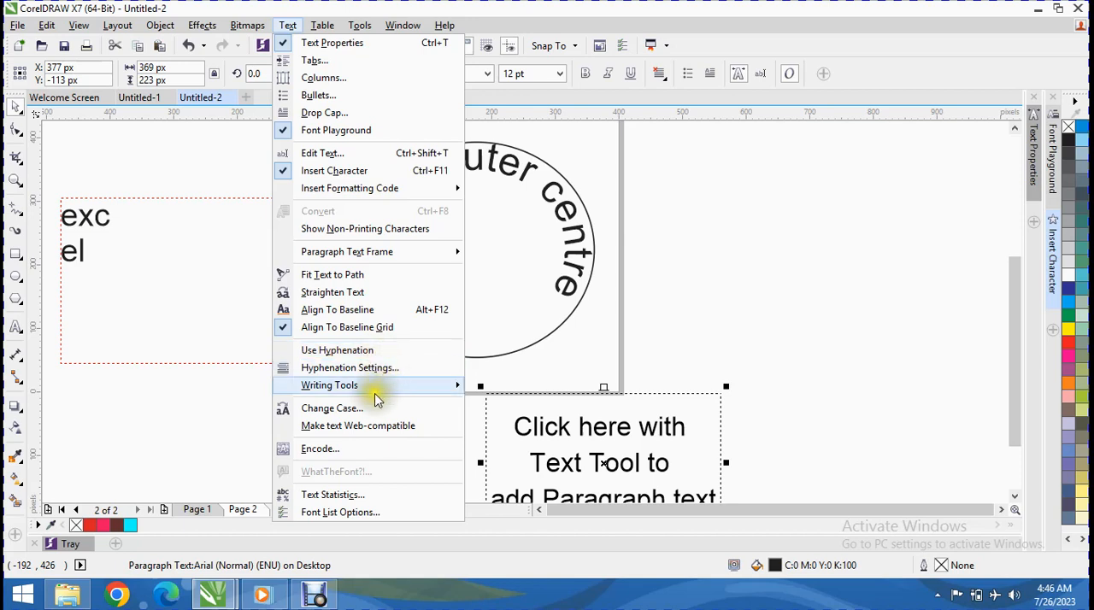
mouse_move(400, 386)
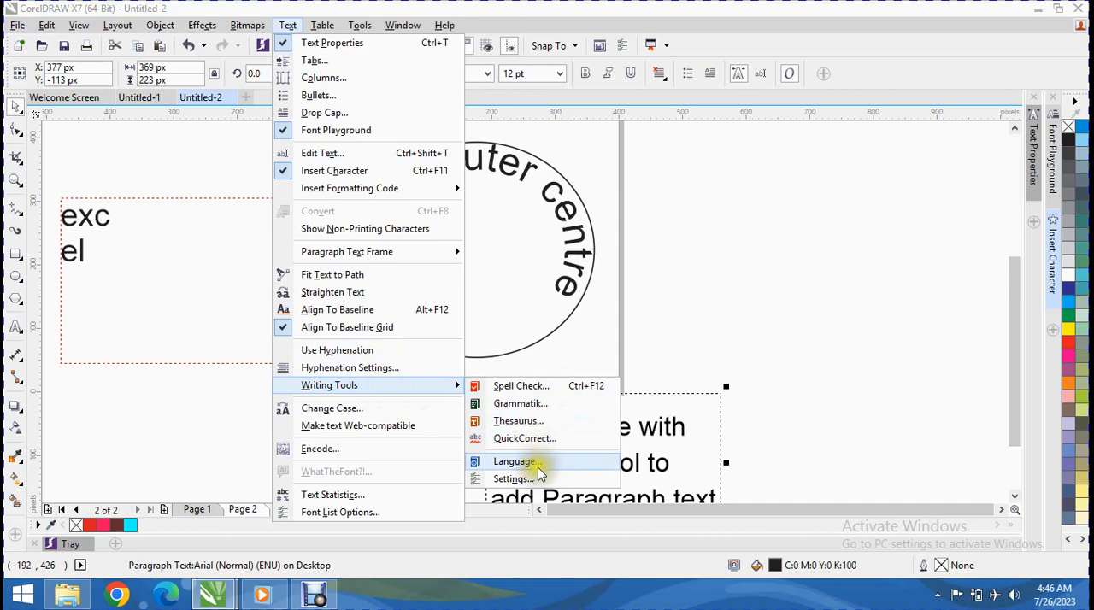
click(552, 386)
drag(551, 385, 468, 156)
click(402, 203)
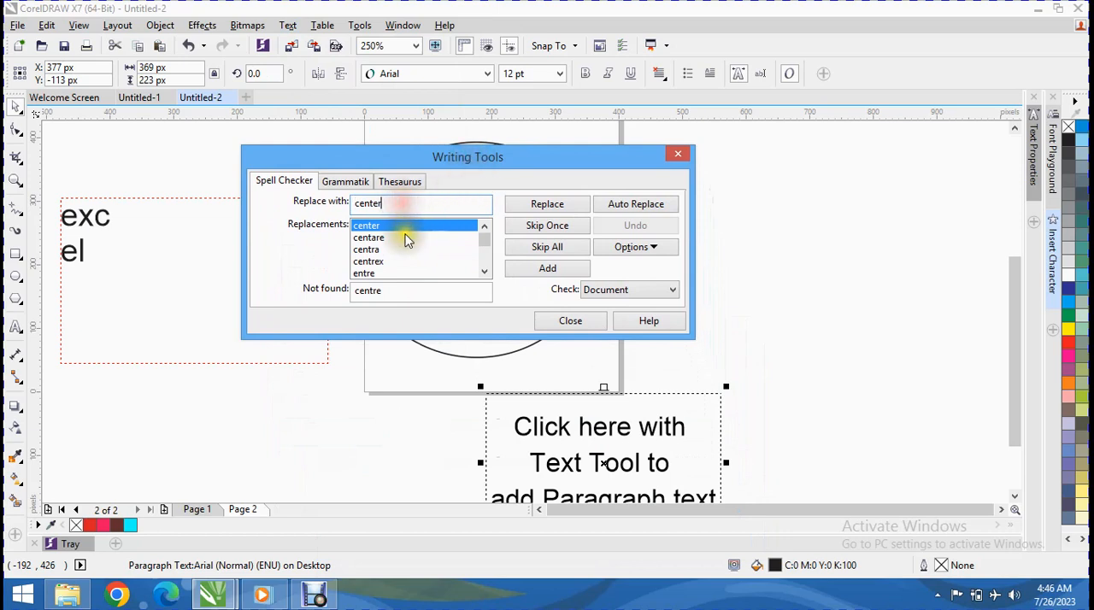
click(395, 249)
click(372, 260)
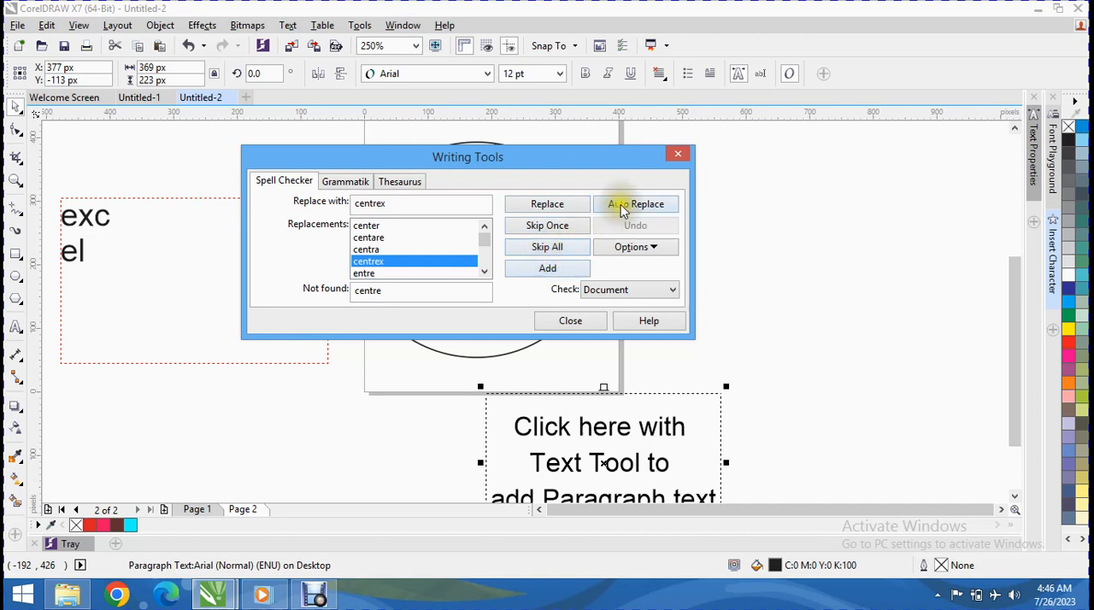
click(547, 247)
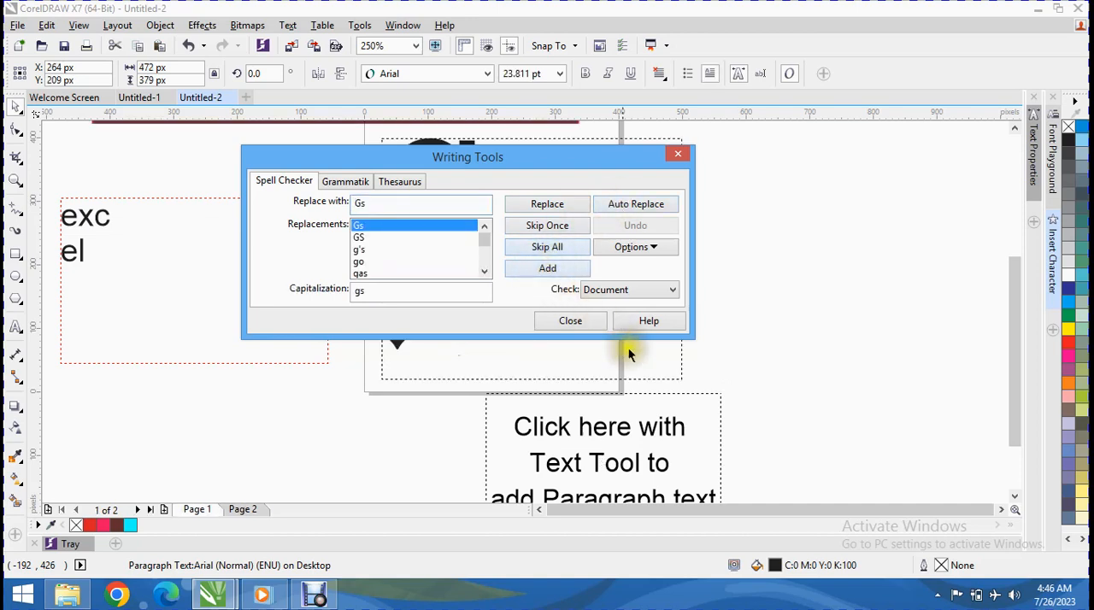
click(598, 322)
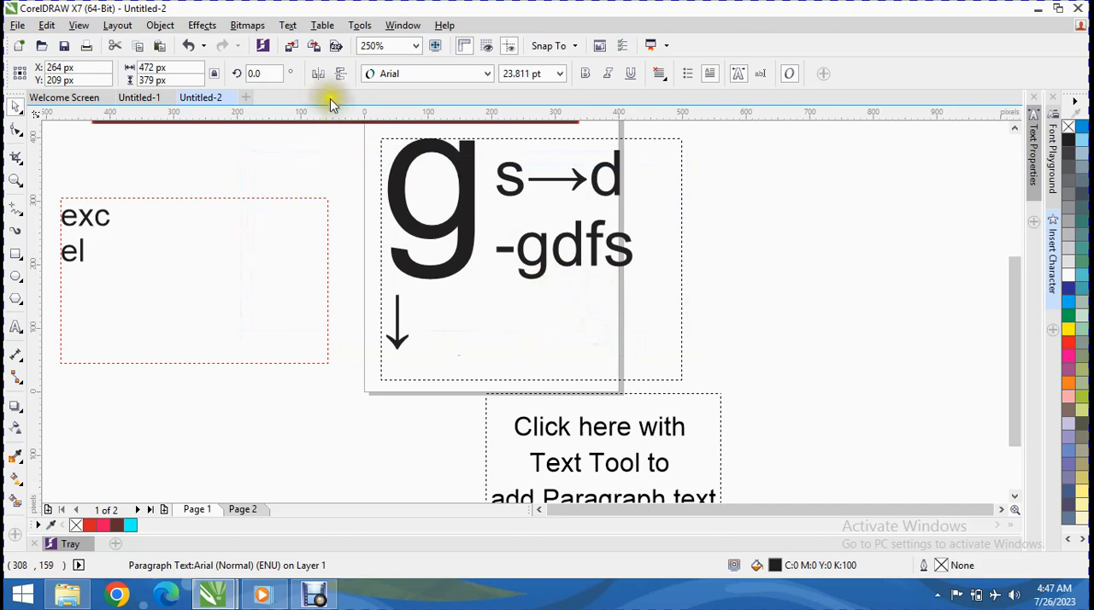
Step: Go through the Change Case options from lowercase to tOGGLE cASE for the drop-cap paragraph on page 1 without applying one
click(289, 25)
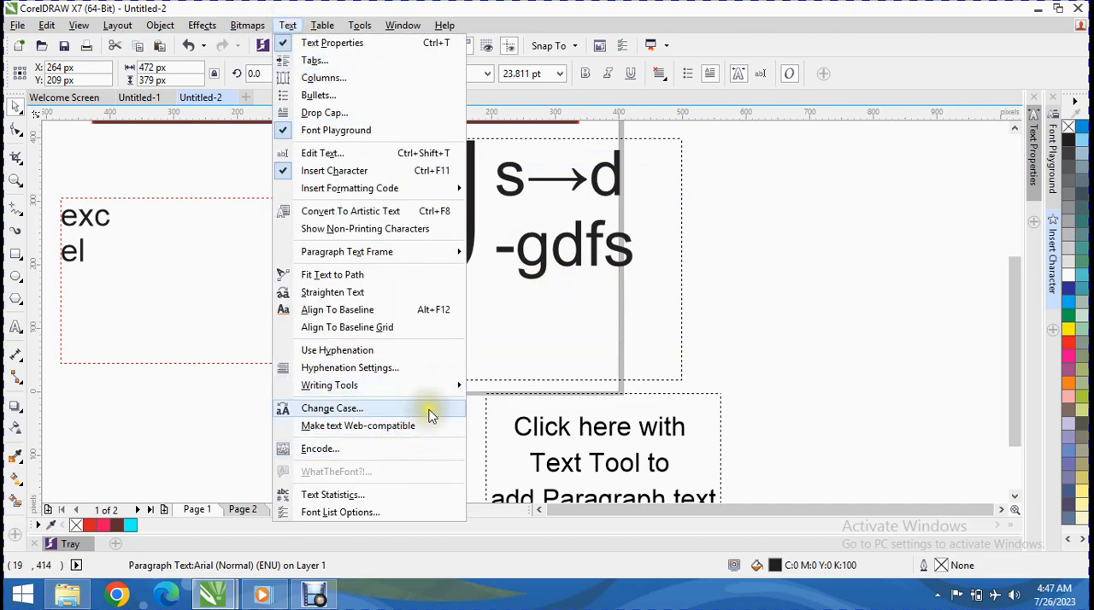
click(431, 410)
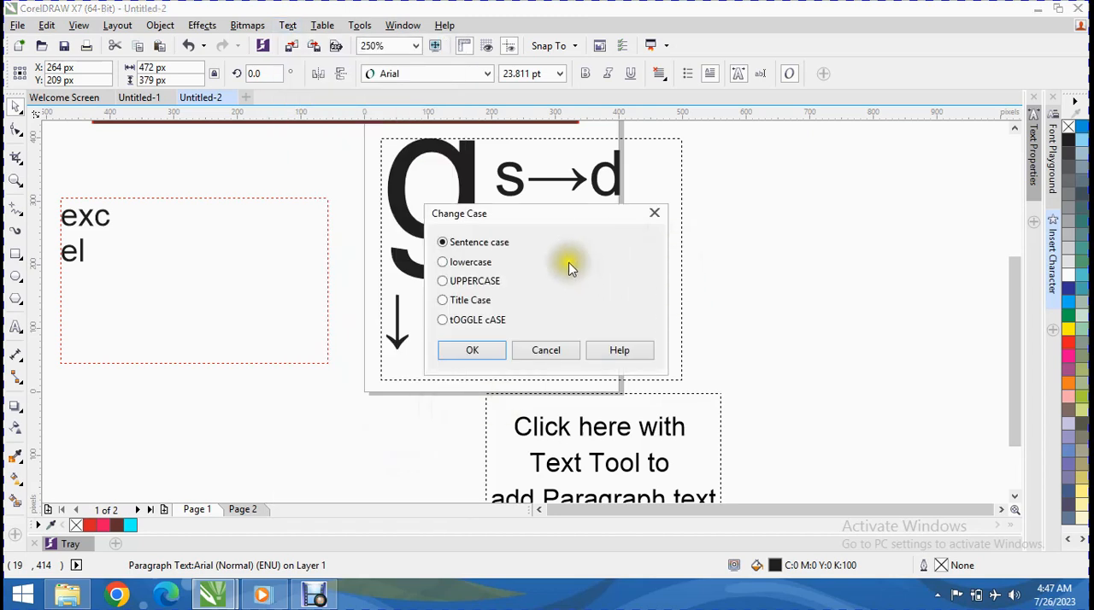
drag(536, 215, 792, 139)
click(722, 186)
click(718, 206)
click(720, 224)
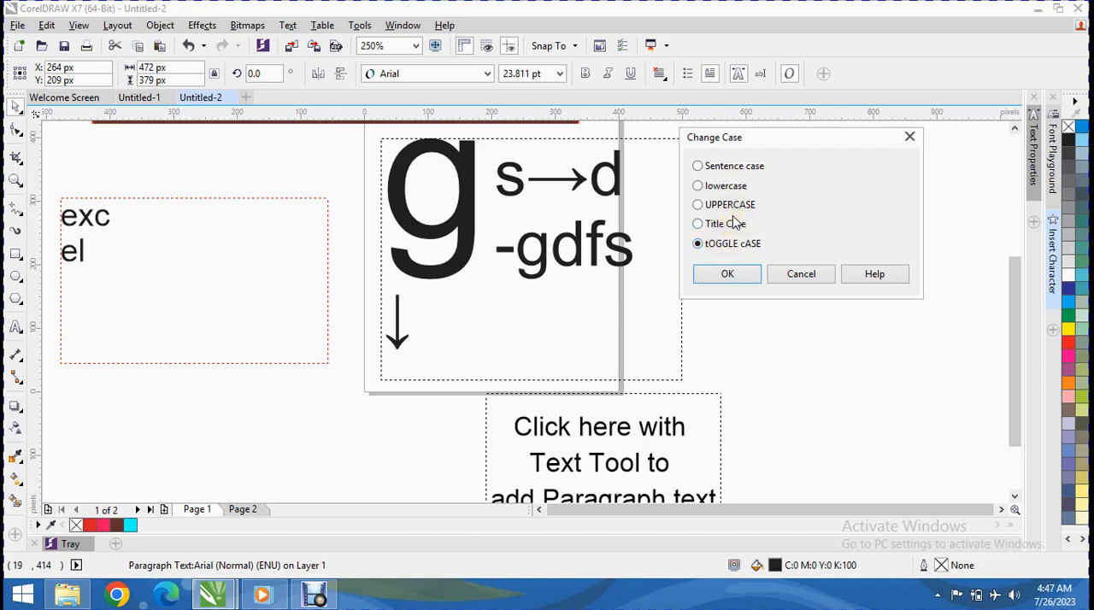
click(819, 276)
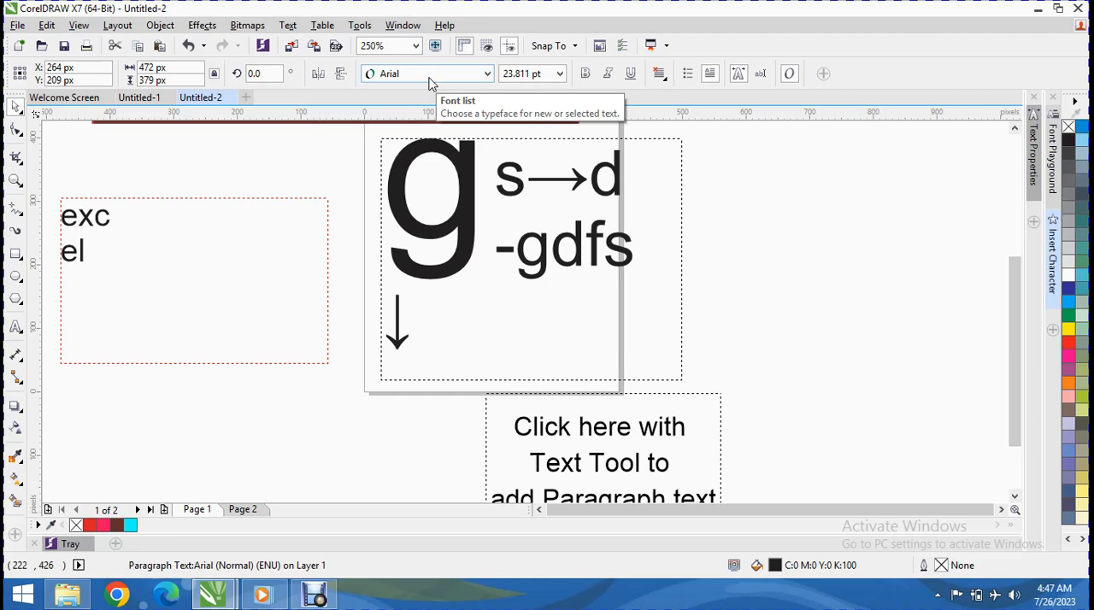
click(297, 28)
click(256, 59)
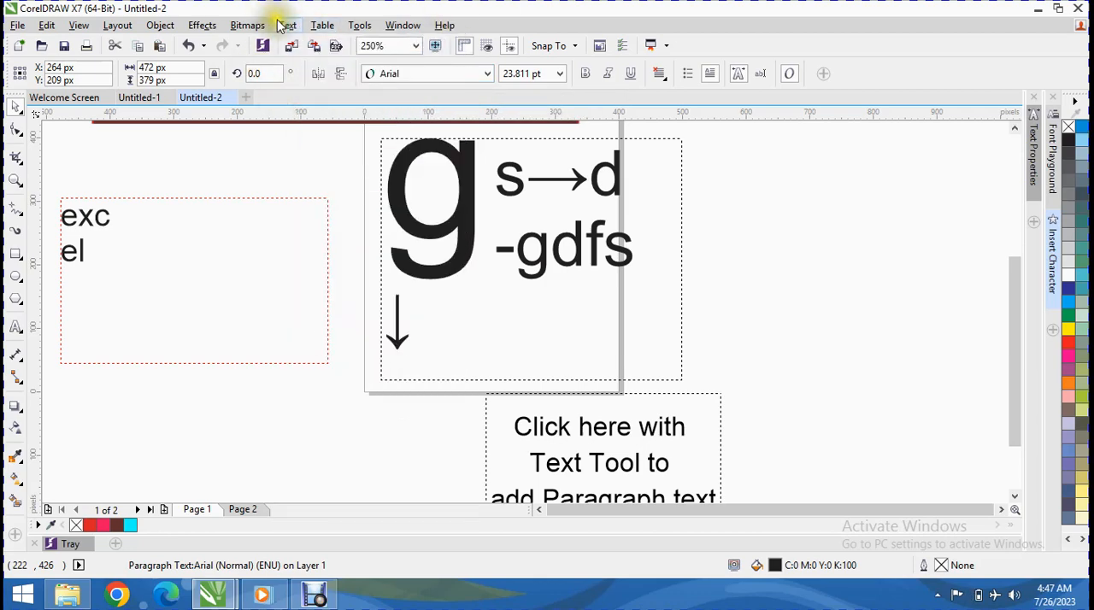
Step: Make the drop-cap paragraph web-compatible and move its frame leftward and slightly down, partly off the page
click(282, 24)
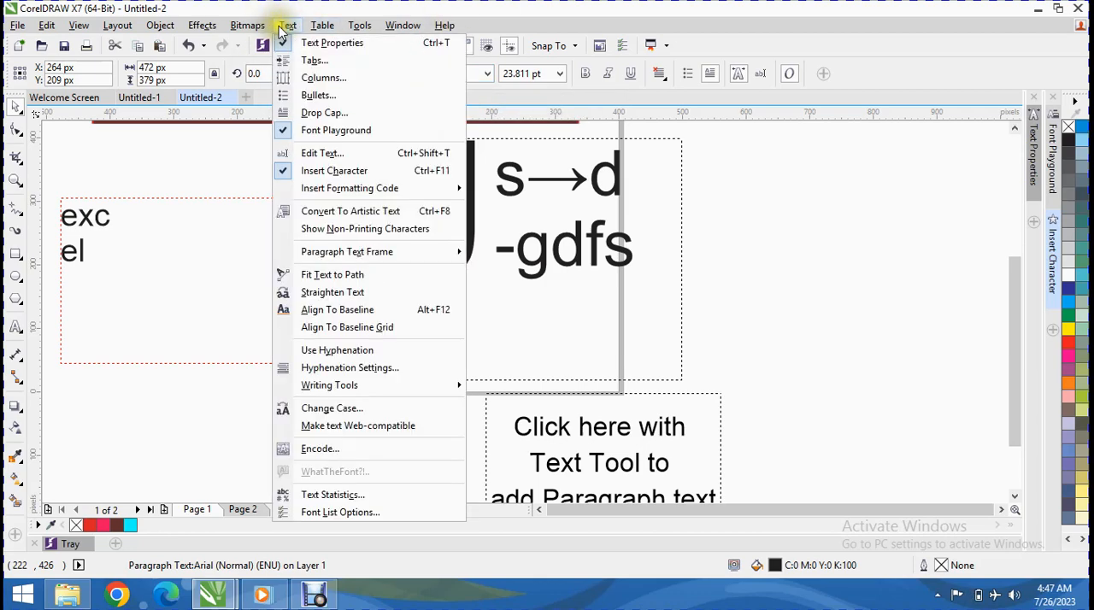
click(374, 432)
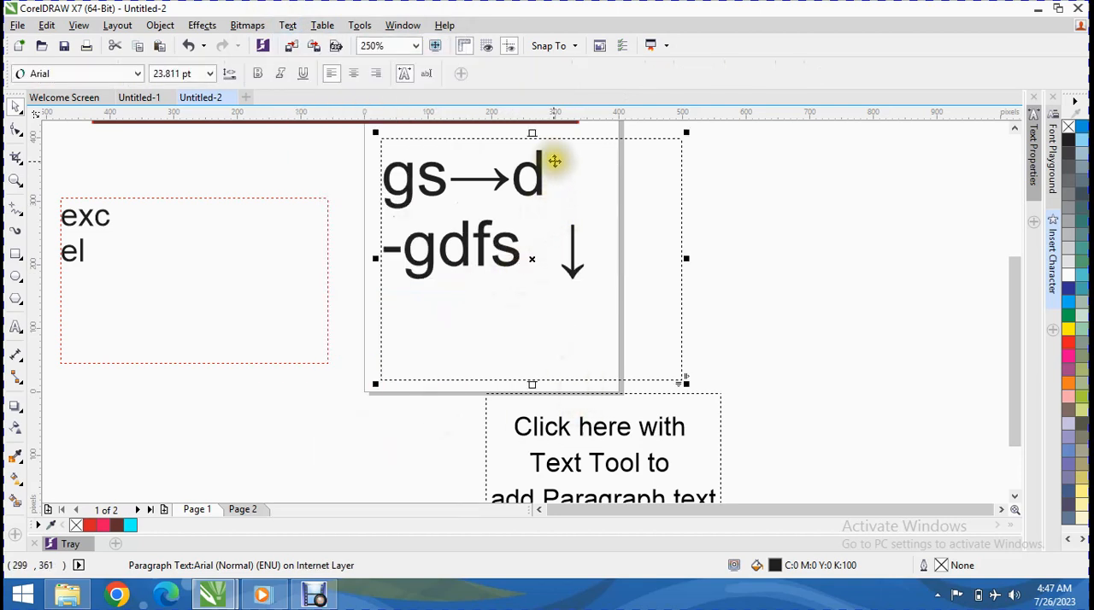
drag(536, 139, 440, 172)
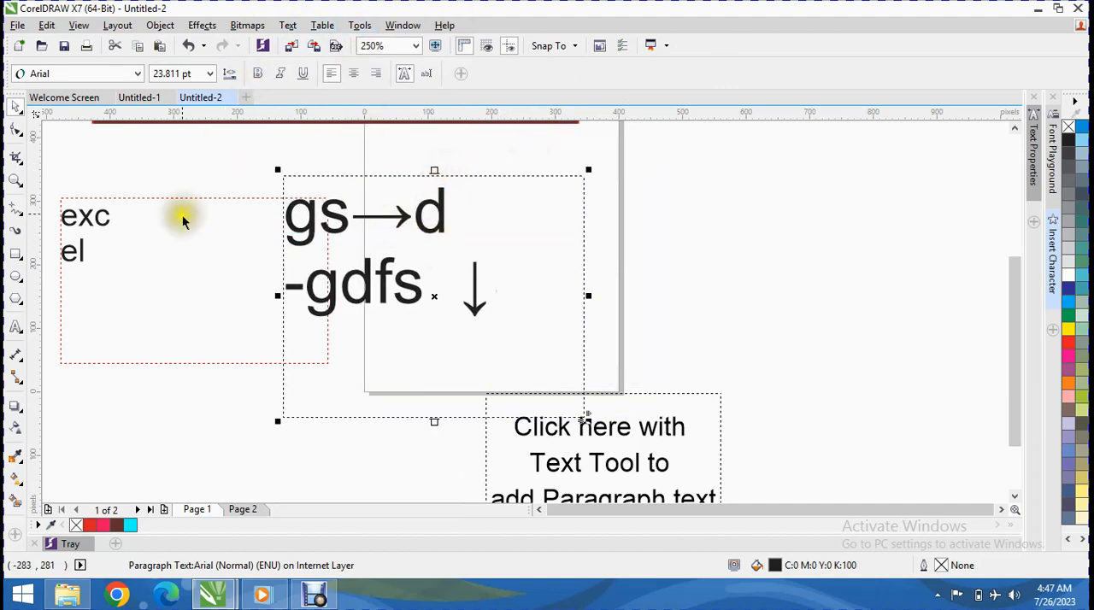
Step: Move the placeholder paragraph frame beside the page to about X 509 px, Y 236 px and make its text web-compatible
click(521, 454)
drag(556, 453, 639, 230)
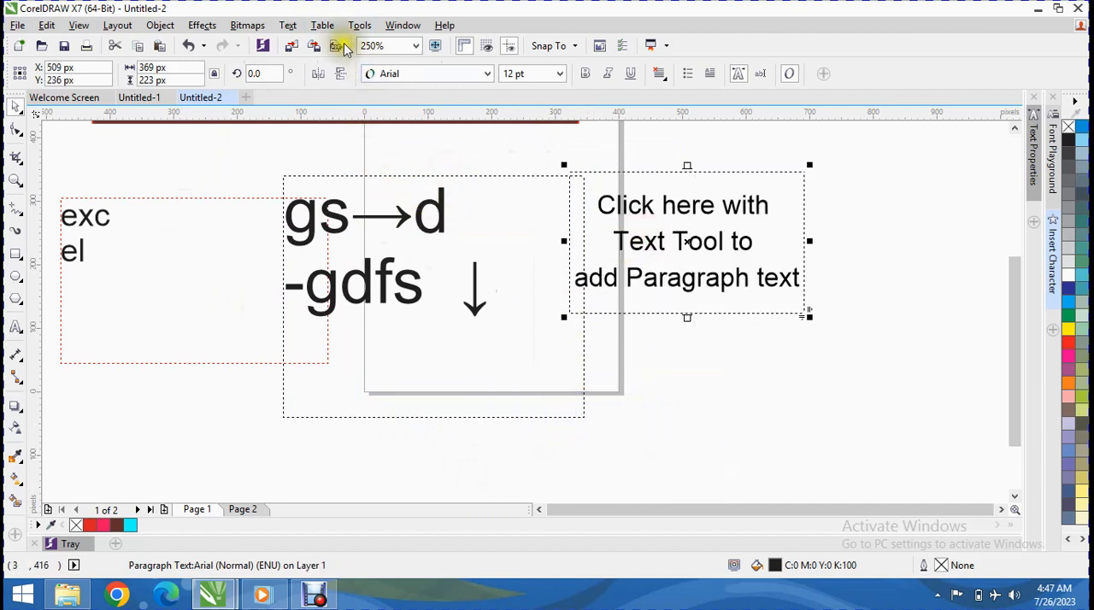
click(288, 24)
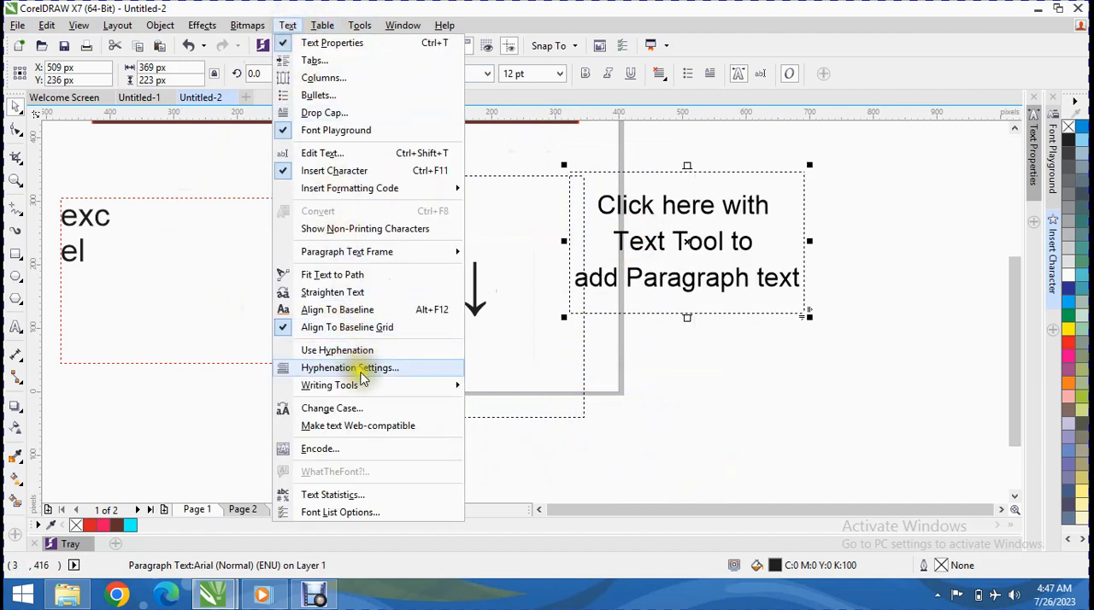
click(356, 426)
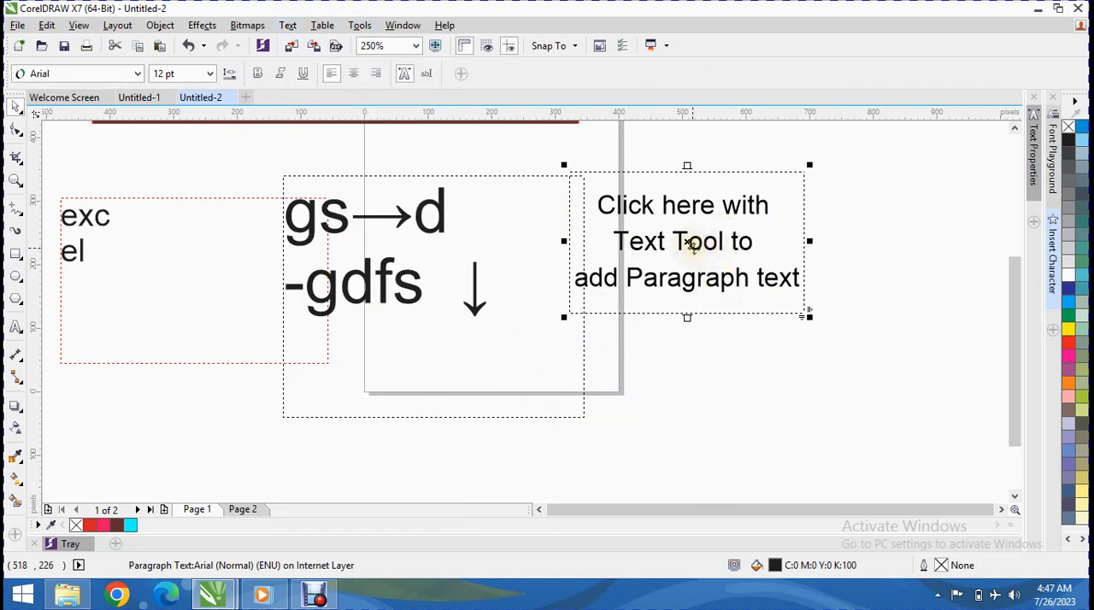
Step: Set the encoding of the placeholder paragraph text to 1145 (IBM EBCDIC - Latin America/Spain (20284 + Euro))
click(288, 25)
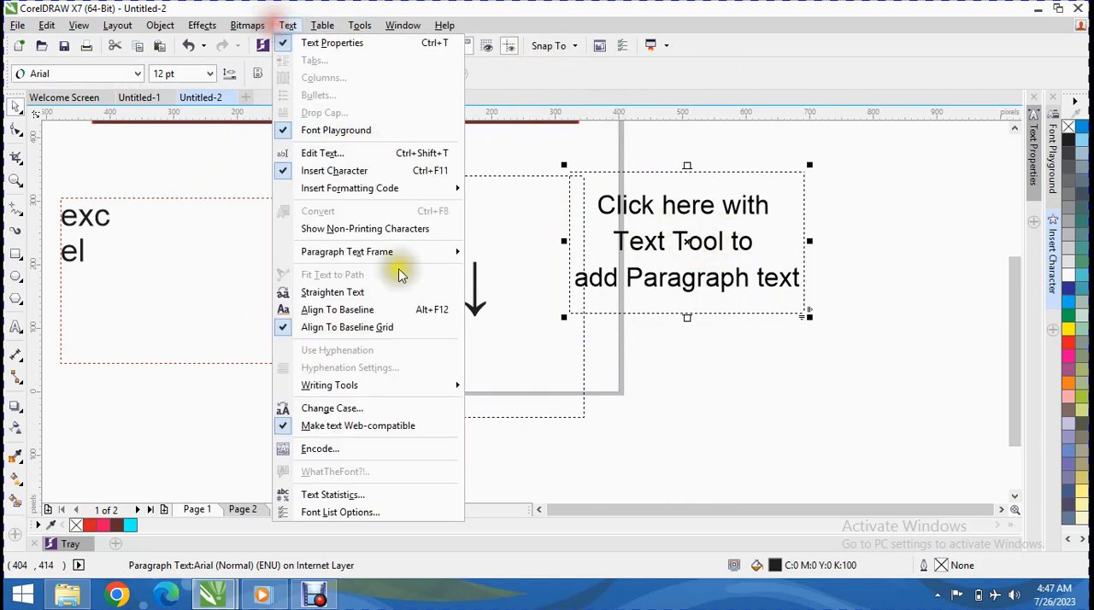
click(425, 451)
click(379, 219)
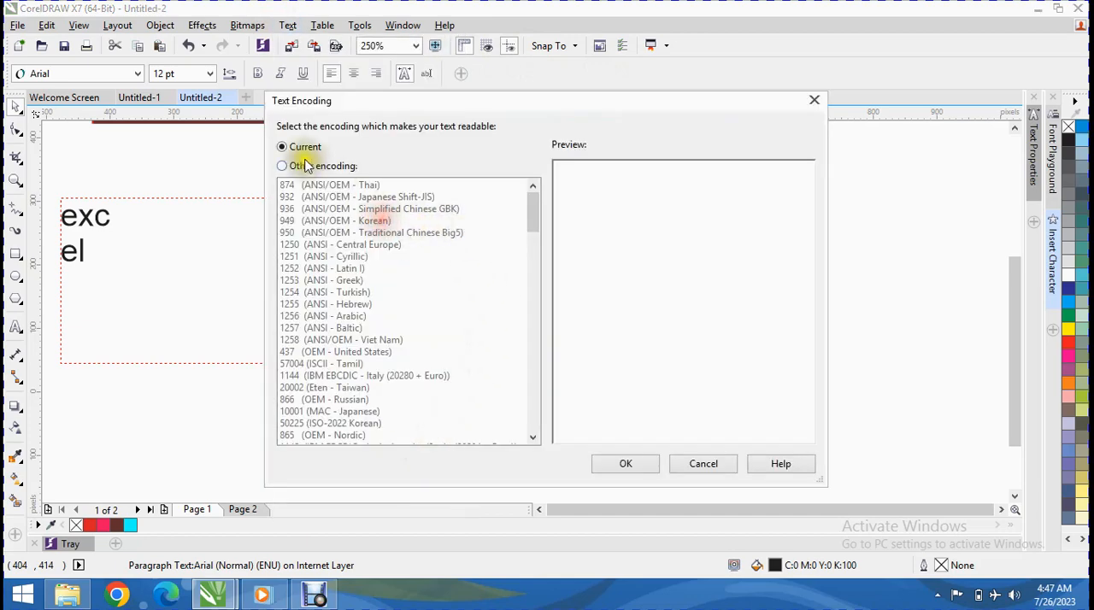
click(304, 166)
click(318, 256)
click(350, 210)
click(340, 267)
scroll(346, 359, down, 3)
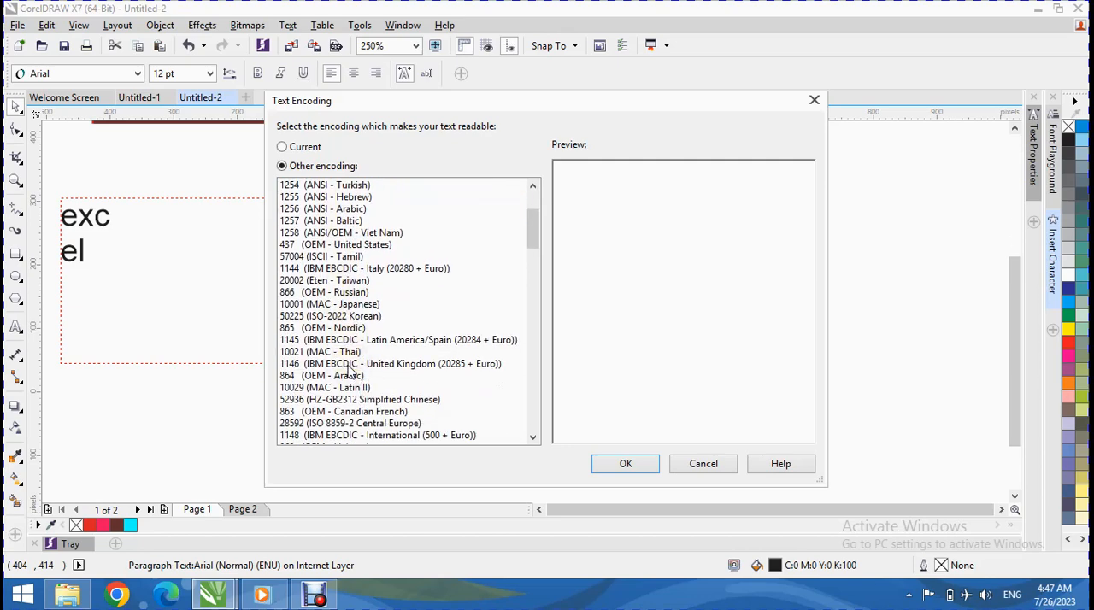
click(342, 340)
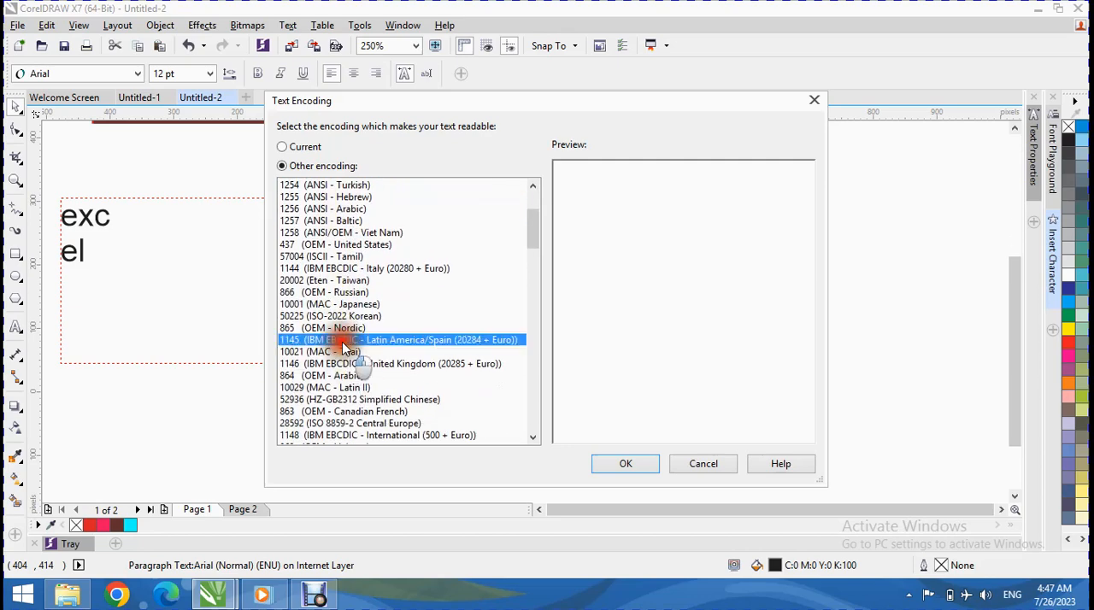
click(624, 464)
Step: Examine the text statistics of the placeholder paragraph frame for paragraphs, lines, words and characters
click(671, 242)
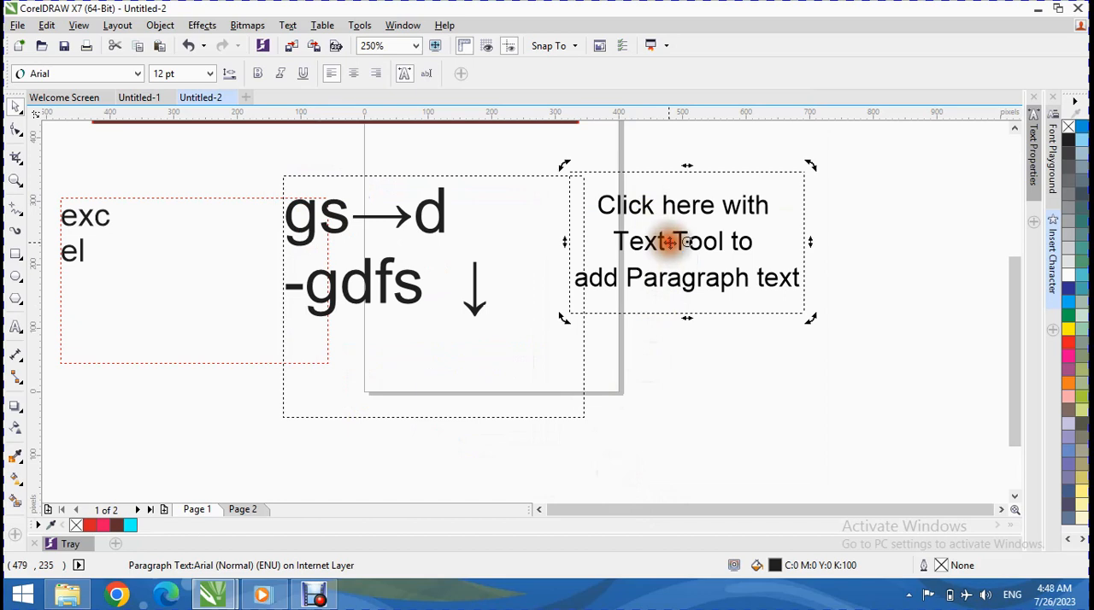
click(288, 25)
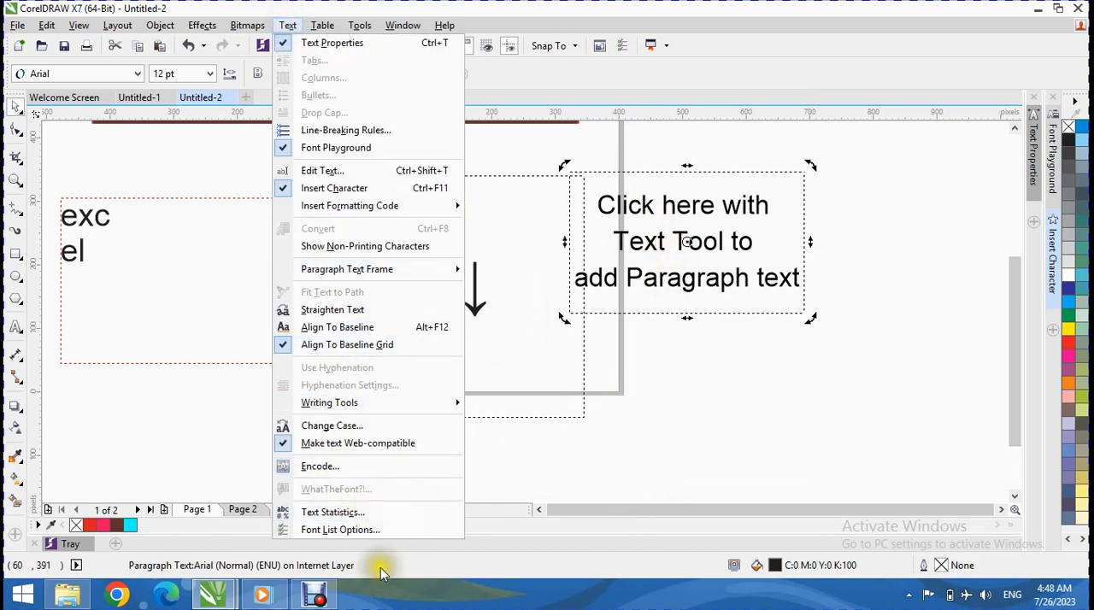
click(380, 514)
drag(484, 153, 267, 51)
click(316, 177)
click(278, 139)
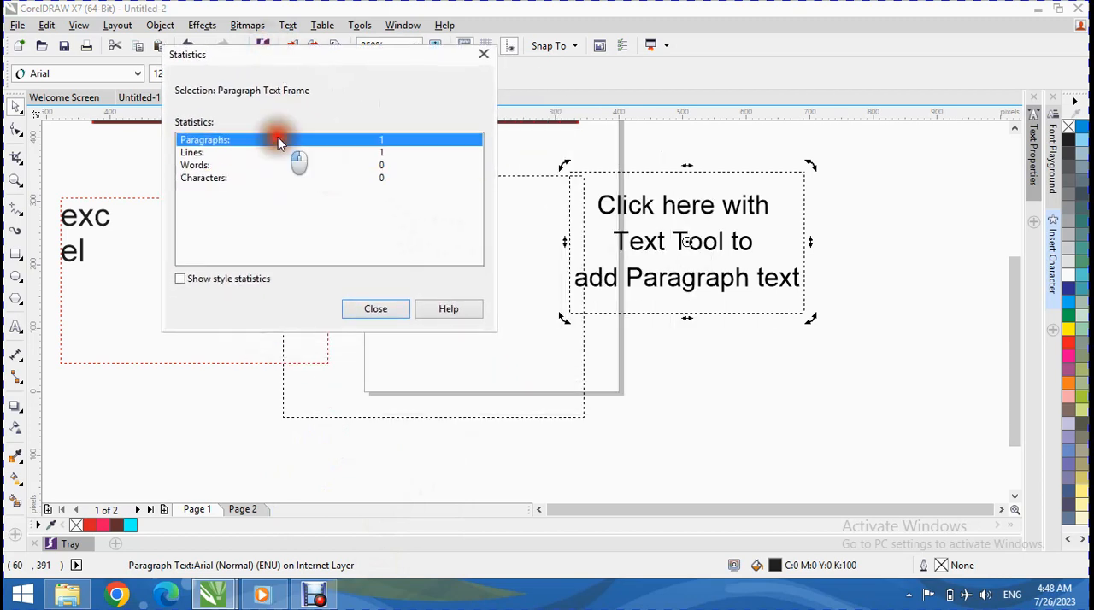
click(265, 153)
click(271, 167)
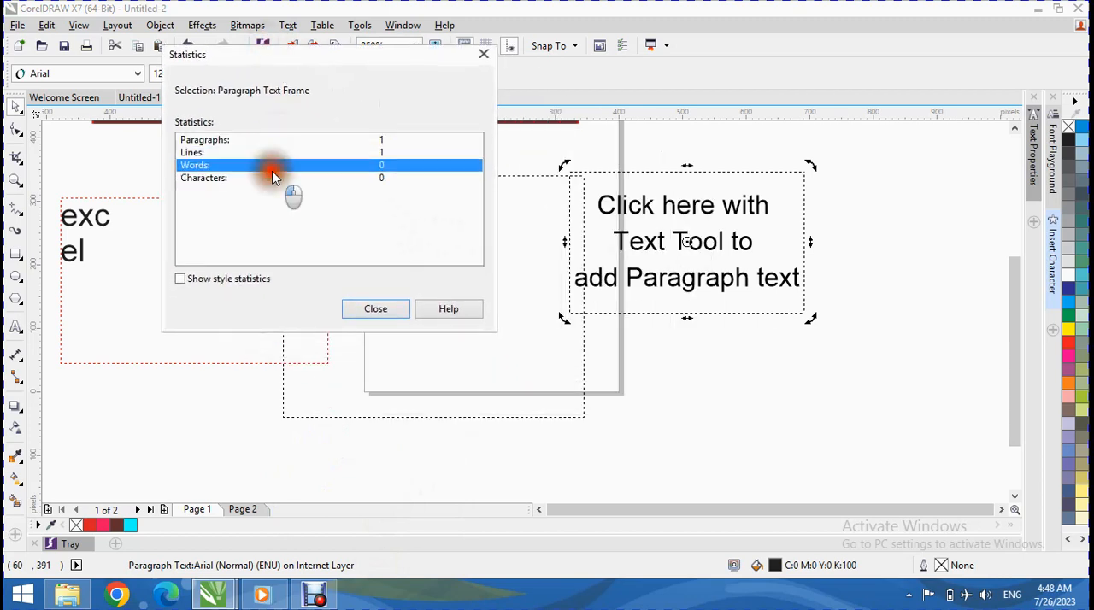
click(266, 178)
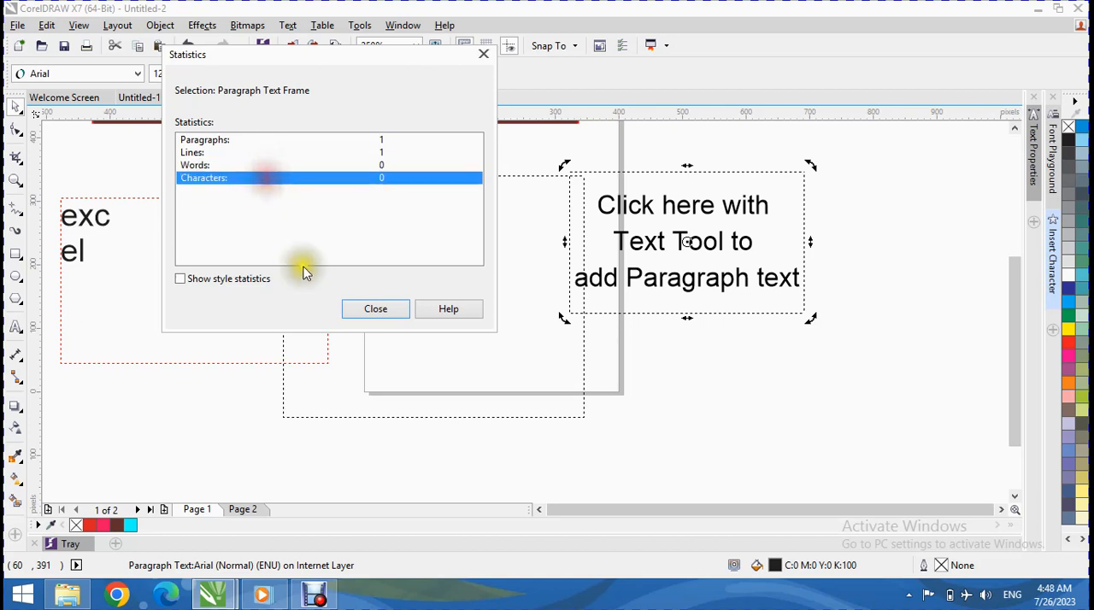
click(391, 310)
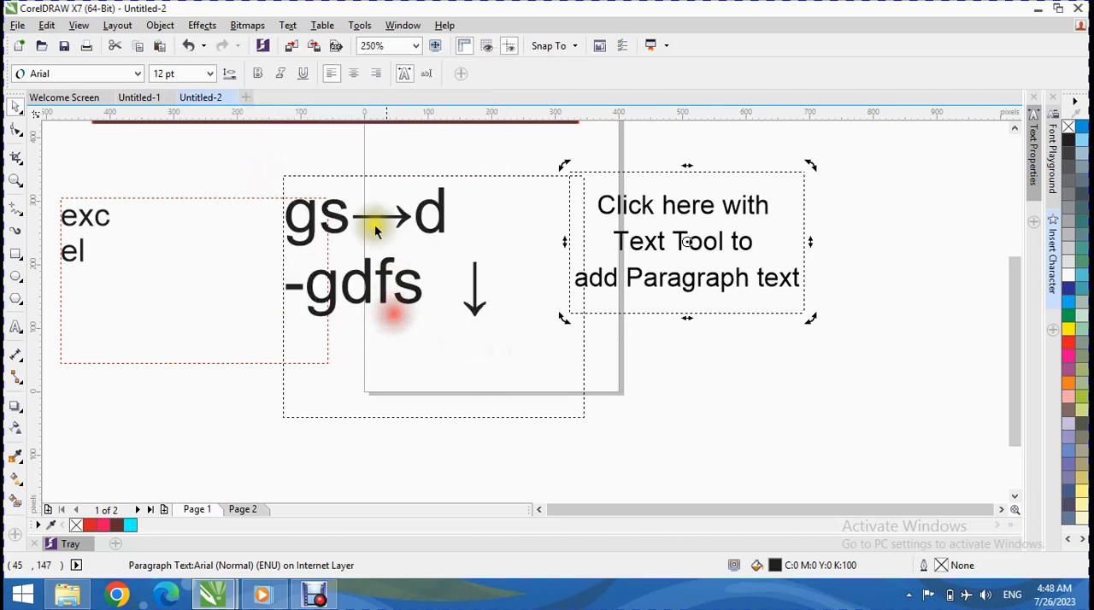
Step: Try the font list options for showing document fonts only and a font-sample flyout beside the list, and discard the changes
click(287, 26)
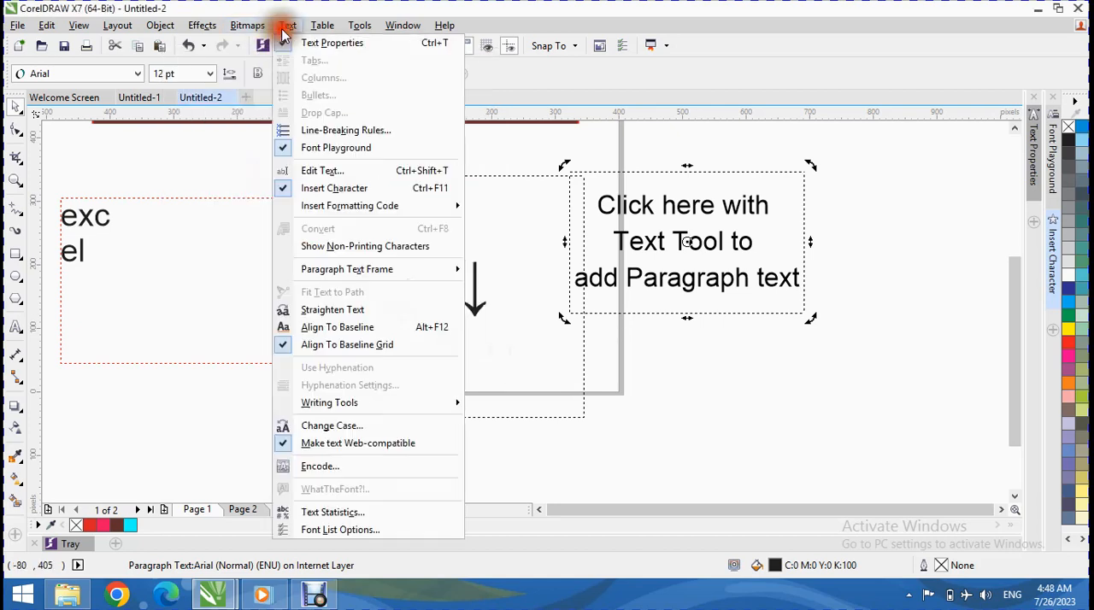
click(315, 531)
drag(416, 159, 424, 11)
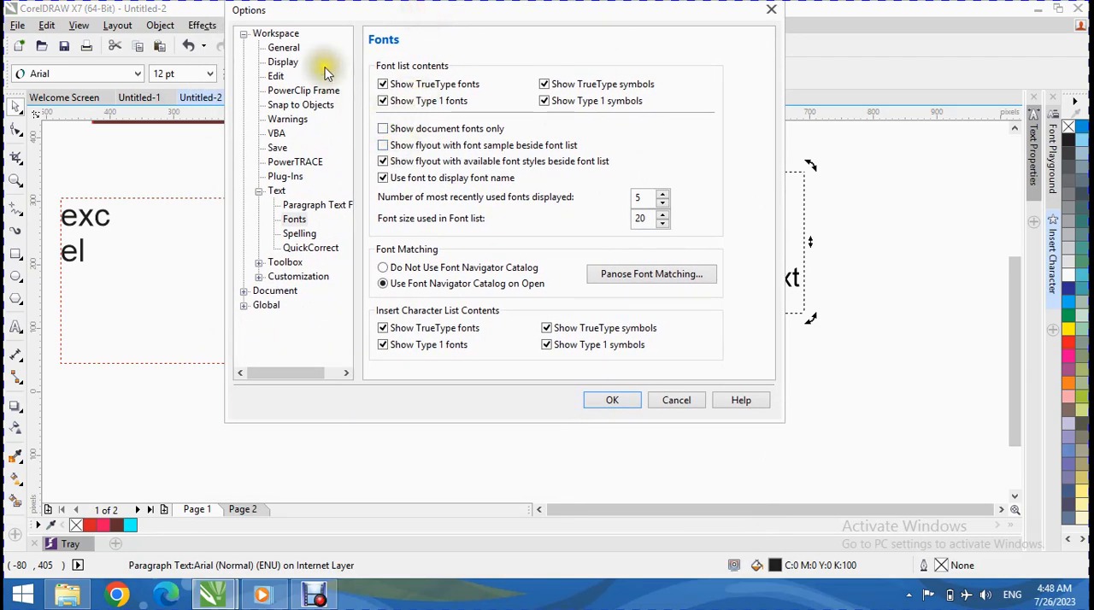
click(294, 220)
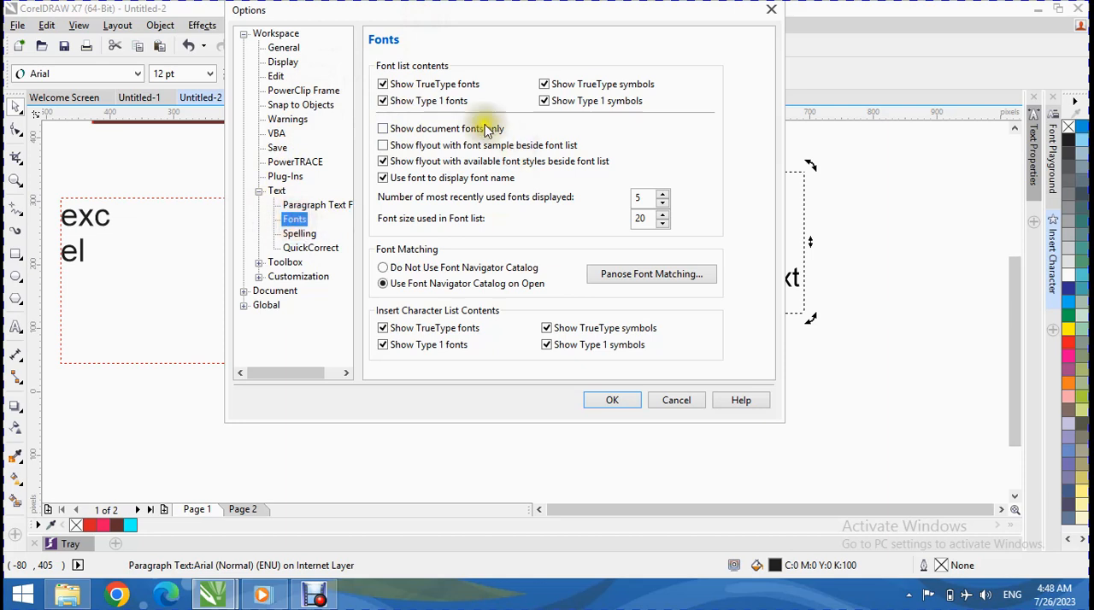
click(406, 130)
click(400, 146)
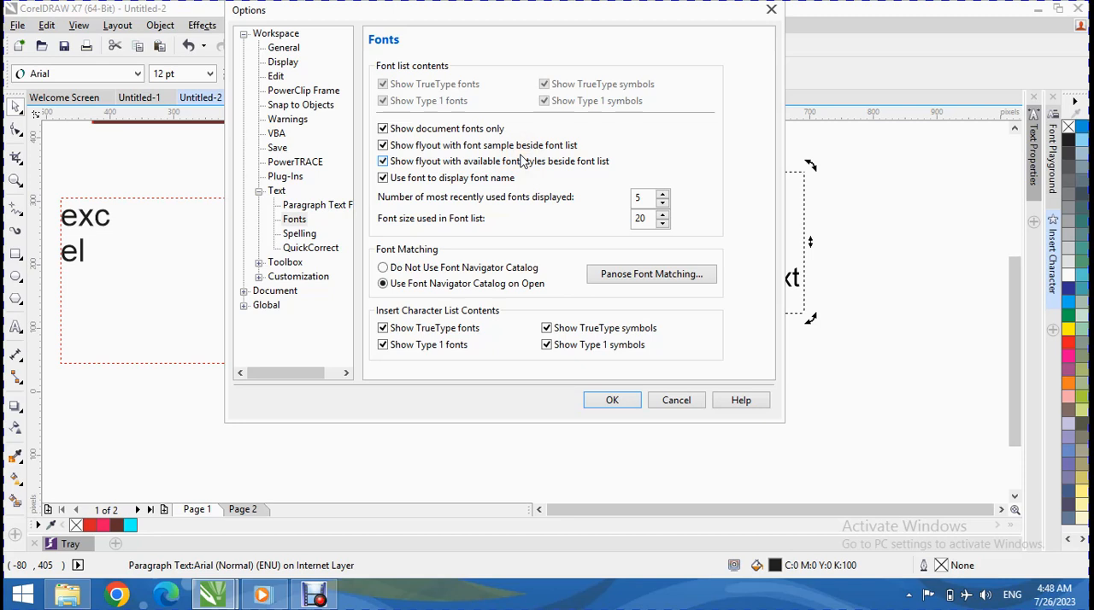
click(674, 398)
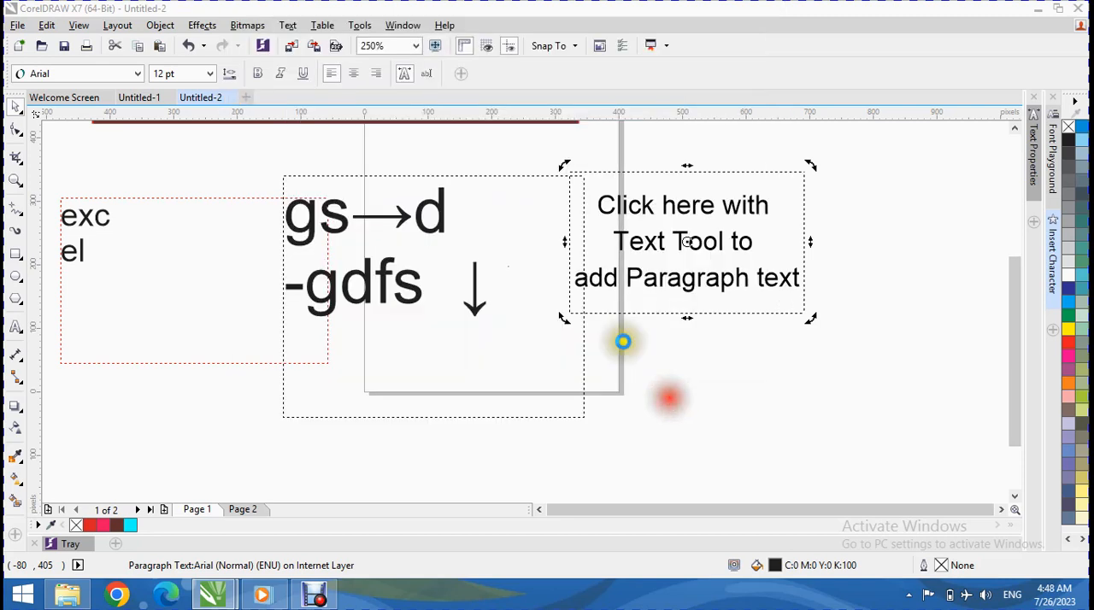